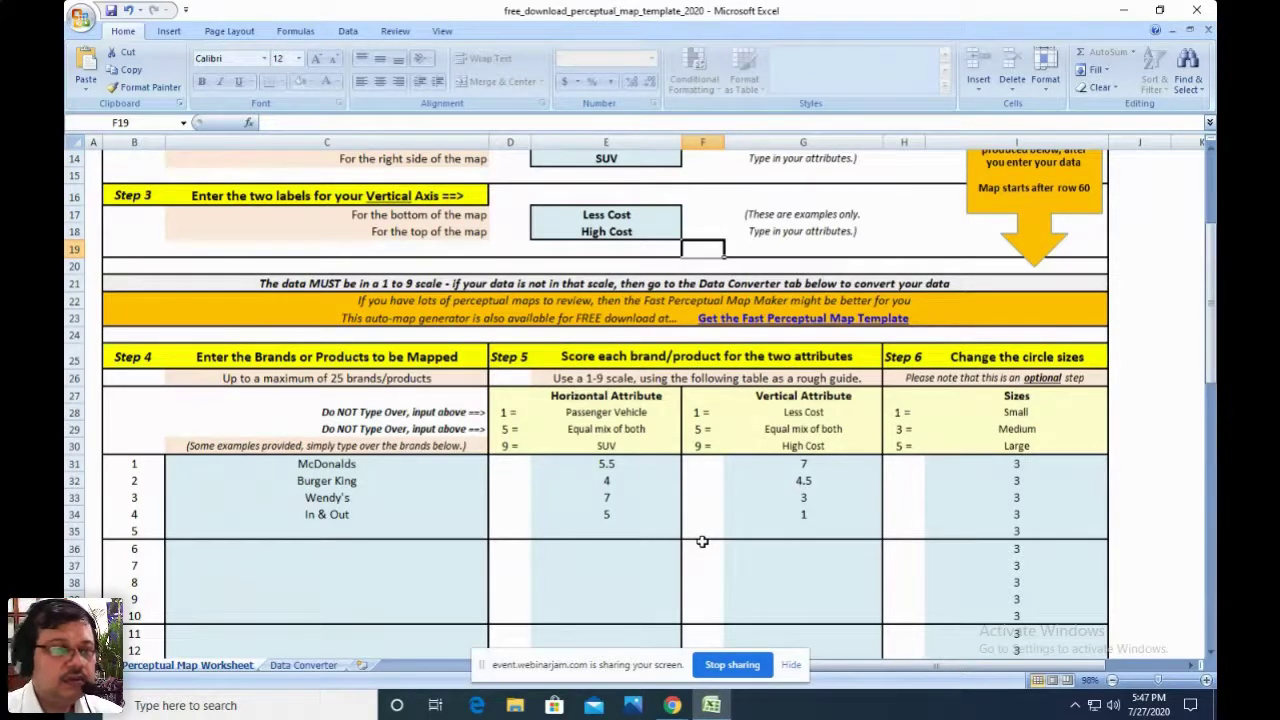
- Replace the first three example brands in the Step 4 list with Tata, Mahindra and Maruti
click(364, 464)
text(T)
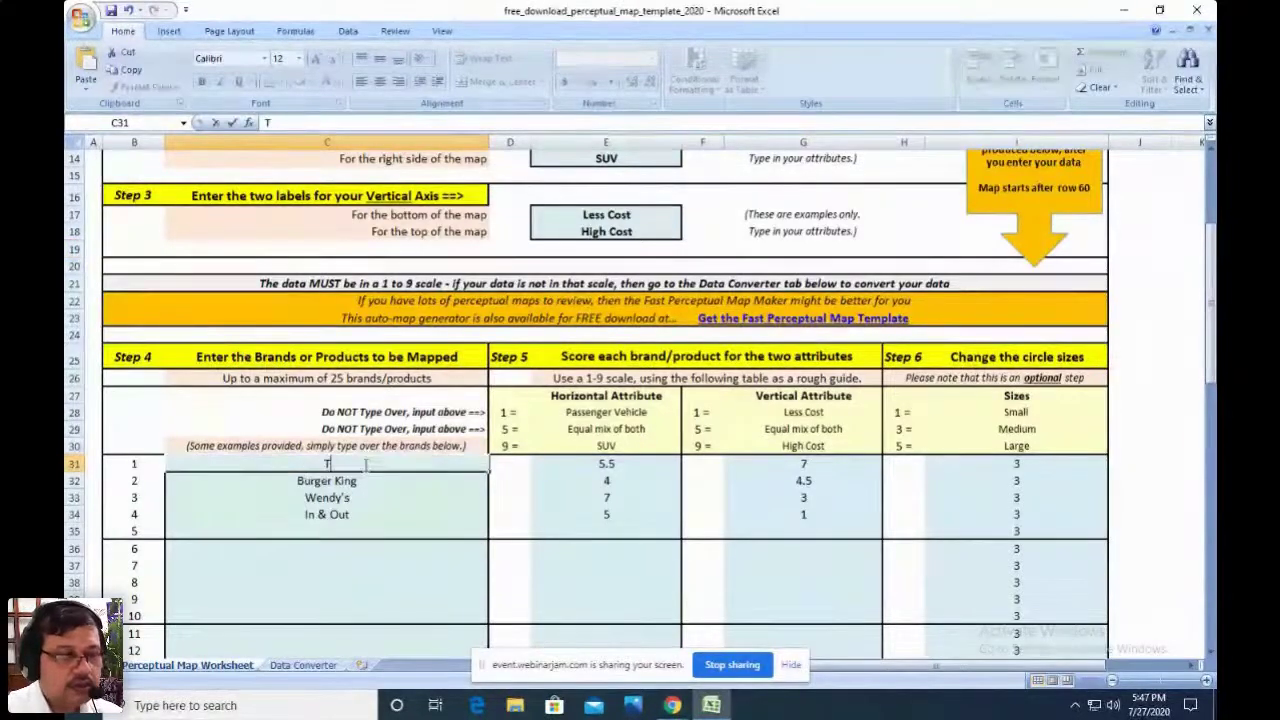
text(ata)
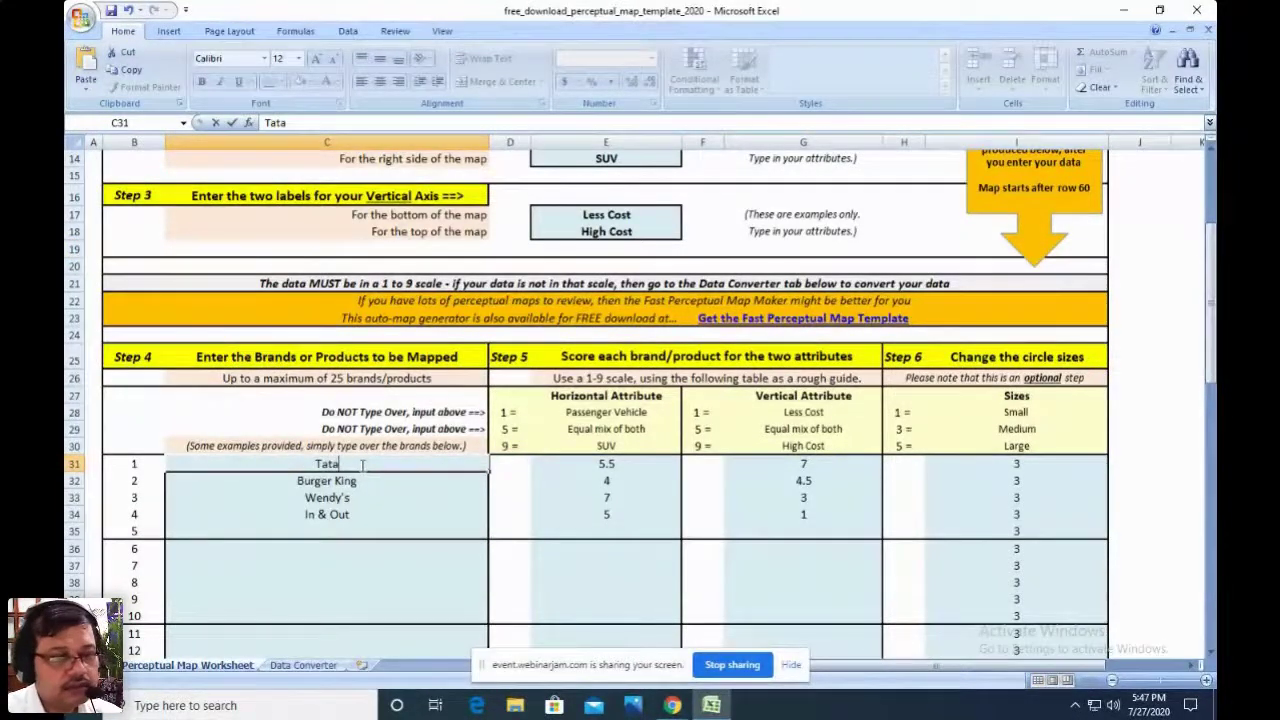
click(354, 480)
text(M)
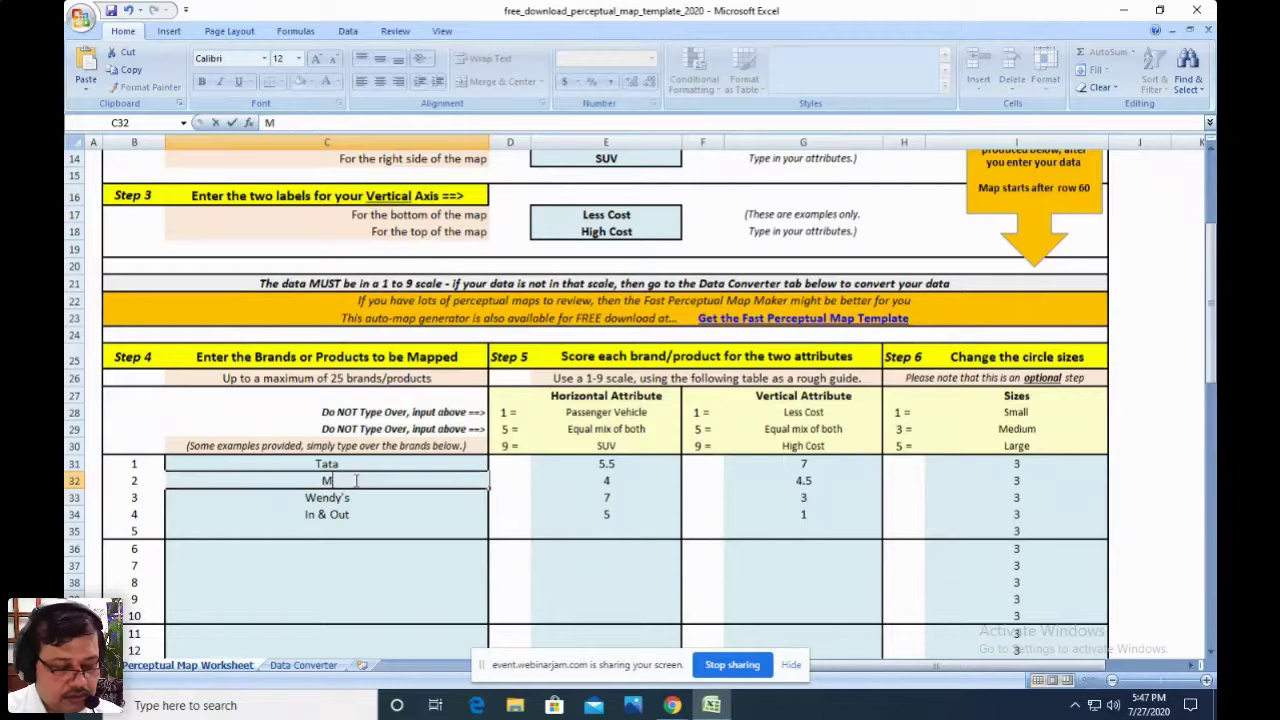
text(ahindra)
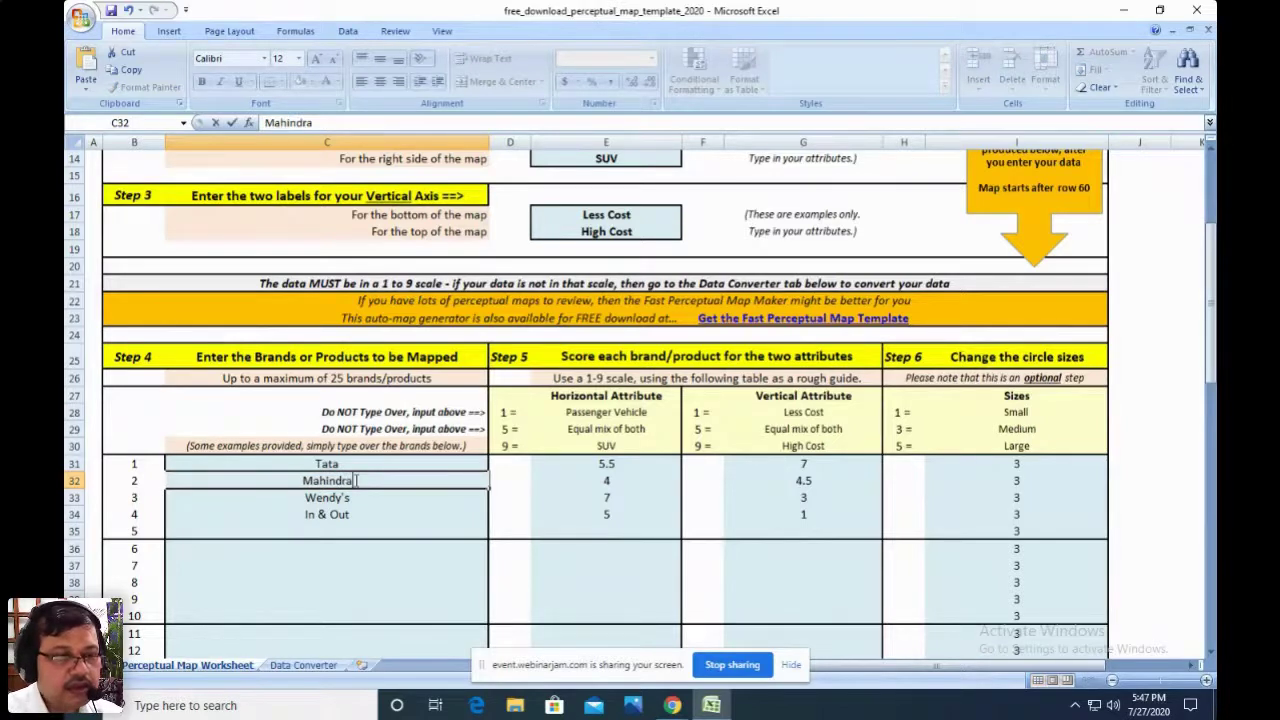
click(345, 498)
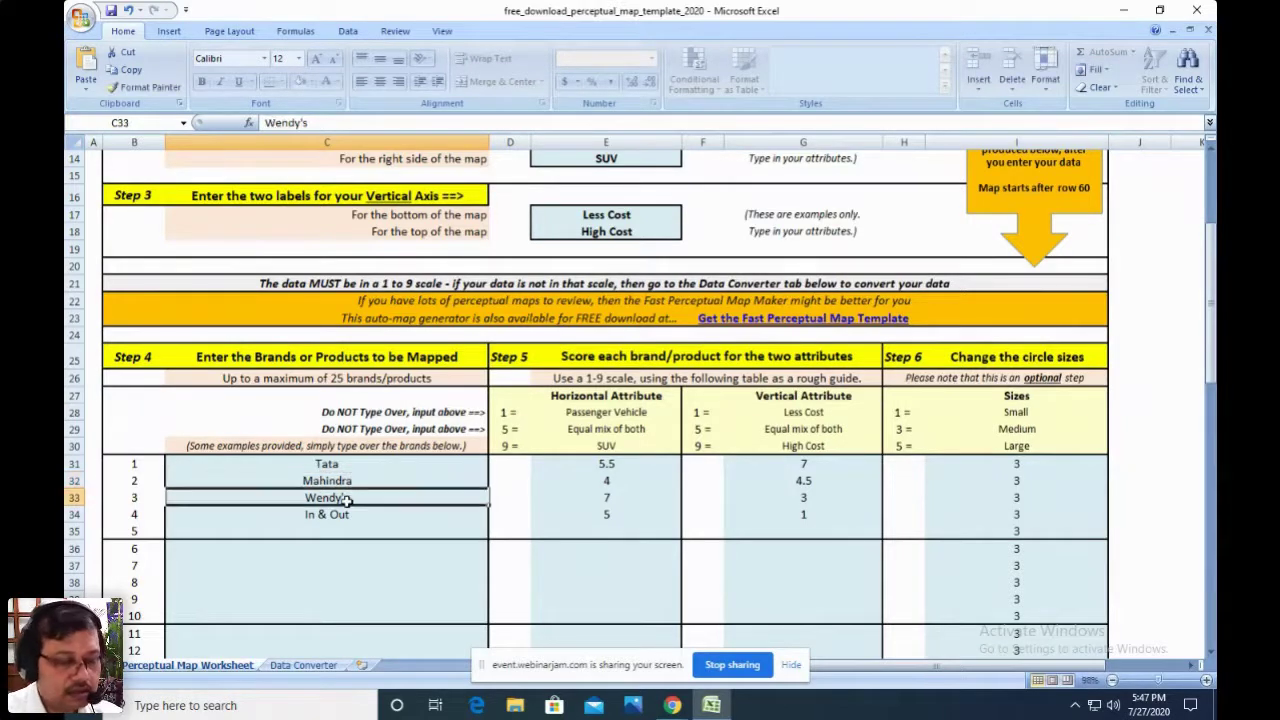
text(Maru)
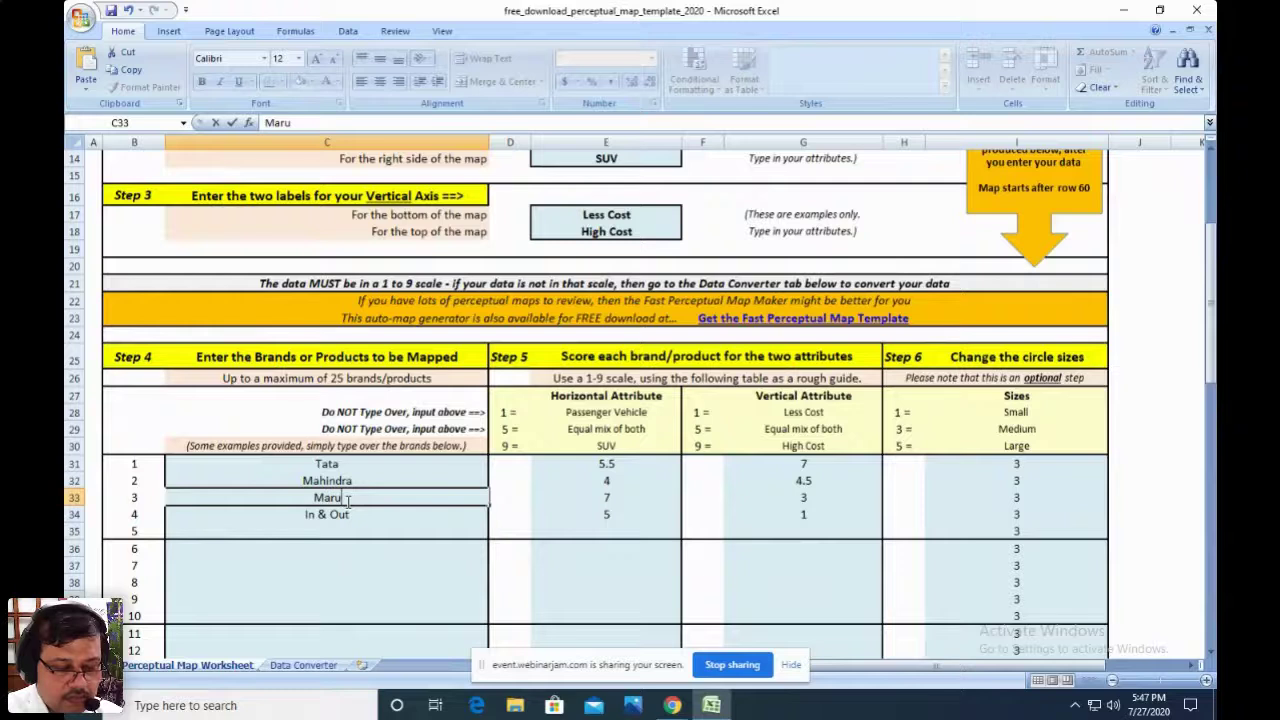
text(ti)
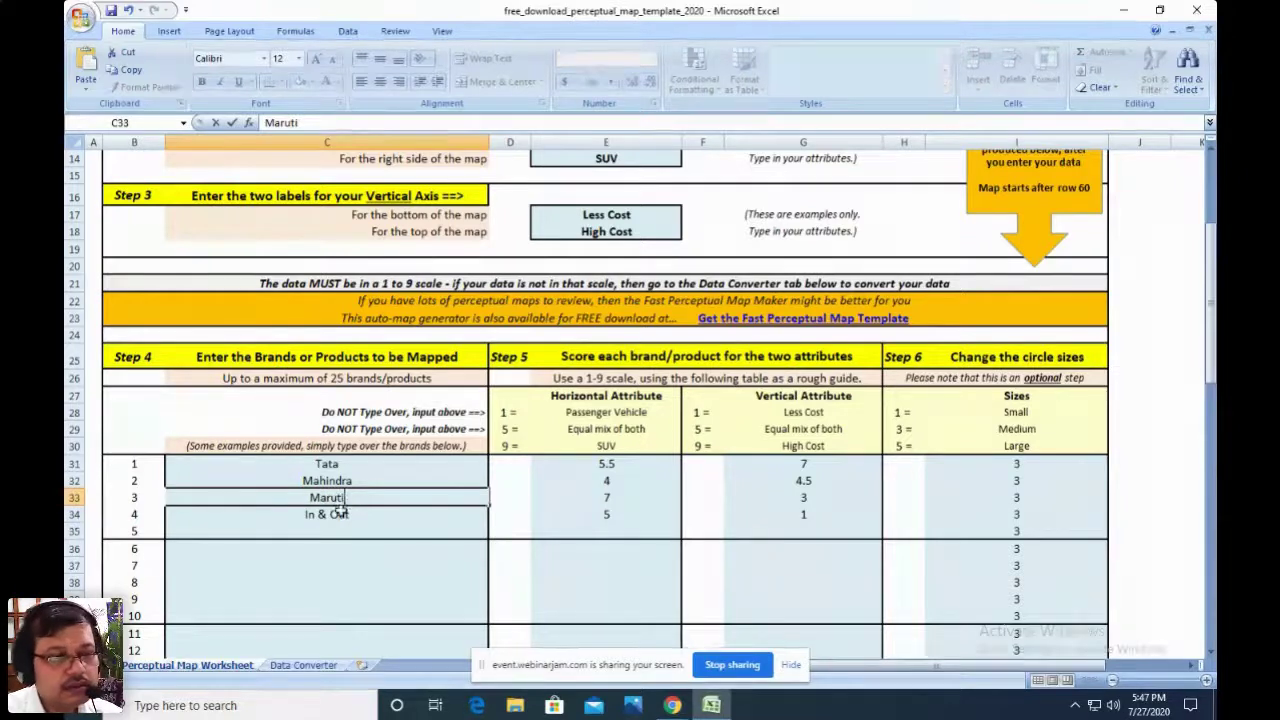
- Enter Honda City, Audi and BMW as brands 4 to 6 in the Step 4 list
click(340, 514)
text(H)
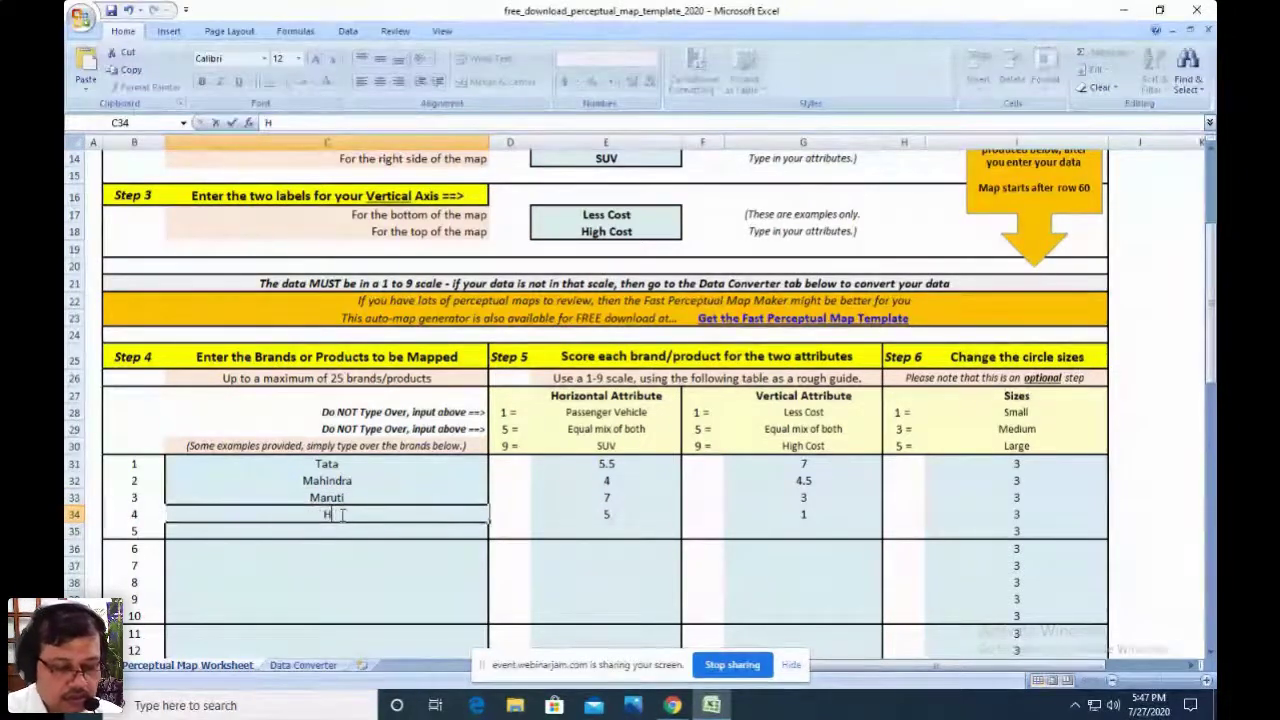
text(onda City)
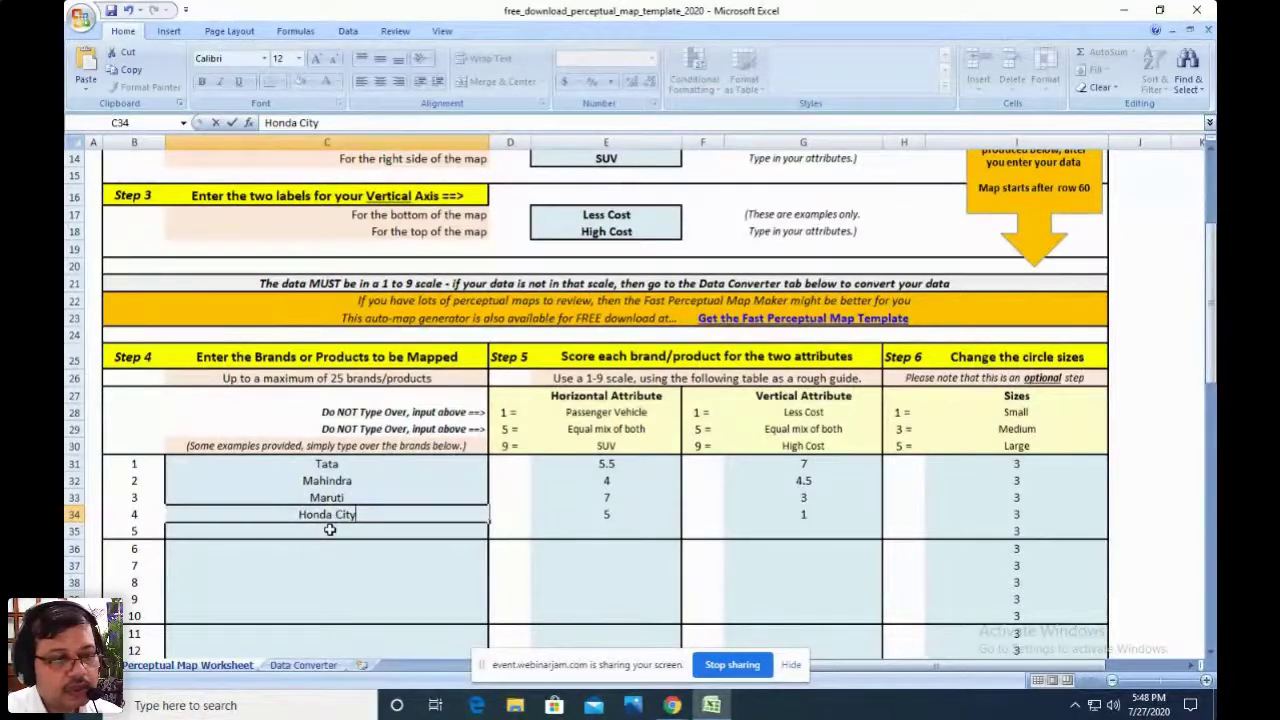
click(330, 530)
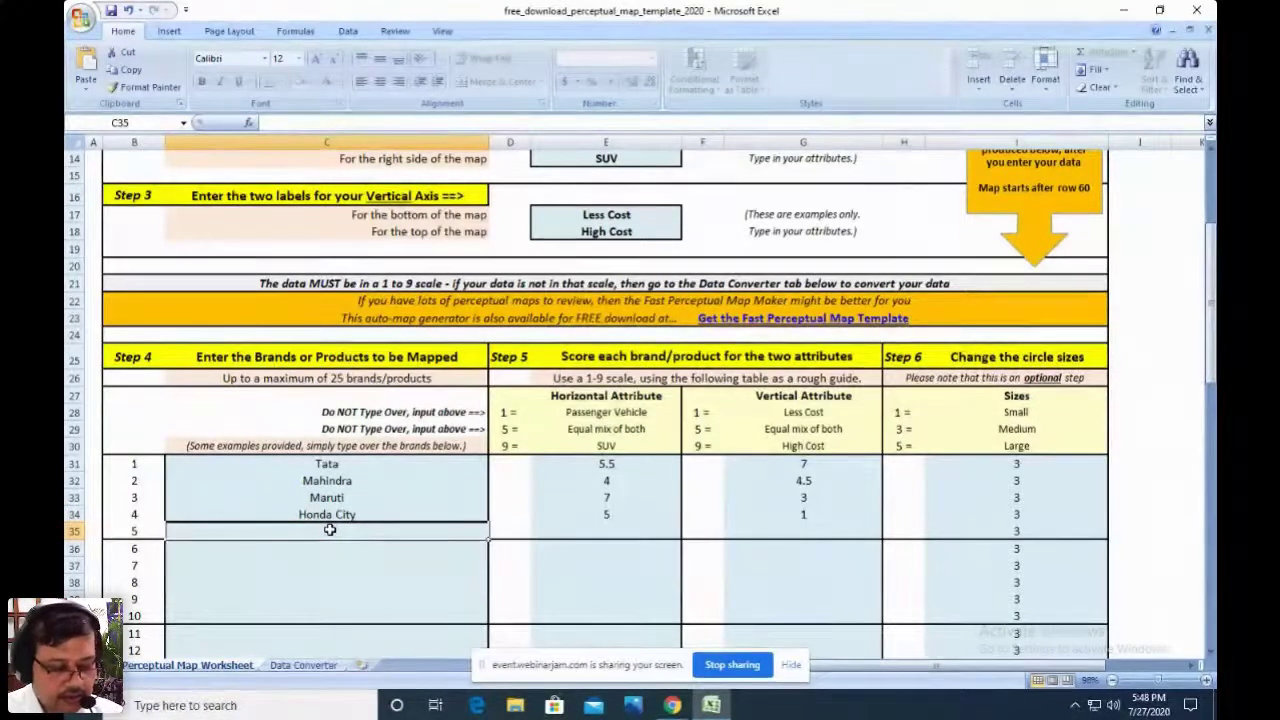
text(Audi)
click(327, 549)
text(BM)
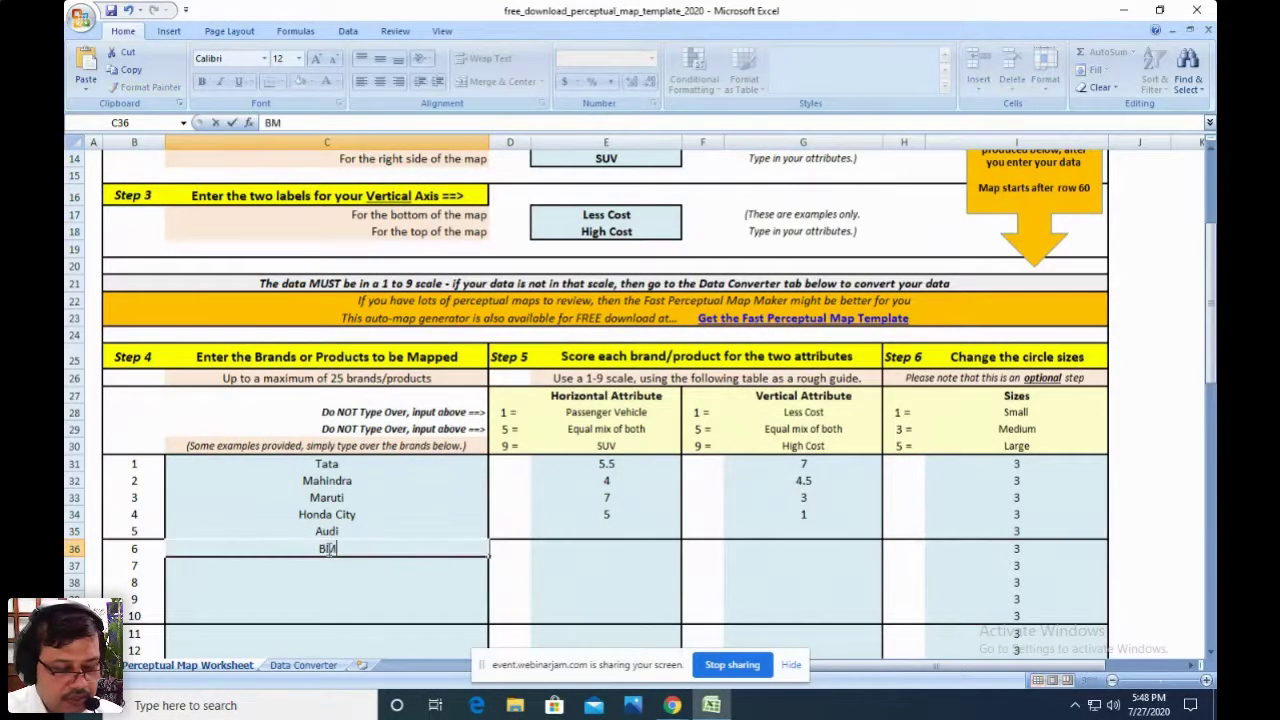
text(W)
click(318, 566)
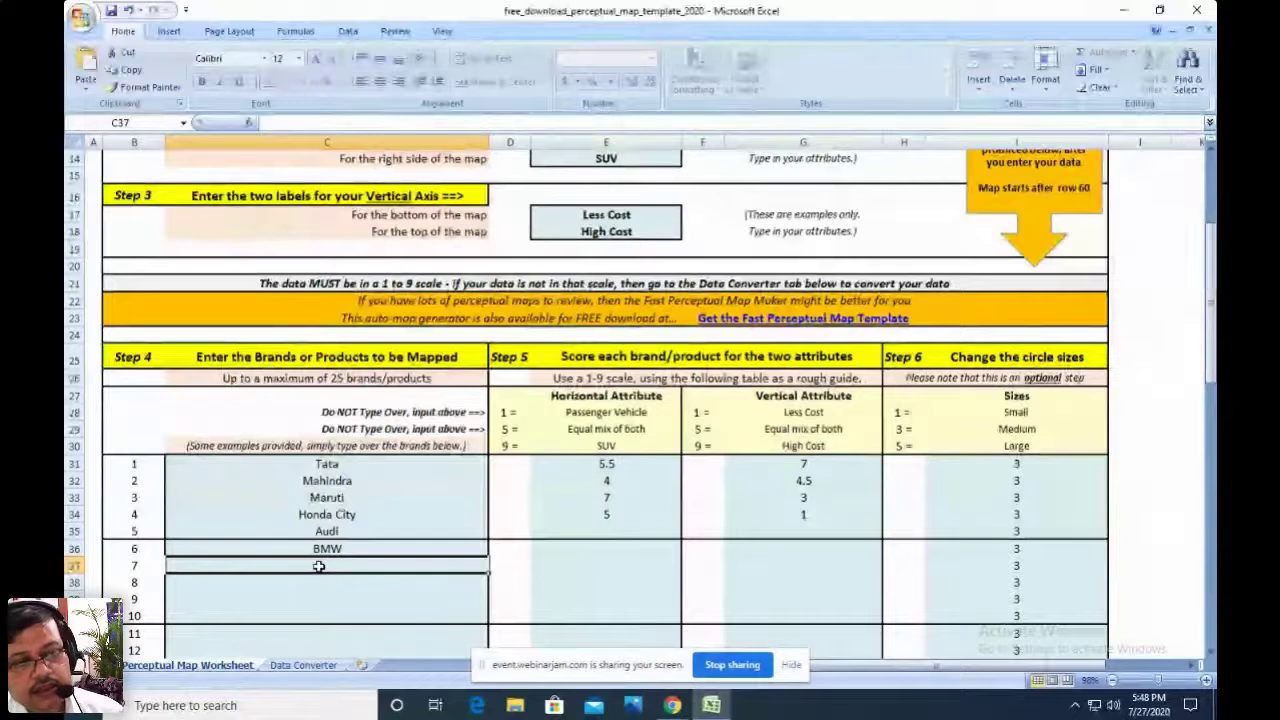
- Set the horizontal attribute scores to 8 for Tata, 7 for Mahindra and 2 for Maruti
mouse_move(1210, 362)
mouse_down()
mouse_move(1213, 449)
mouse_move(1213, 372)
mouse_up()
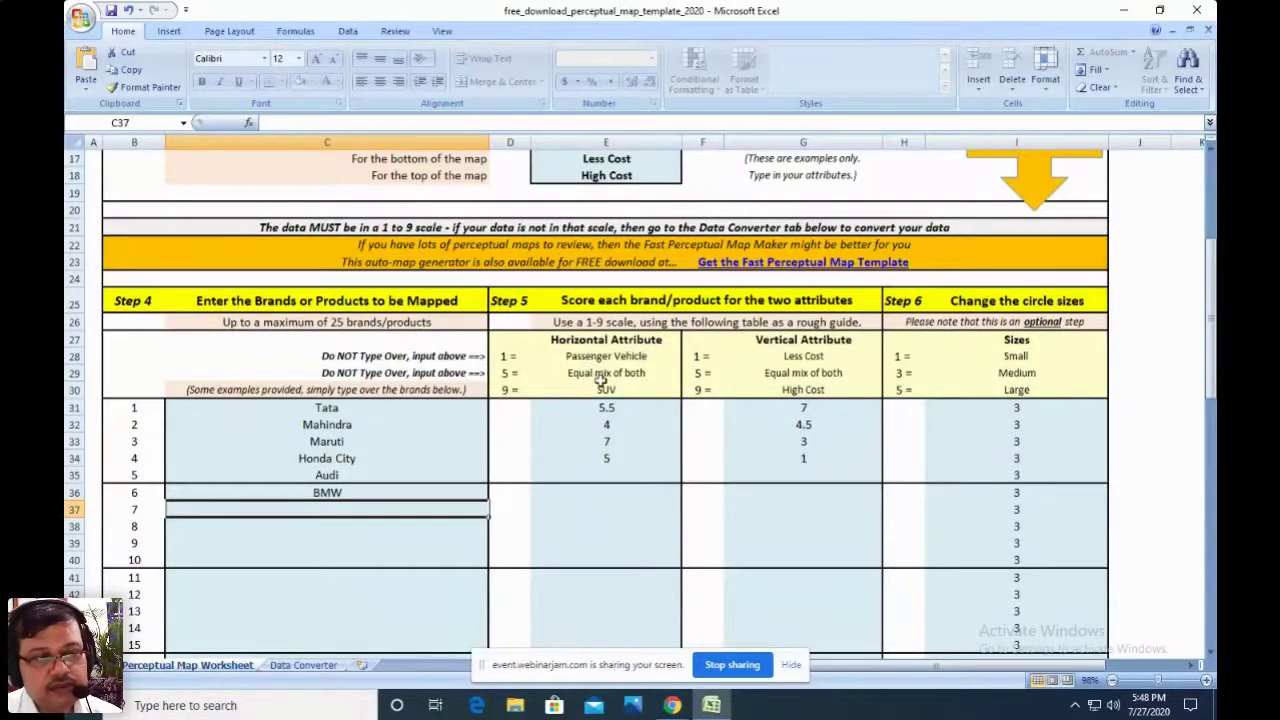
click(617, 406)
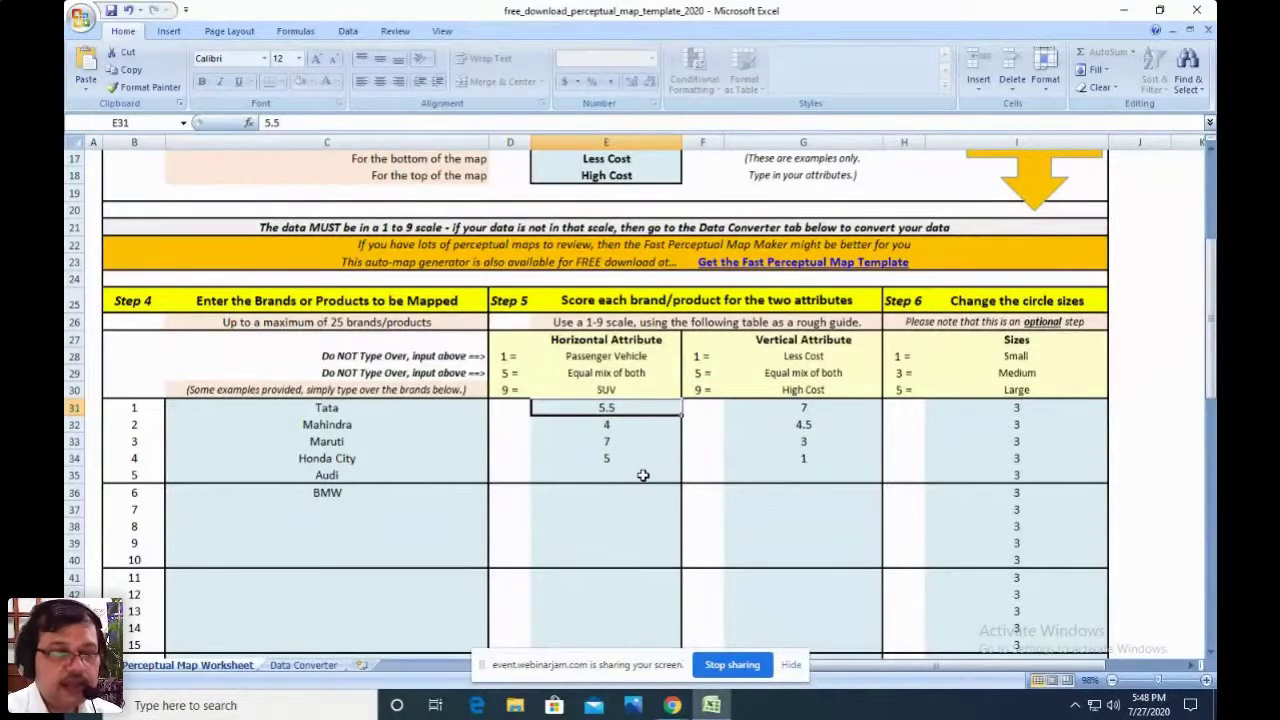
text(8)
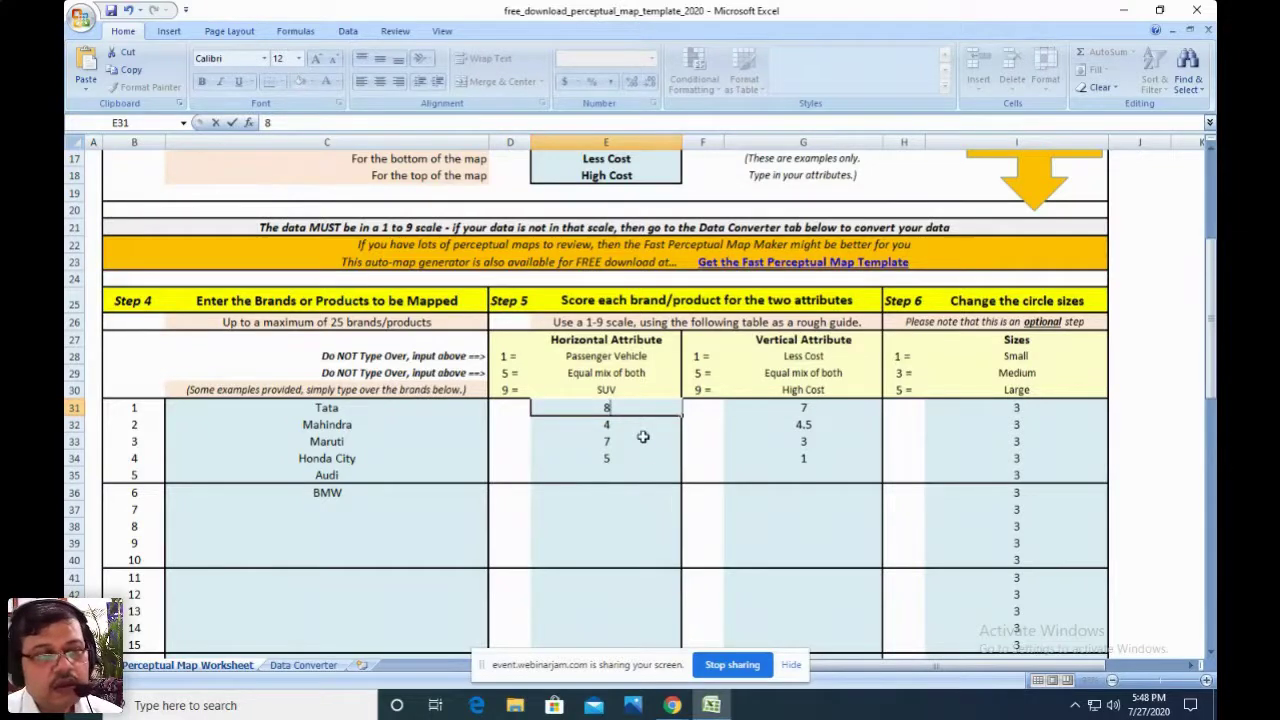
key(Return)
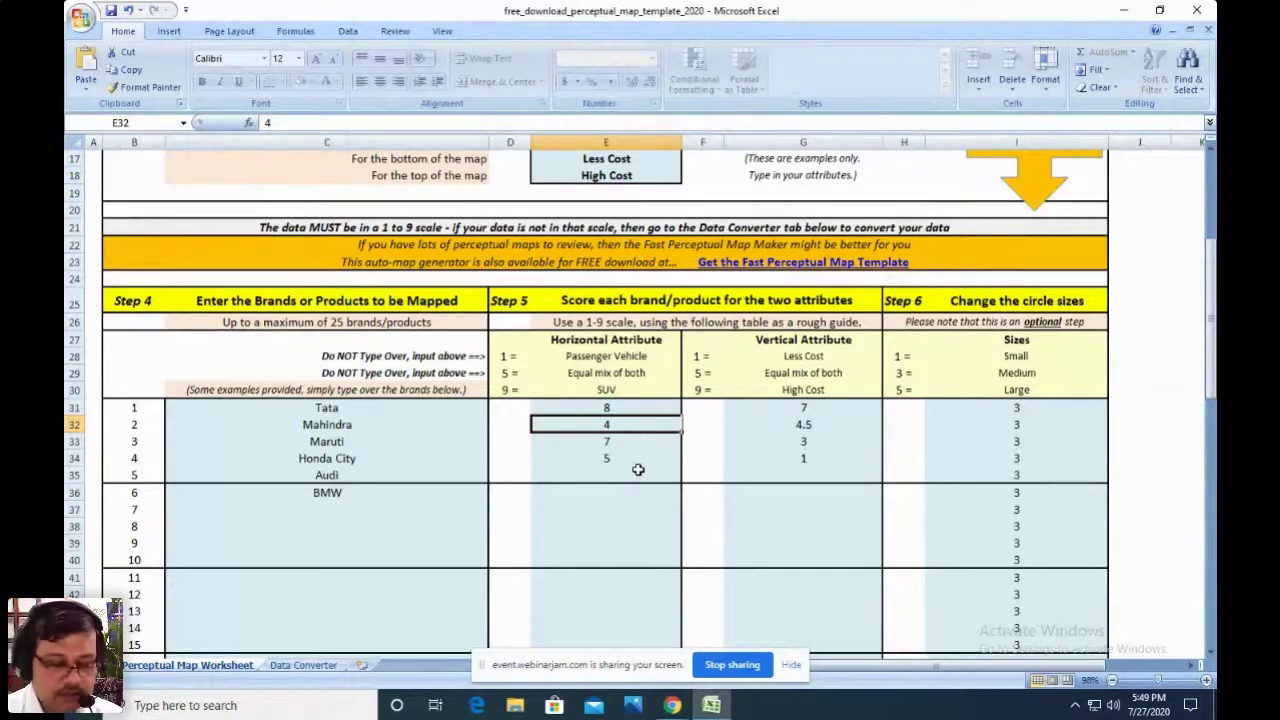
text(7)
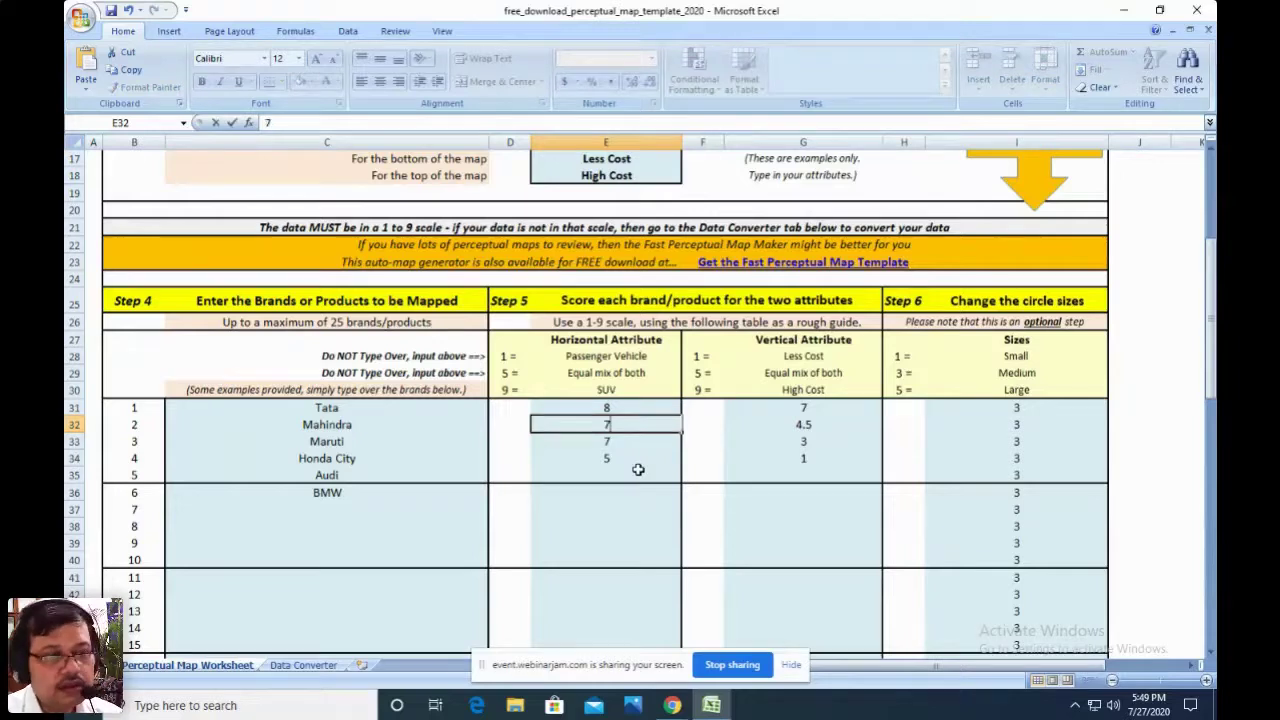
click(619, 440)
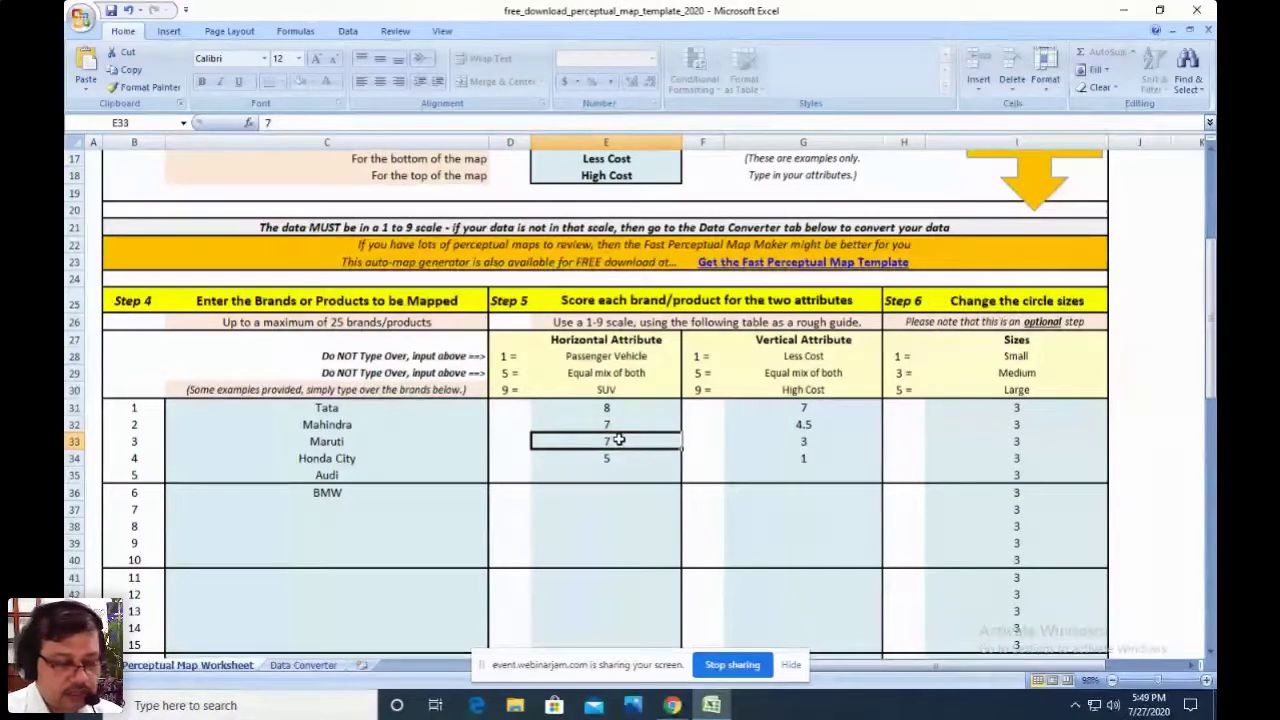
text(2)
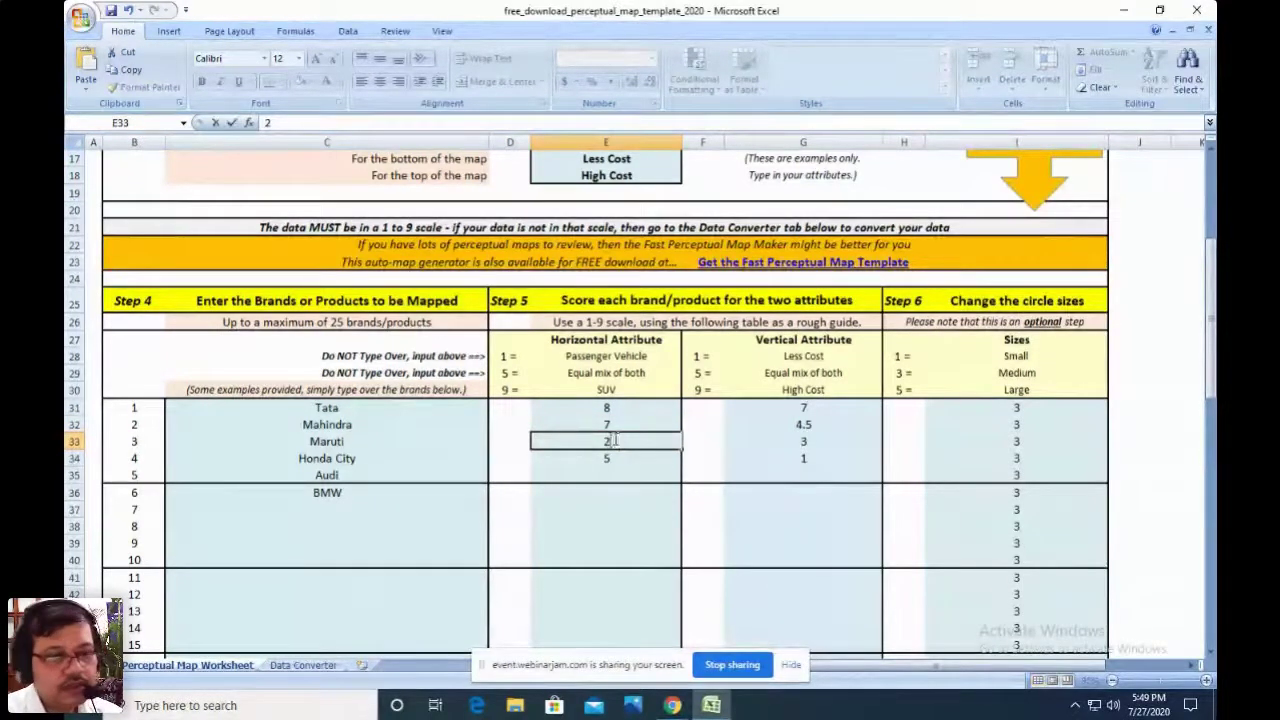
- Set the horizontal attribute score to 9 for each of Honda City, Audi and BMW
click(624, 459)
text(9)
click(610, 475)
text(9)
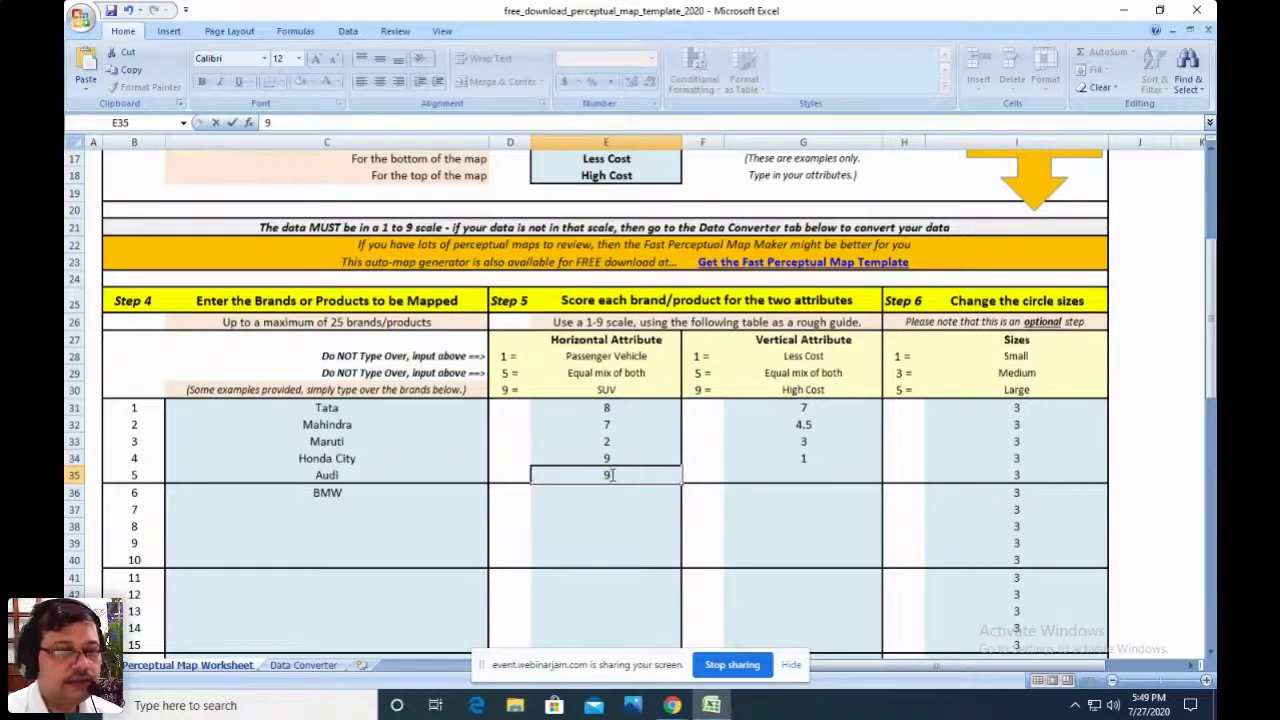
key(Return)
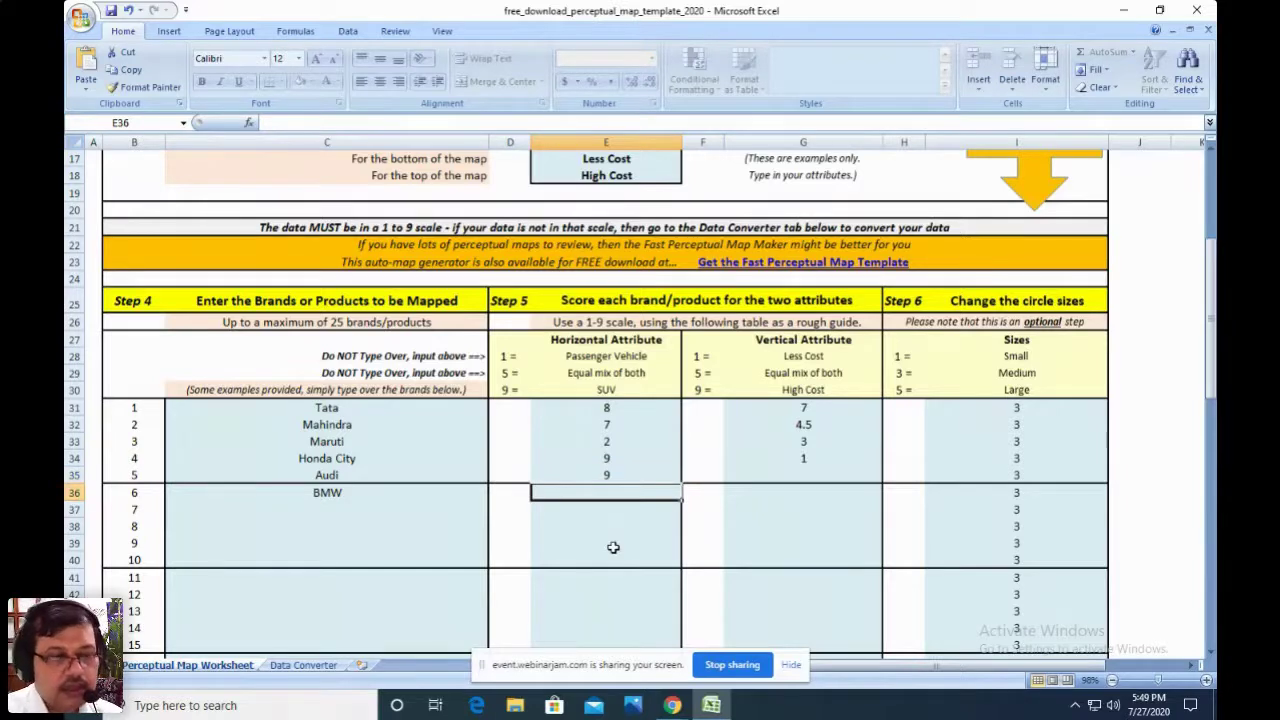
text(9)
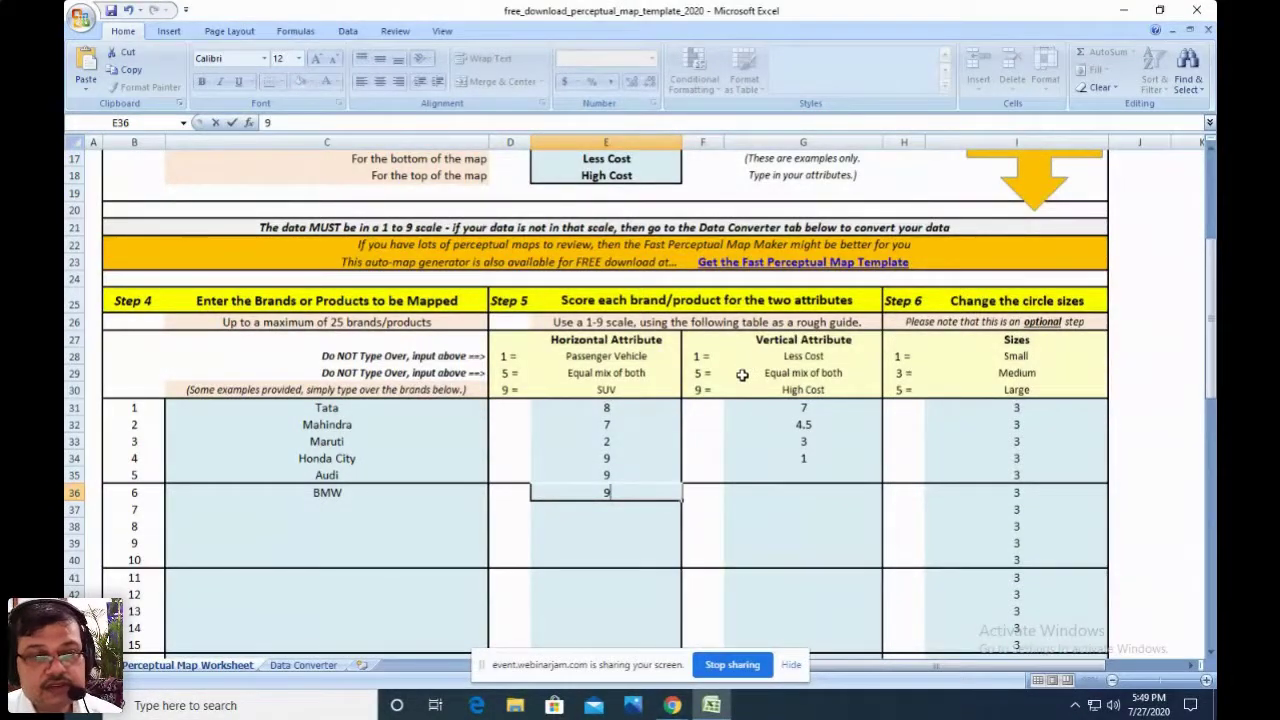
- Set the vertical attribute scores to 2 for Tata, 3 for Mahindra and 1 for Maruti
click(808, 410)
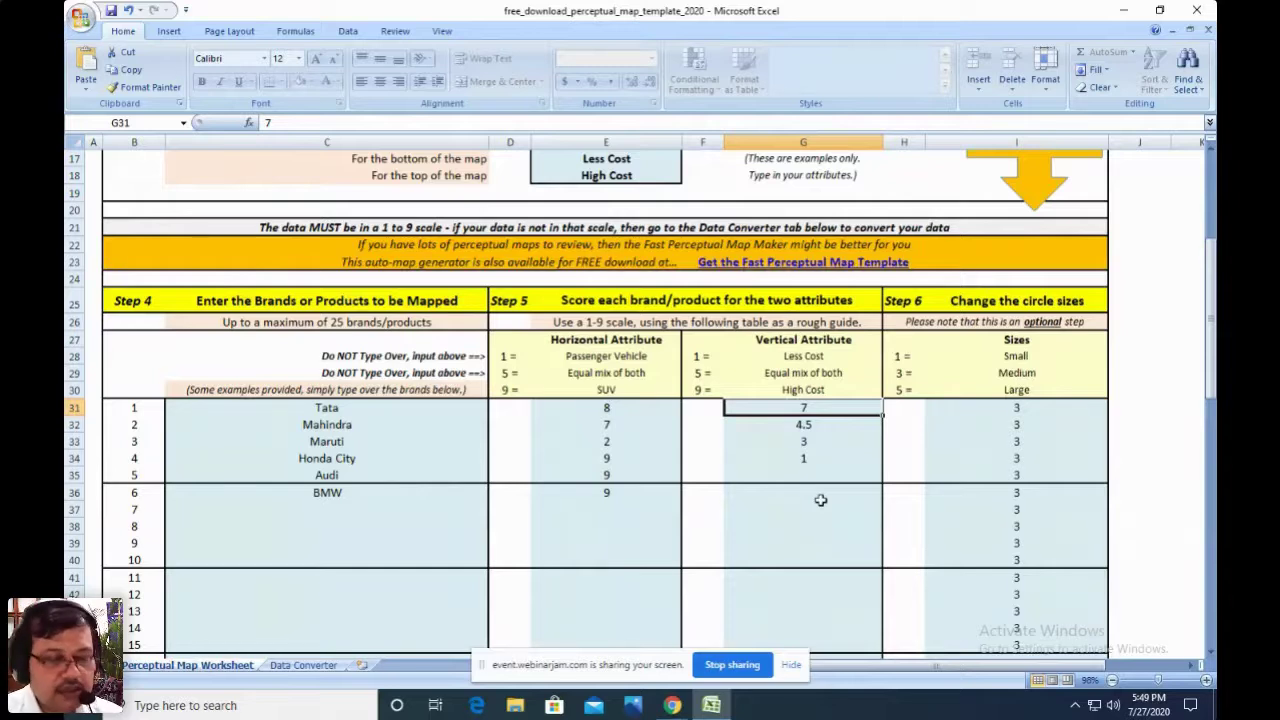
key(Down)
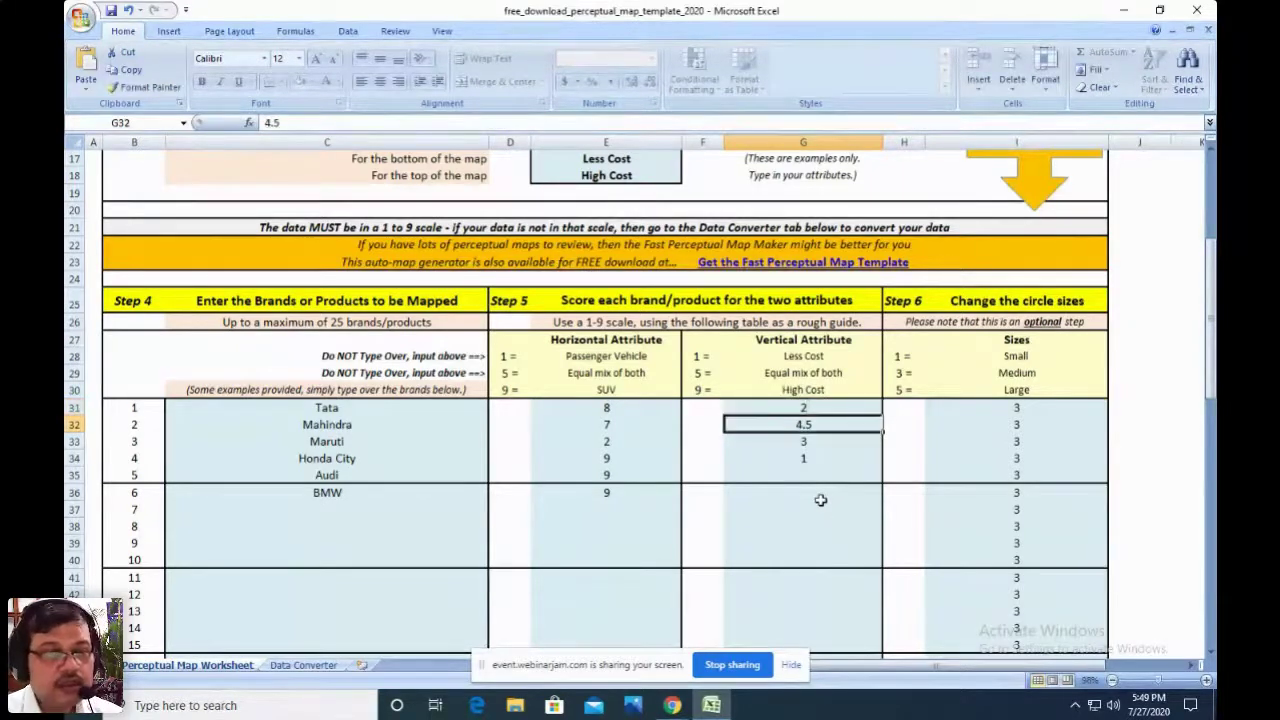
text(3)
key(Return)
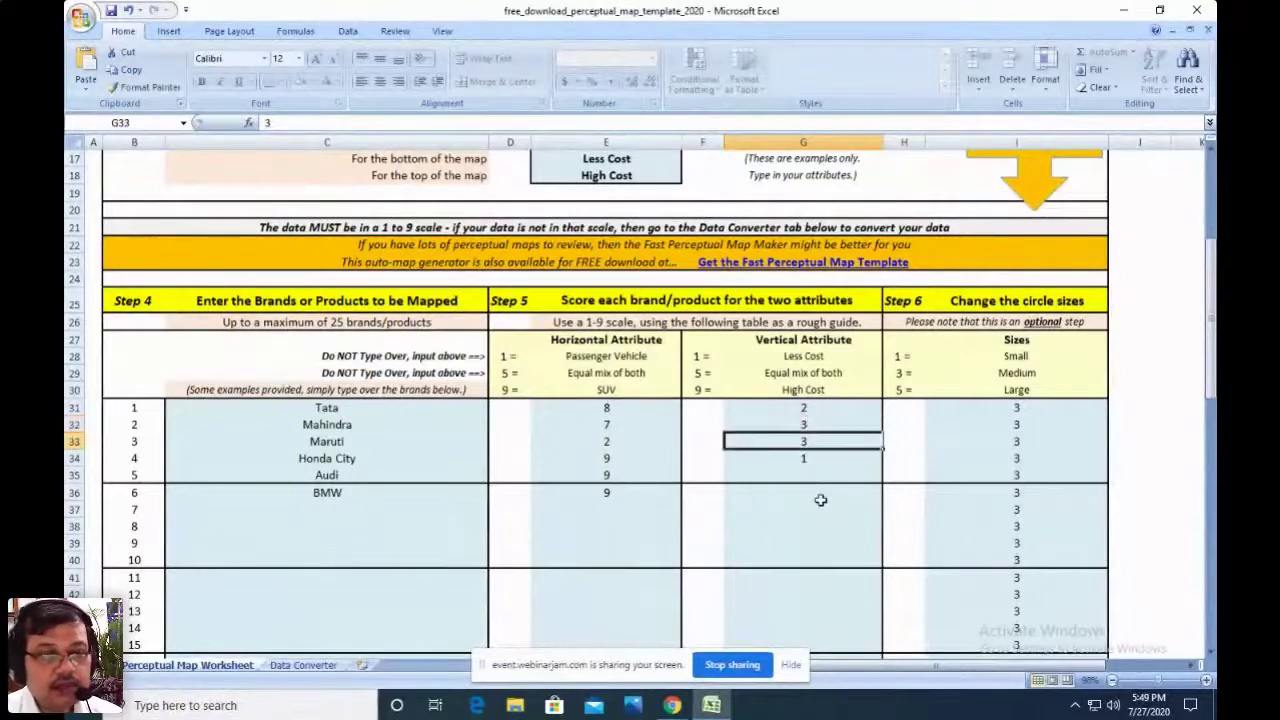
text(1)
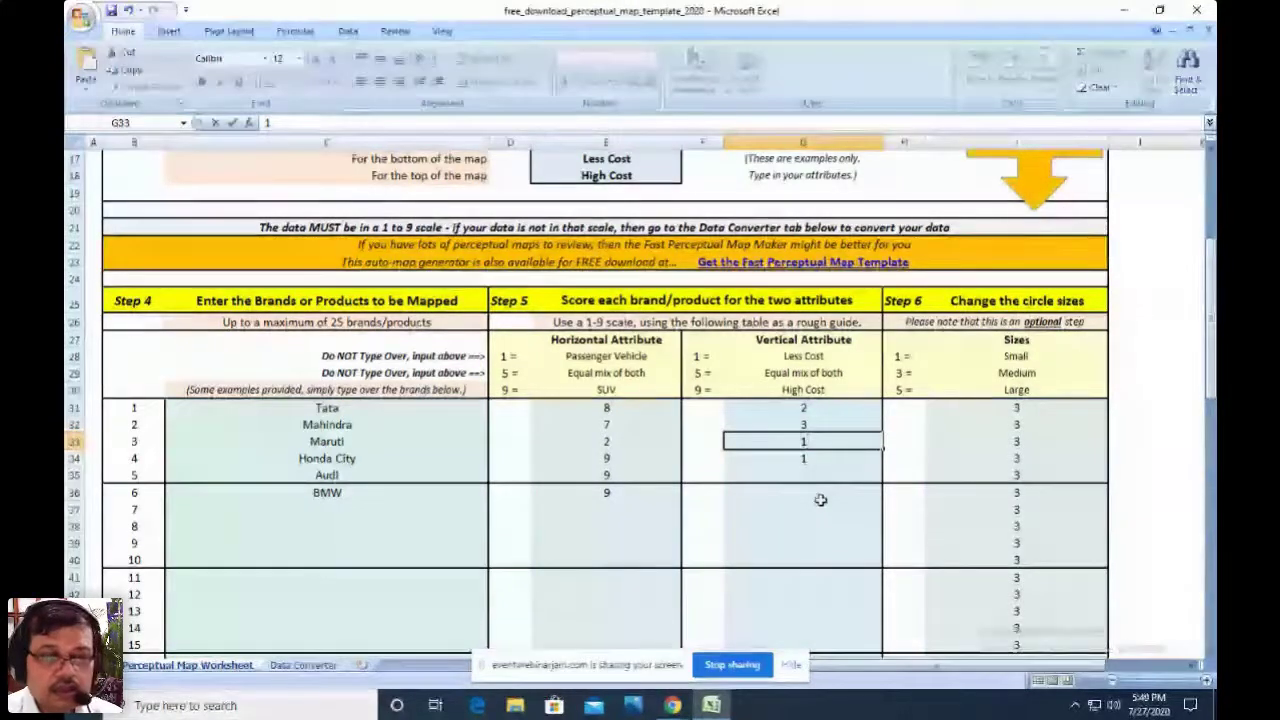
key(Return)
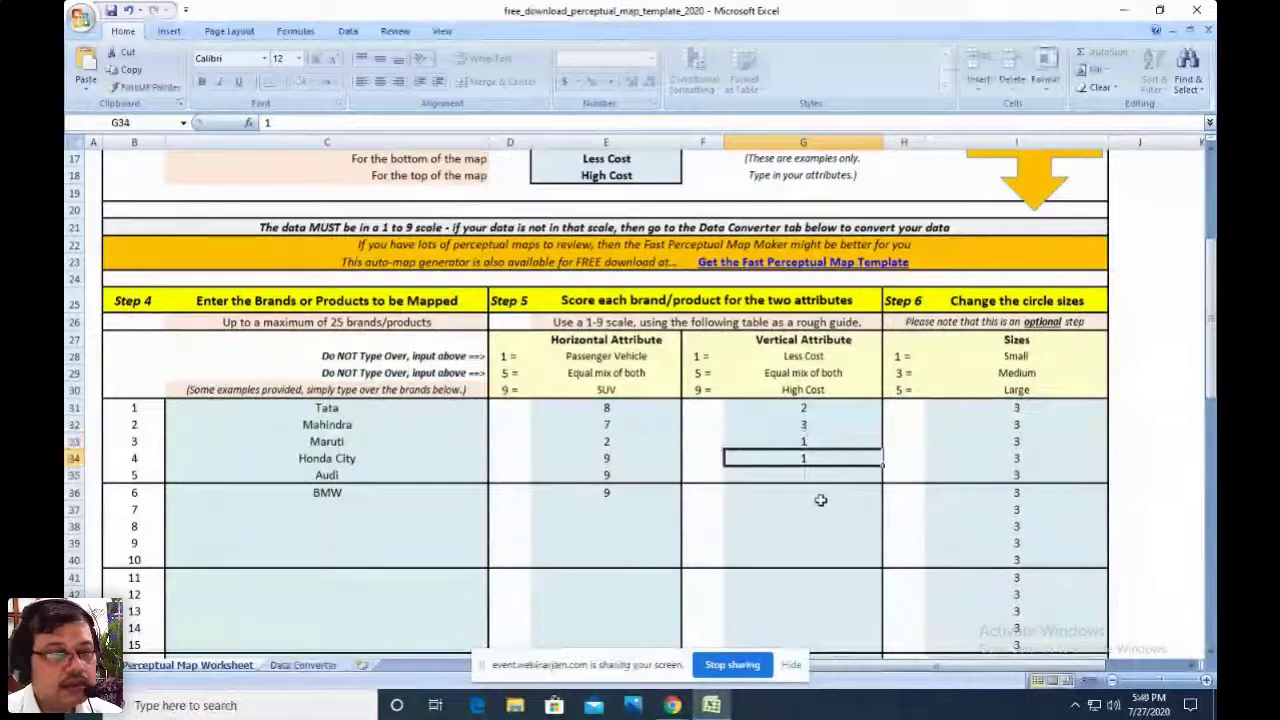
- Set the vertical attribute scores to 9 for Honda City, 8 for Audi and 7 for BMW
text(9)
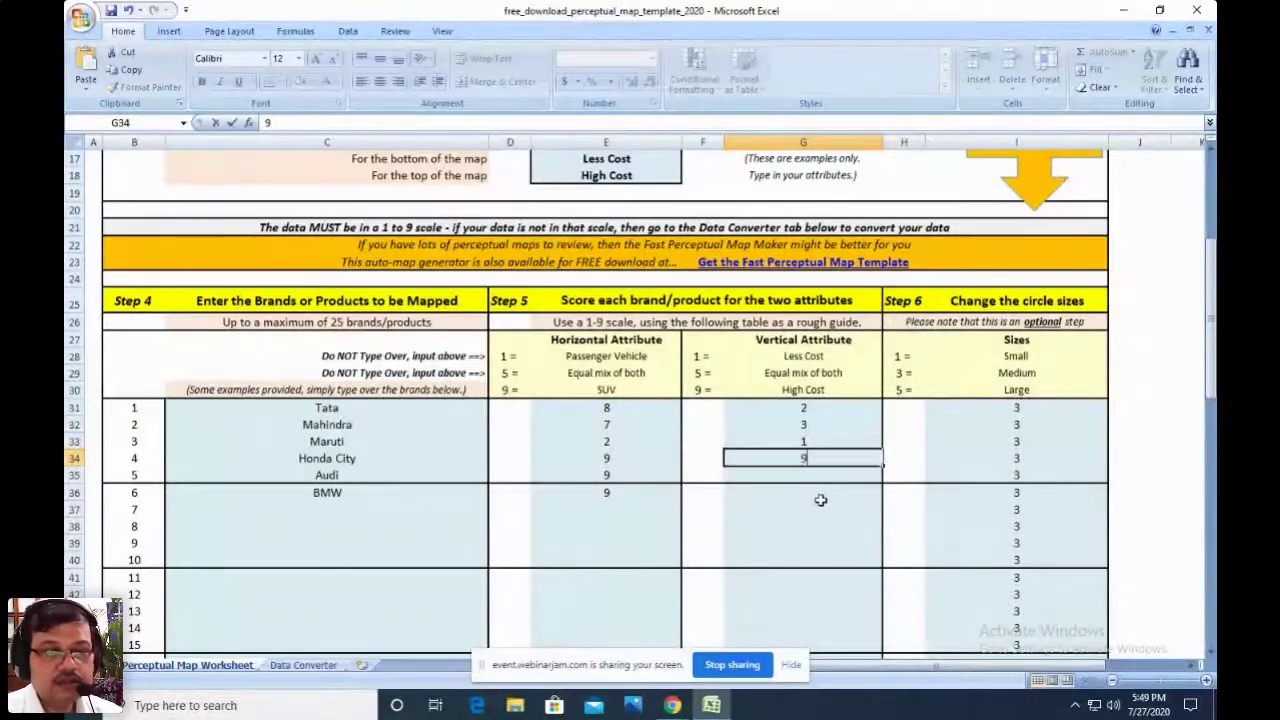
key(Return)
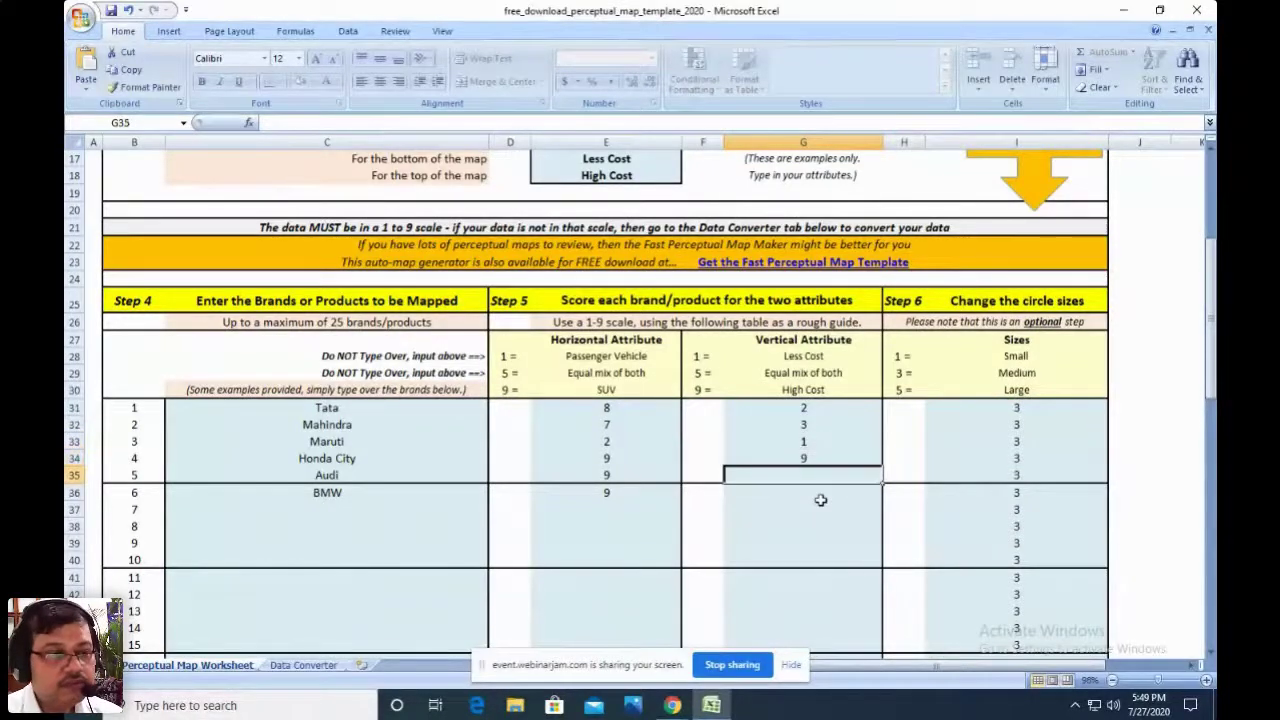
text(8)
key(Return)
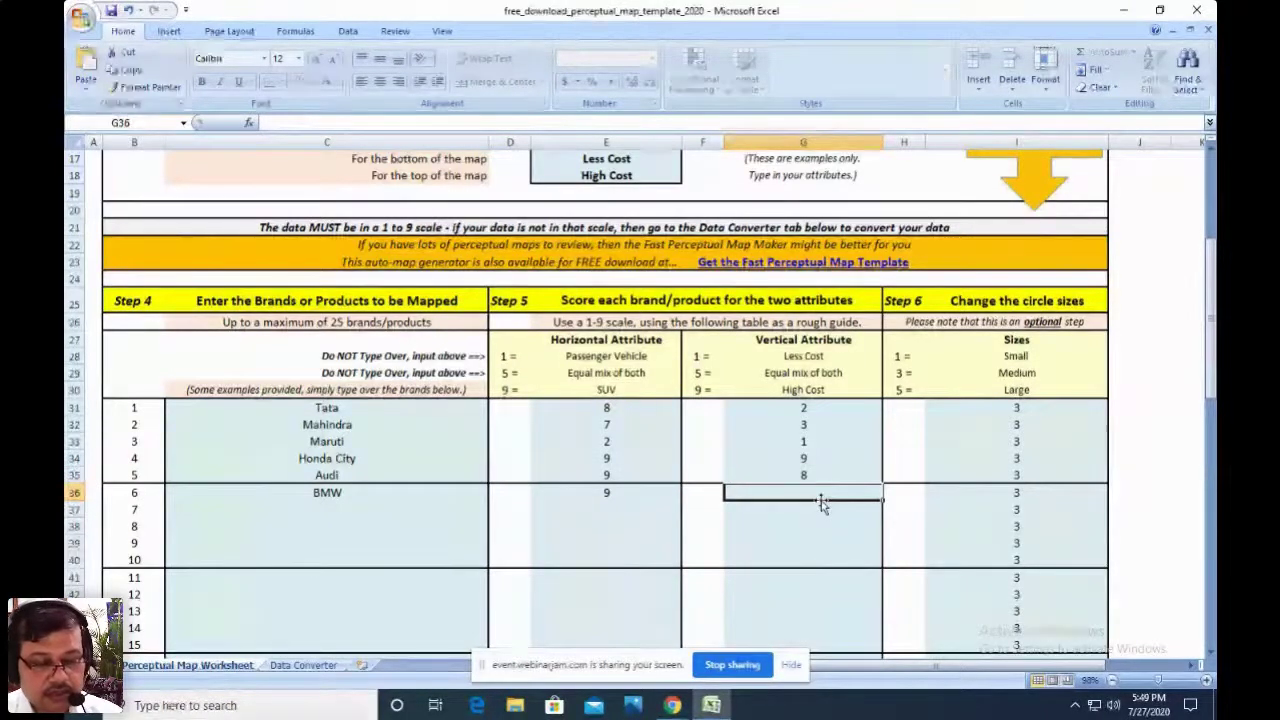
text(7)
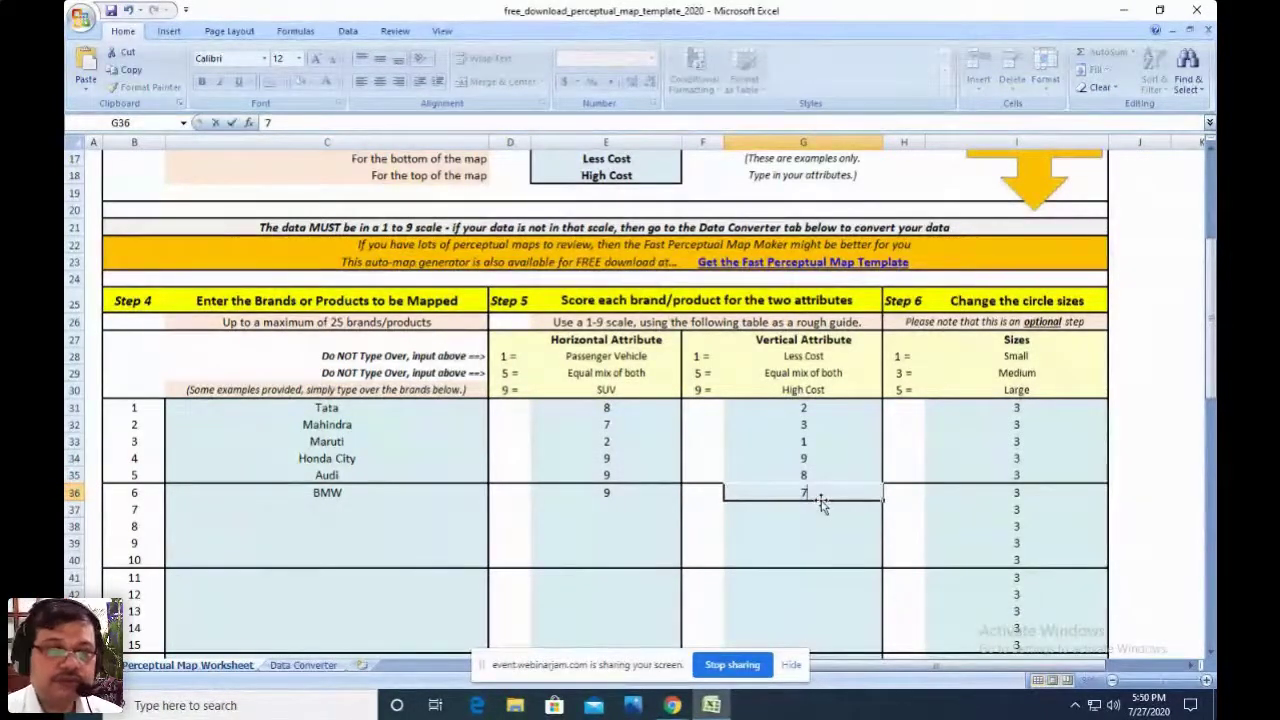
click(970, 521)
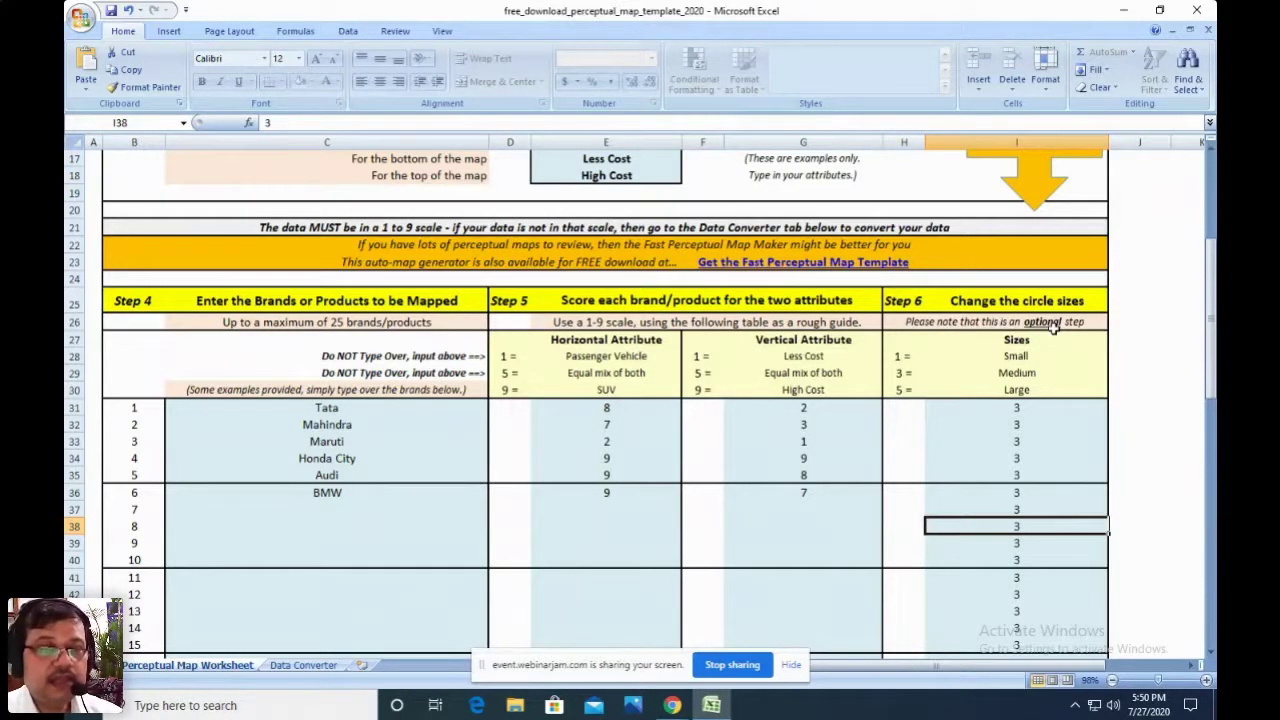
- Set the circle sizes to 4 for Tata, 2 for Mahindra and 5 for Maruti
click(1042, 404)
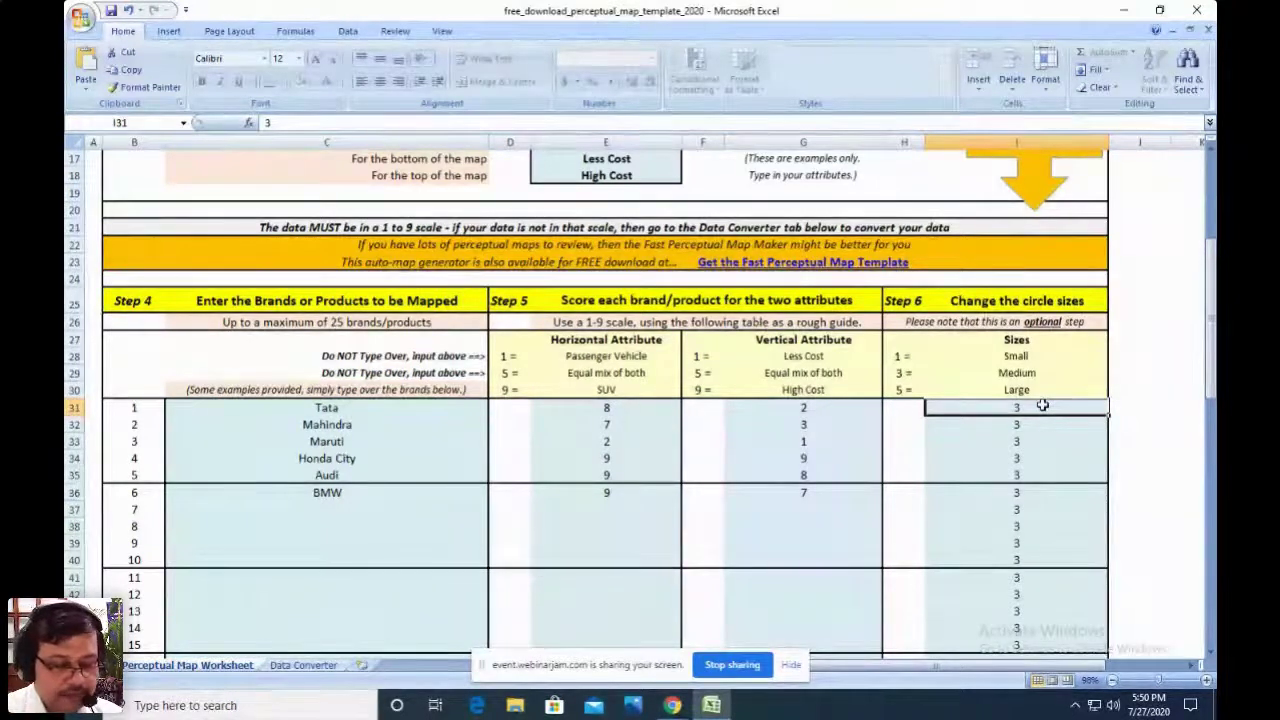
text(4)
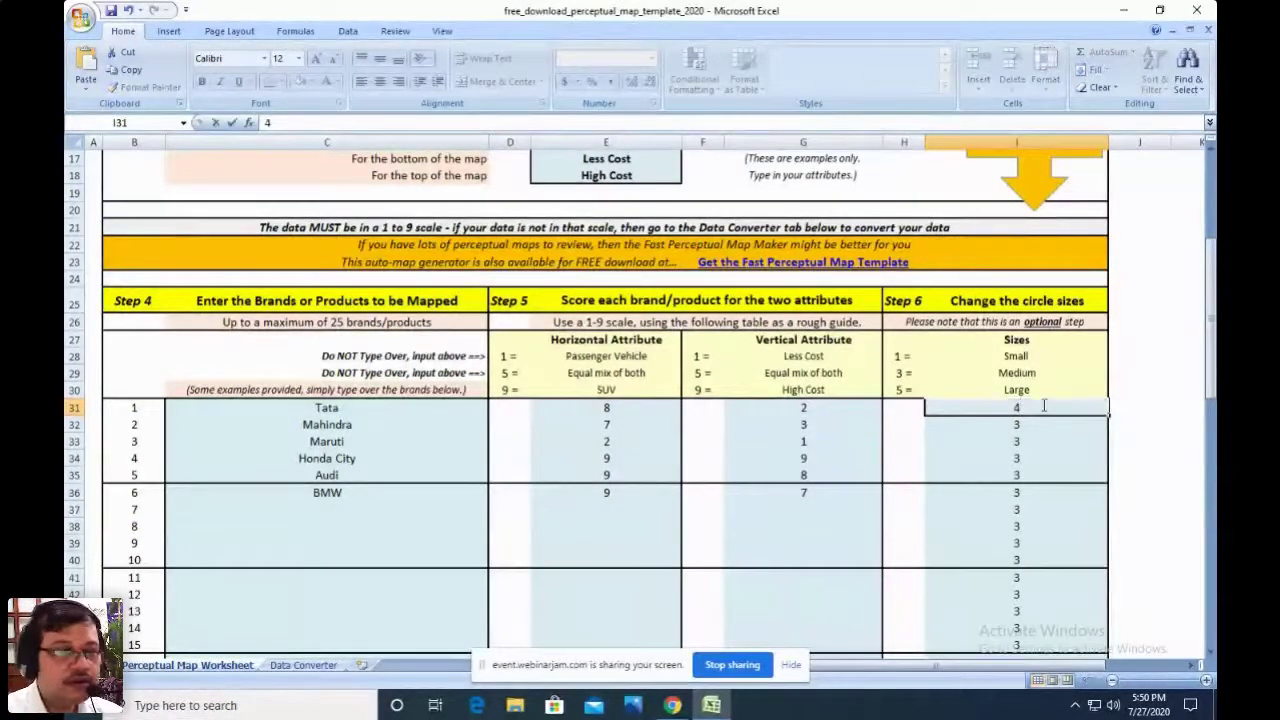
click(1028, 424)
text(2)
click(1028, 443)
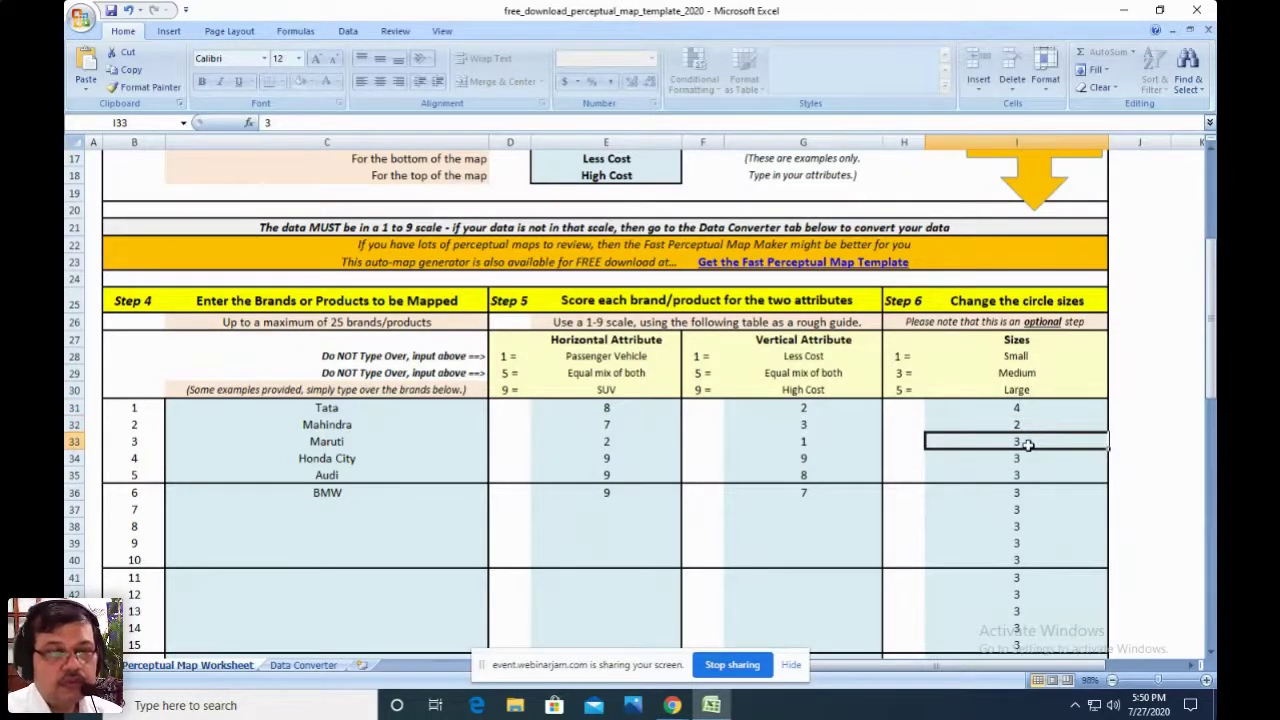
text(5)
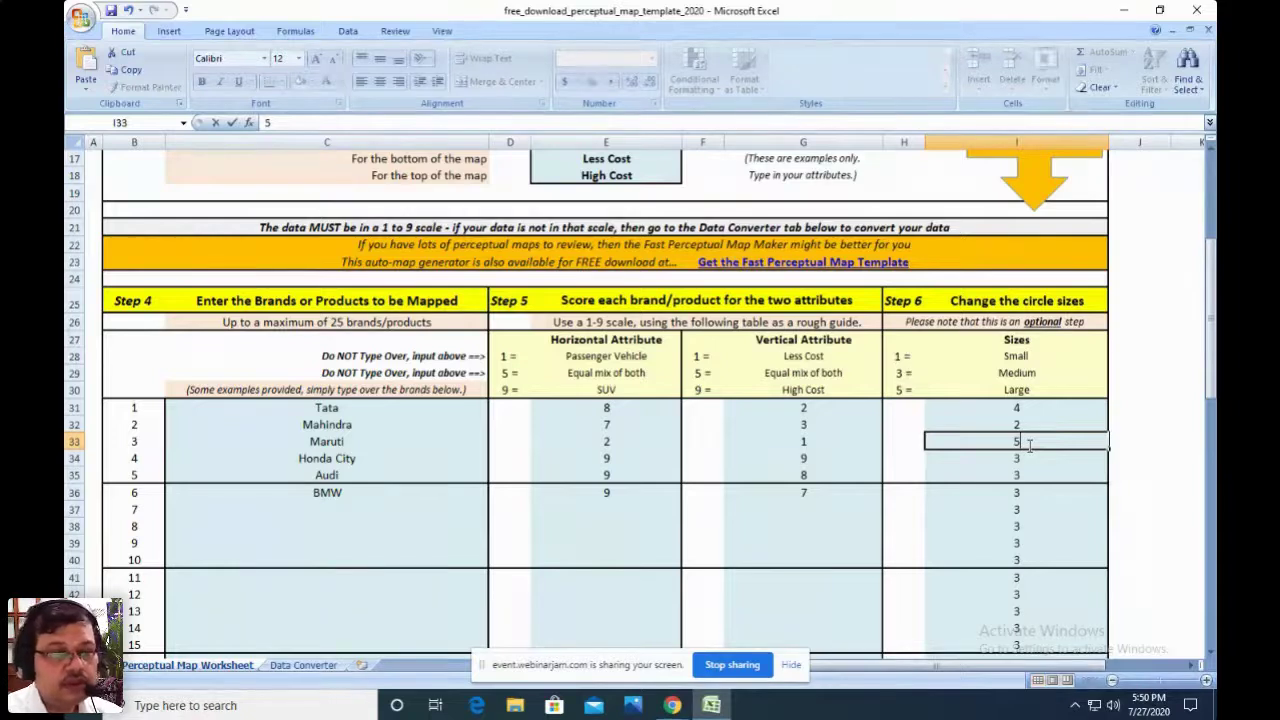
- Set the circle sizes to 1 for Honda City, 1 for Audi and 2 for BMW, and check the generated perceptual map
click(1025, 456)
text(1)
click(1024, 473)
text(2)
key(BackSpace)
text(1)
key(Return)
text(2)
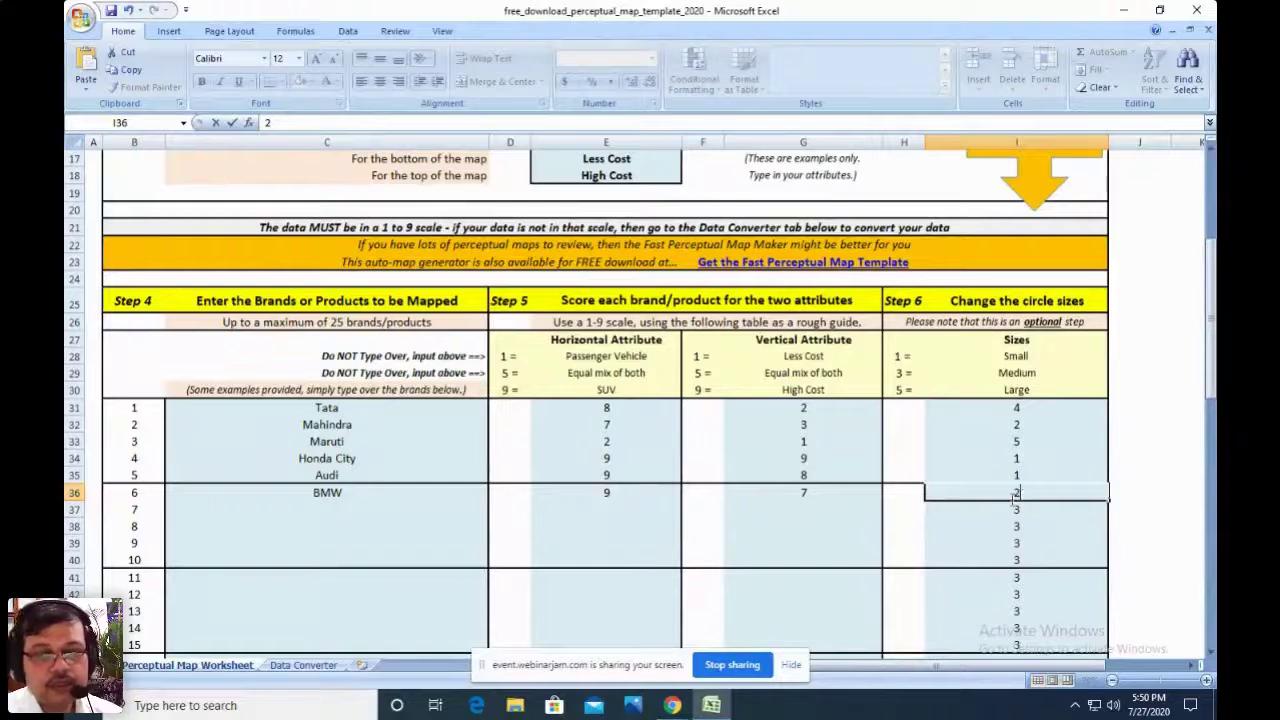
click(981, 530)
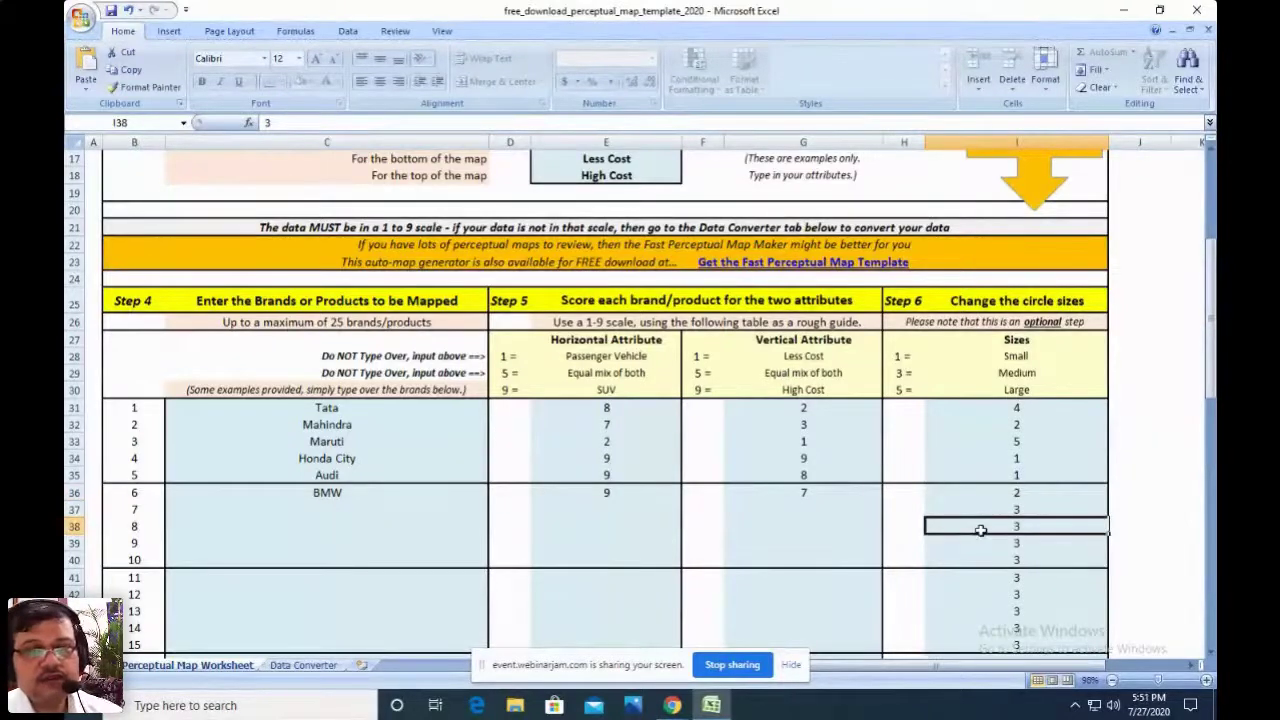
drag(1210, 316, 1213, 545)
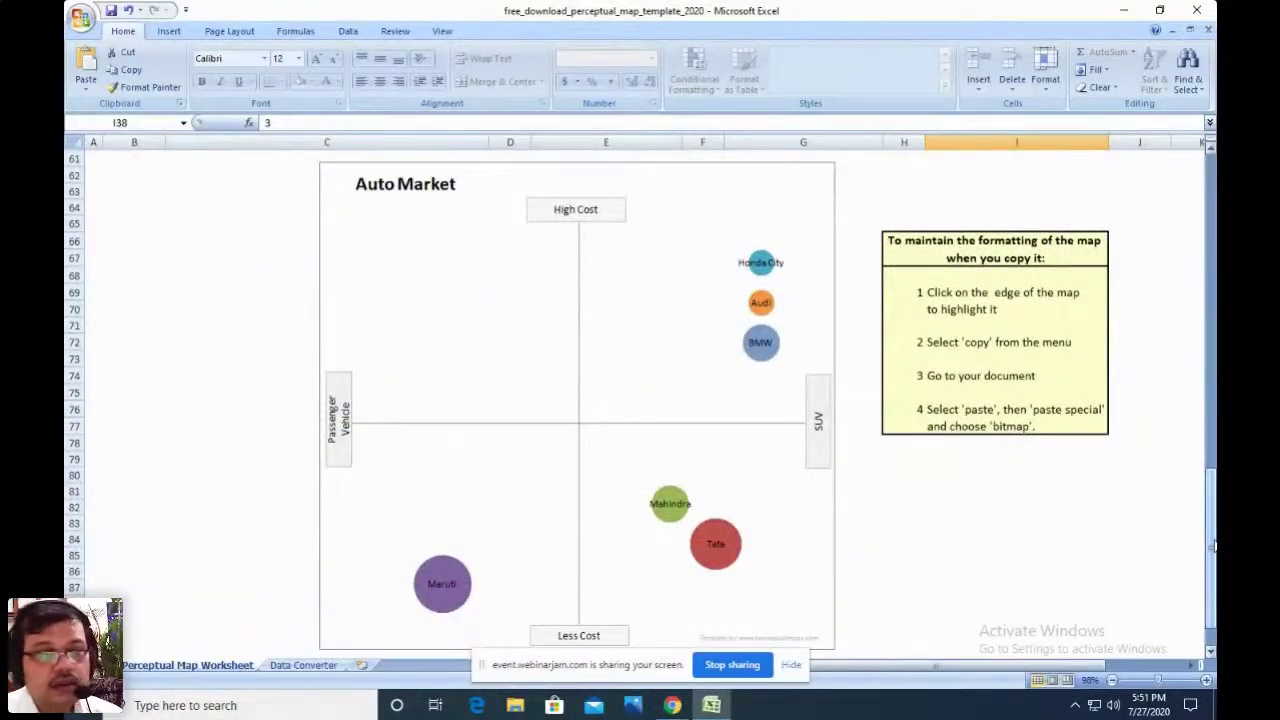
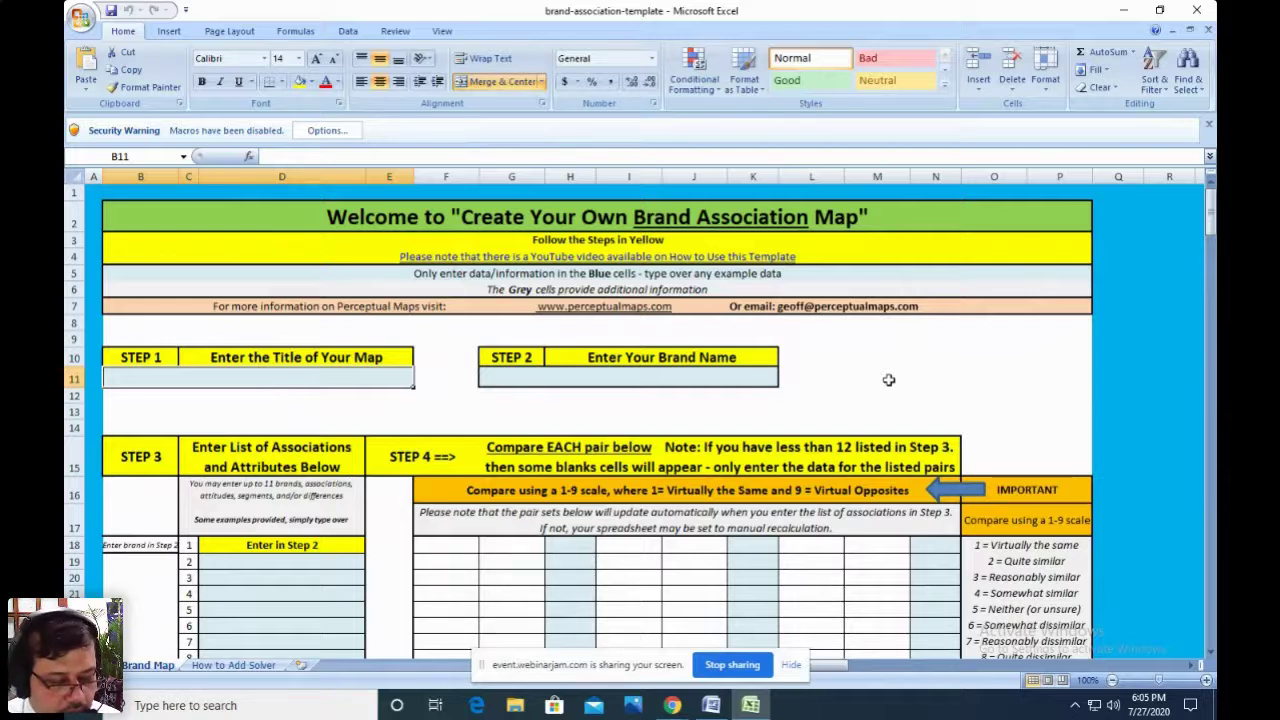
- Enter "Brand Association of Soft Arreted Drinks" as the title of the brand association map
text(Brand)
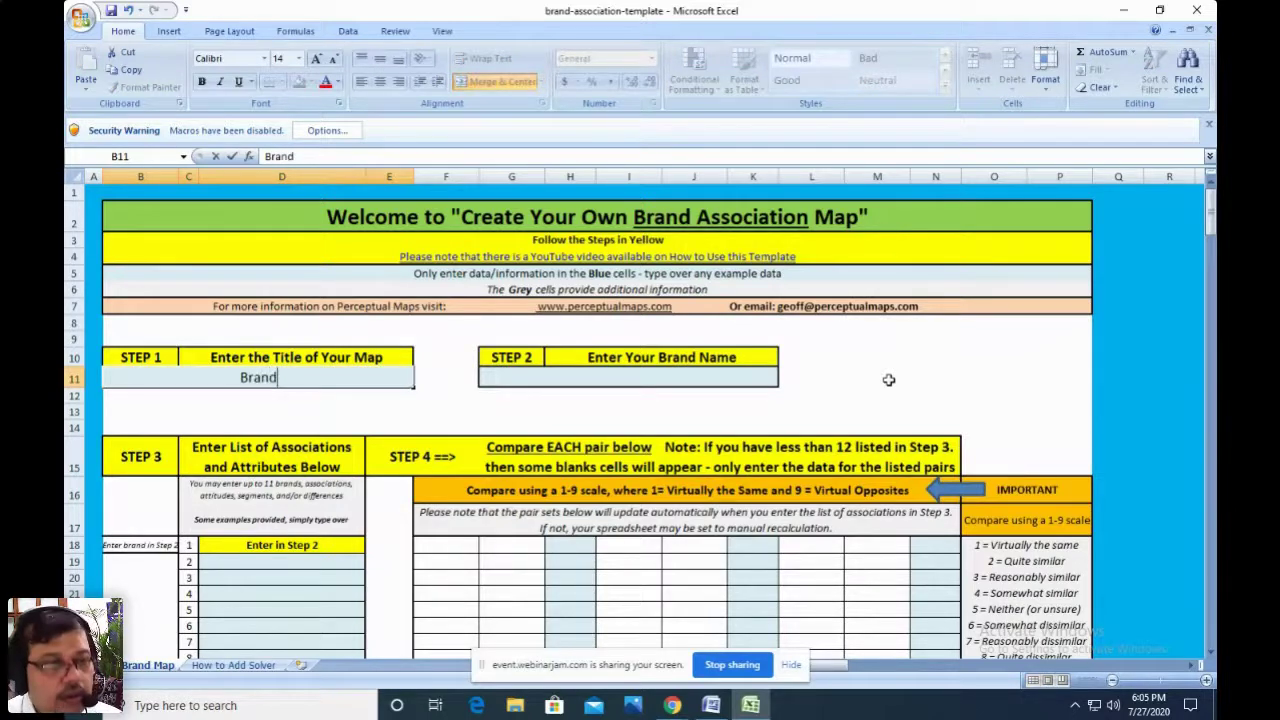
text( Association )
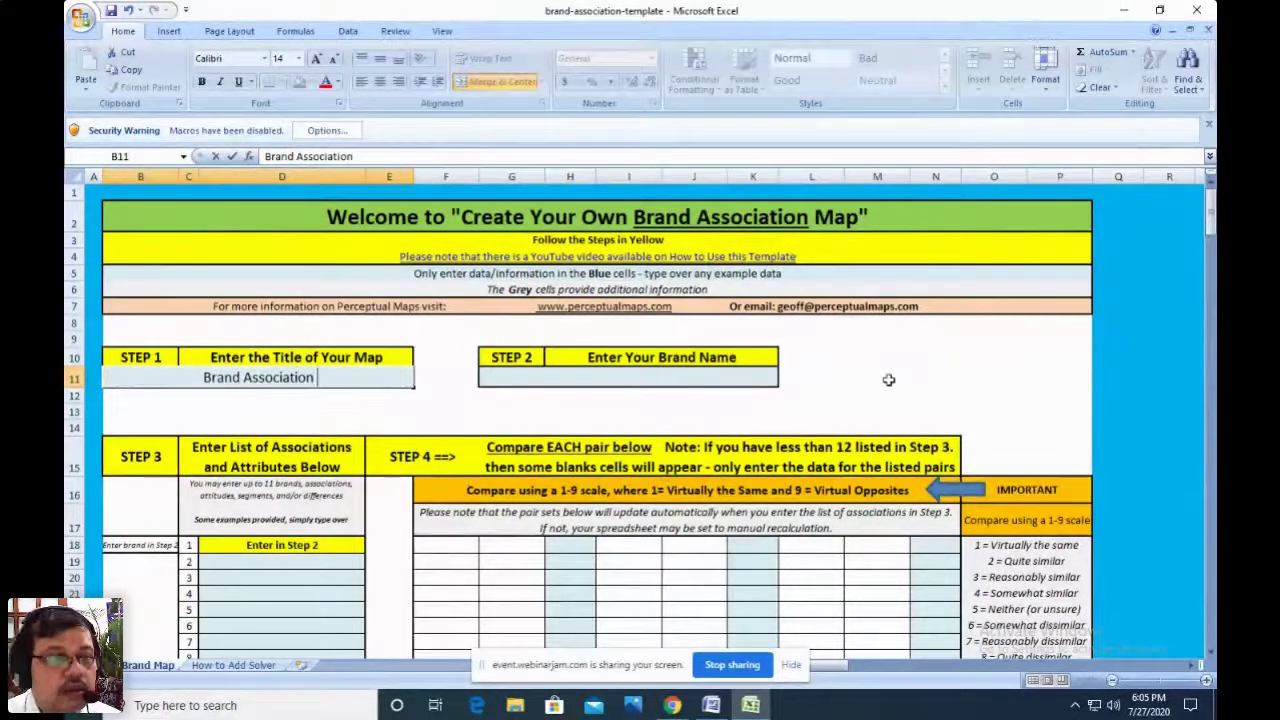
text(of)
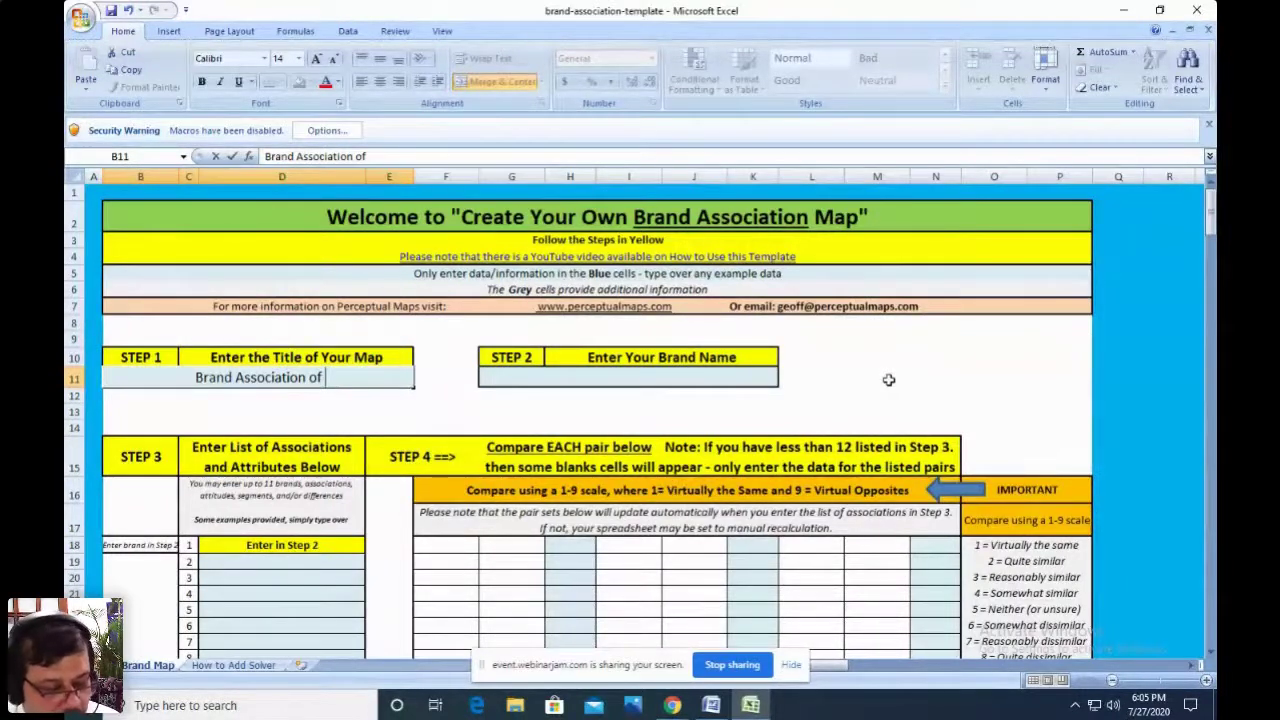
text(Soft)
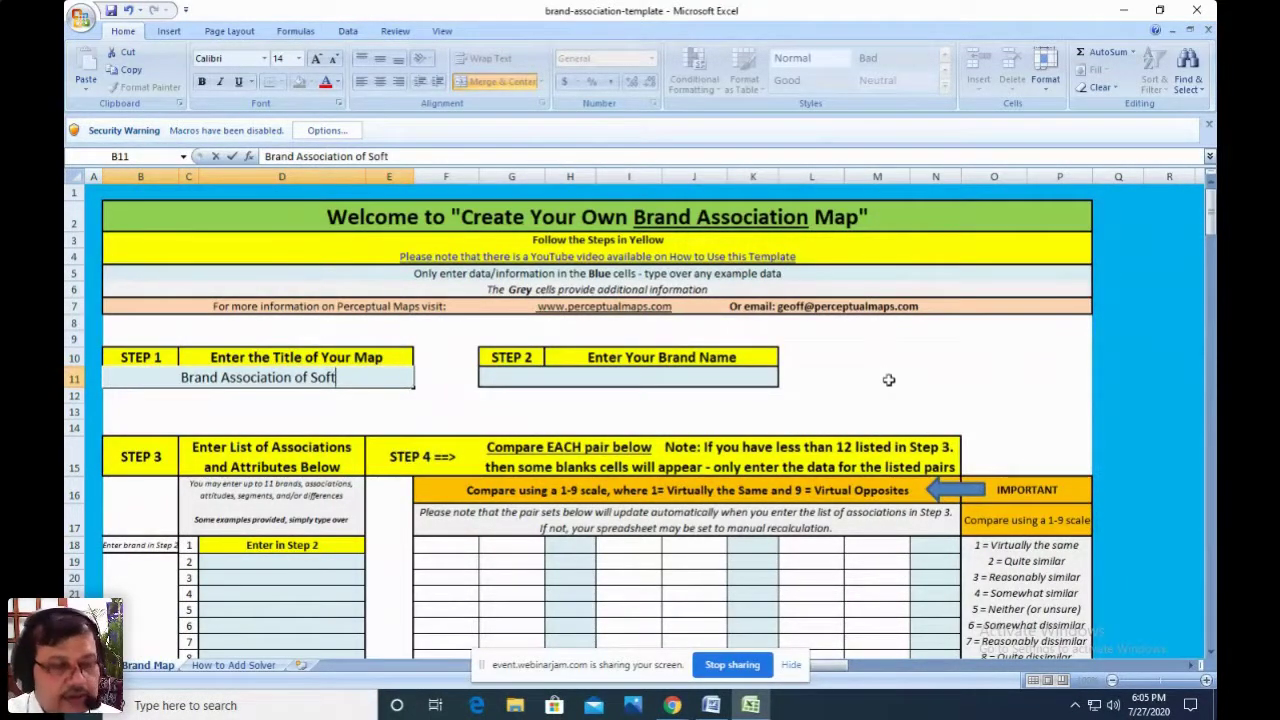
text( Arre)
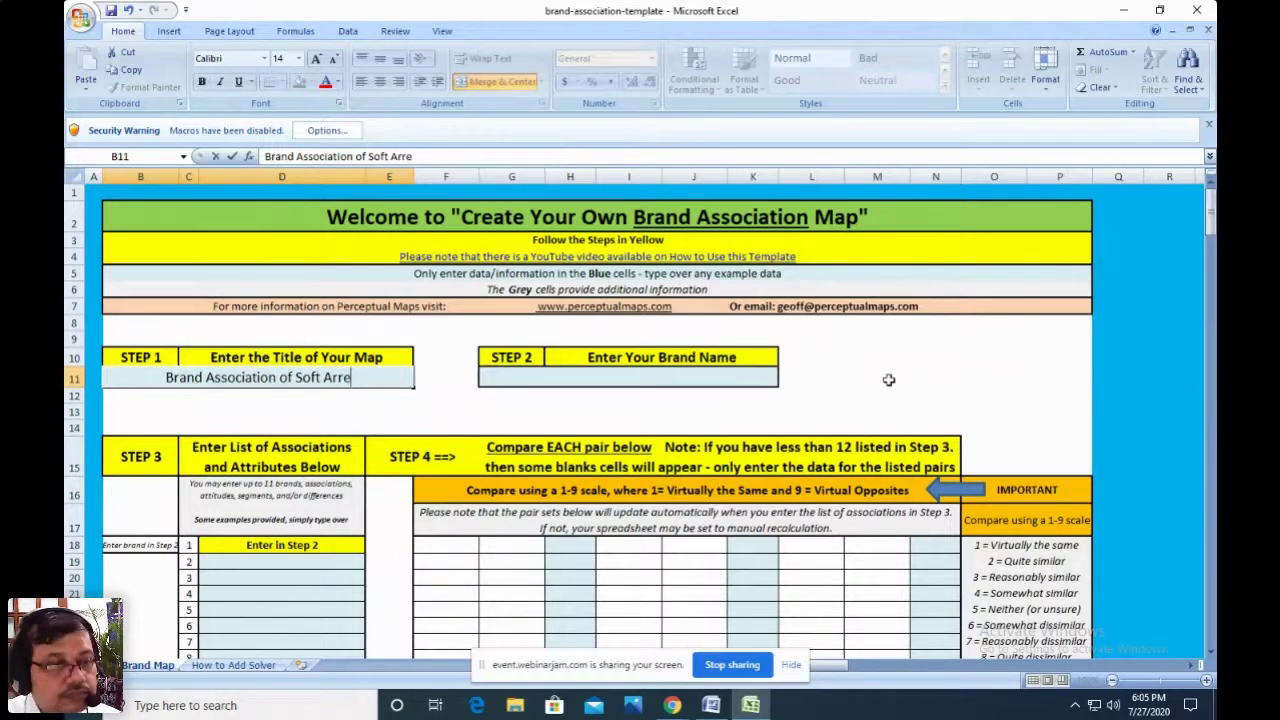
text(ted )
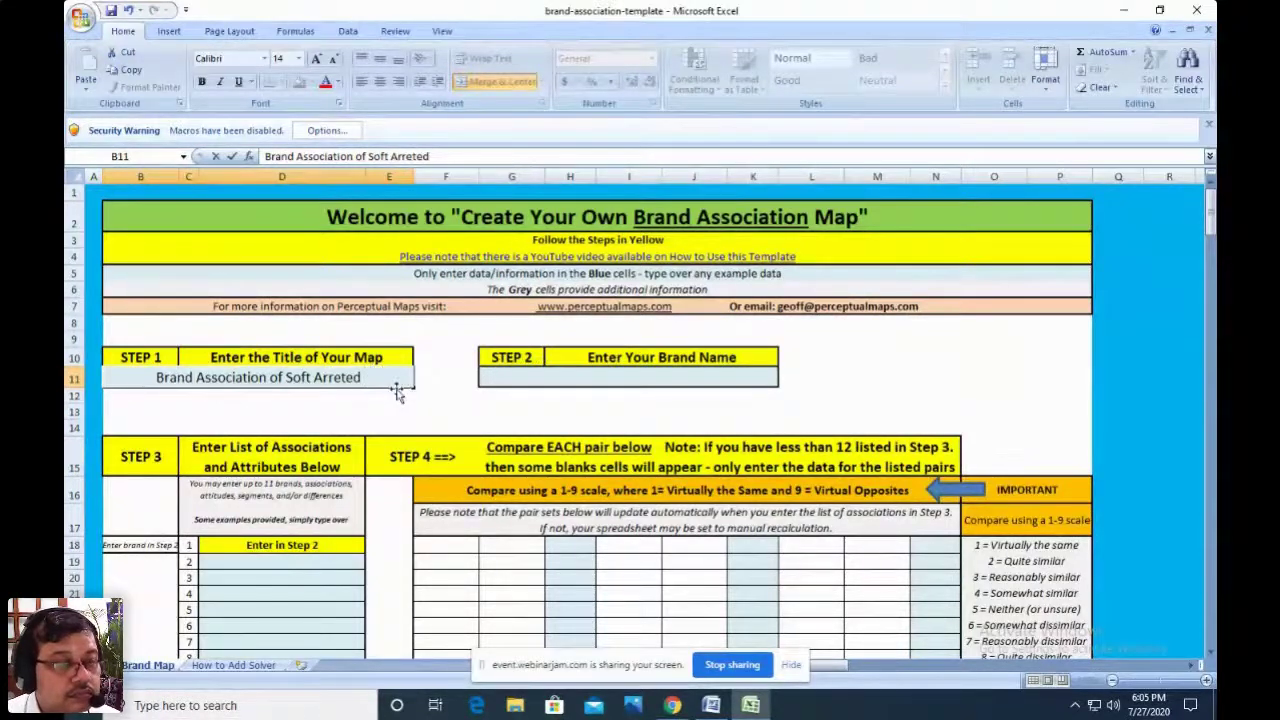
text(Drinks)
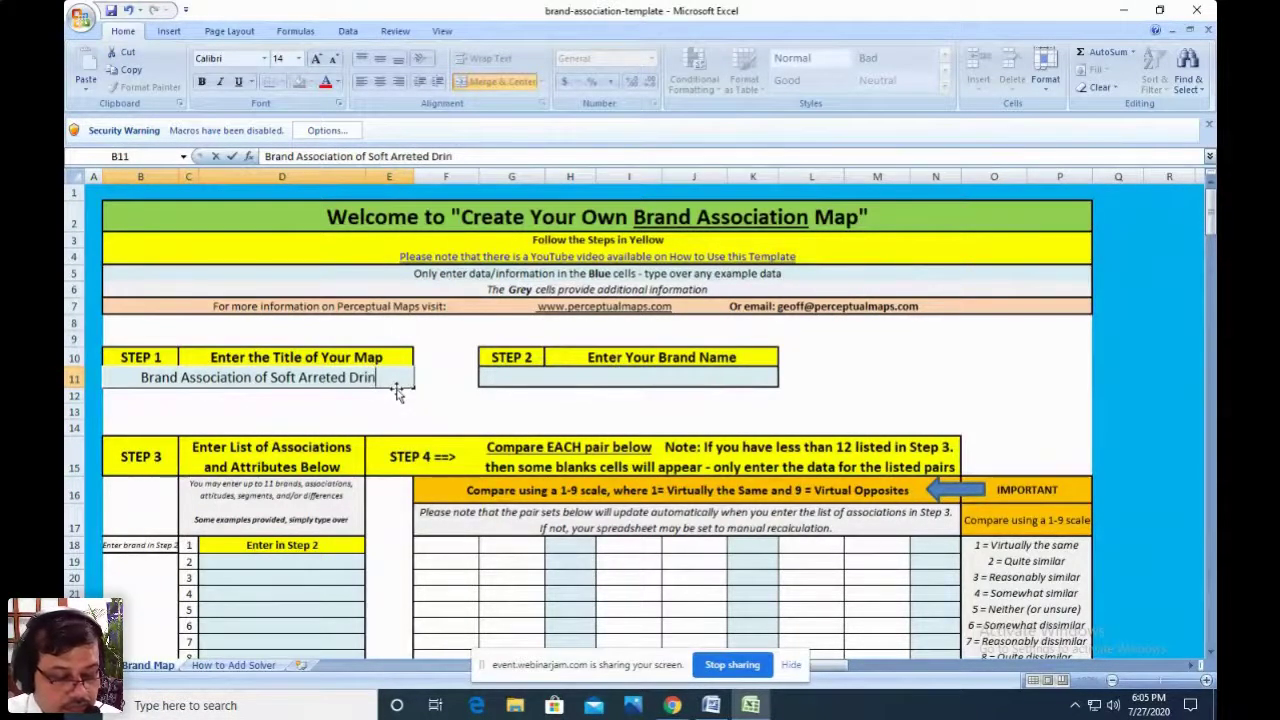
click(872, 375)
- Enter COKE as the brand name for the association map and check the map preview further down the sheet
click(689, 373)
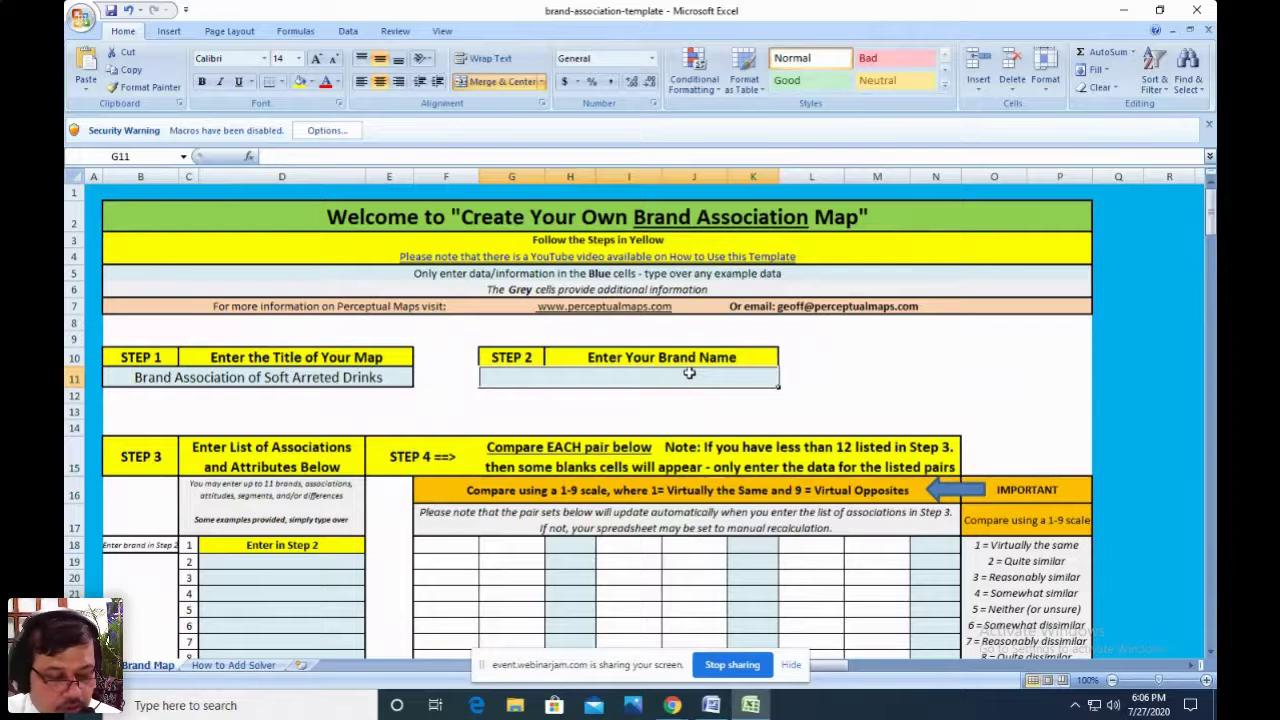
text(COKE)
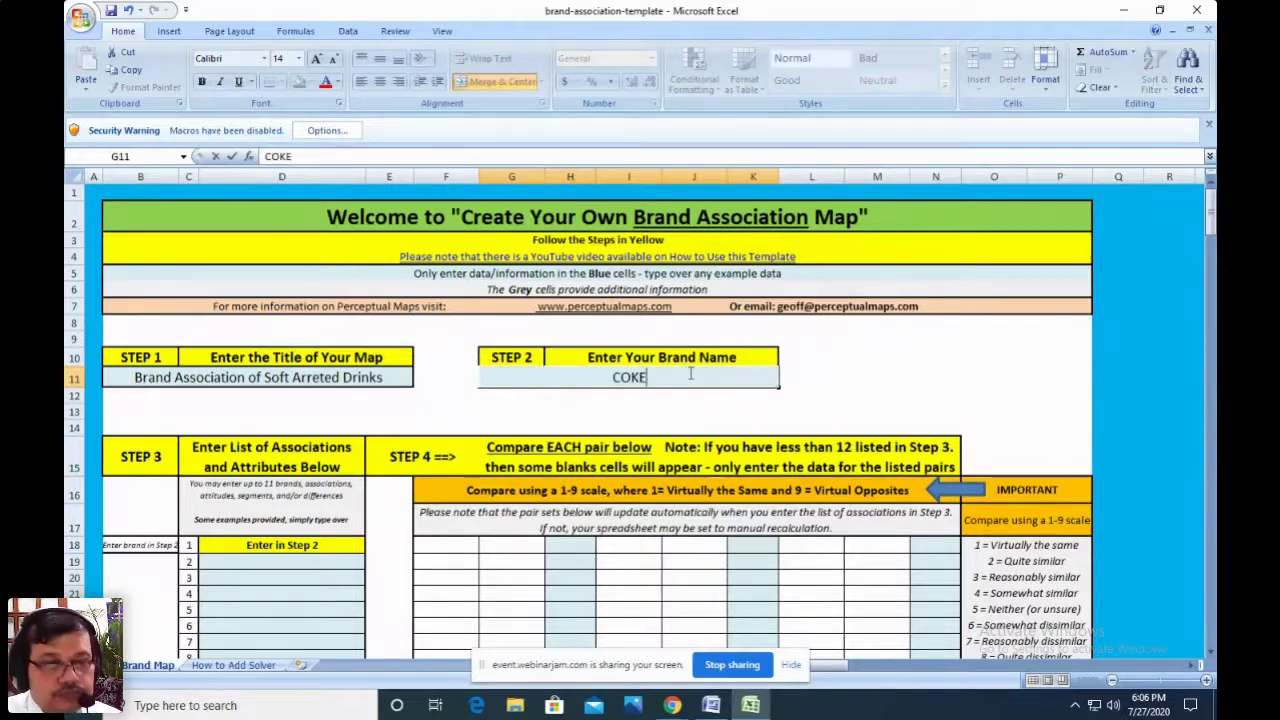
click(899, 361)
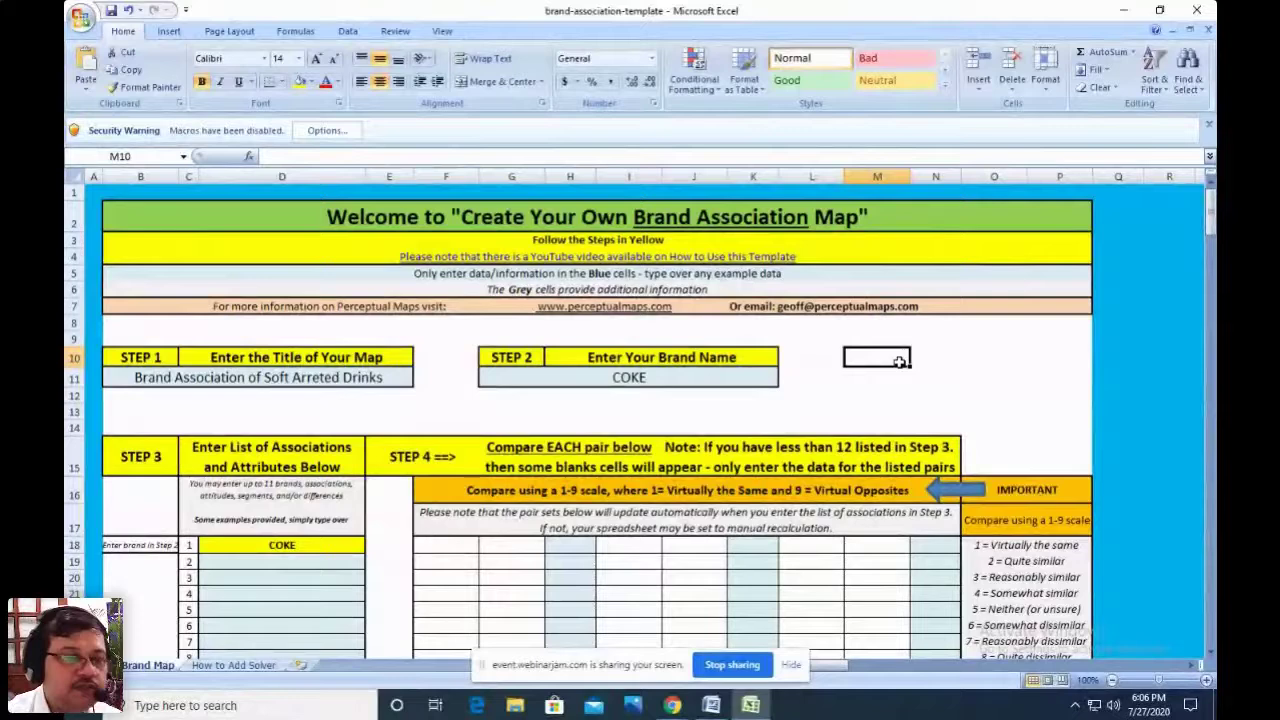
drag(1210, 225, 1210, 310)
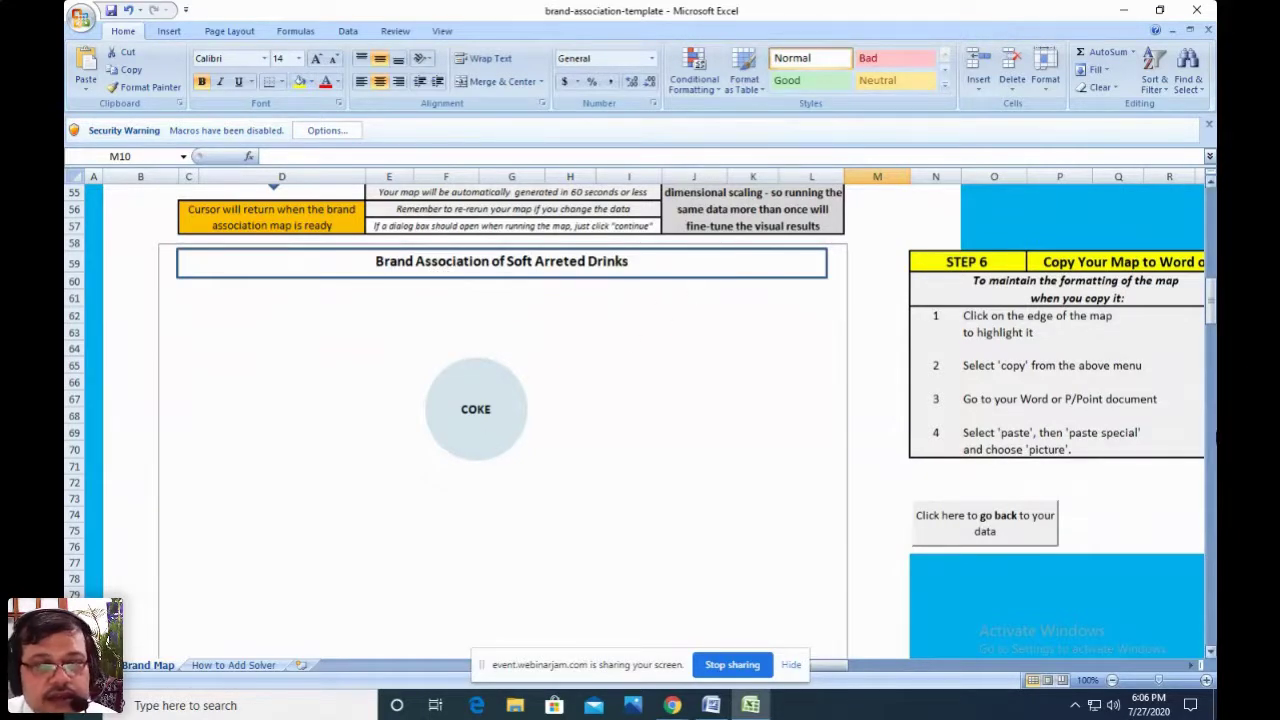
drag(1214, 318, 1210, 300)
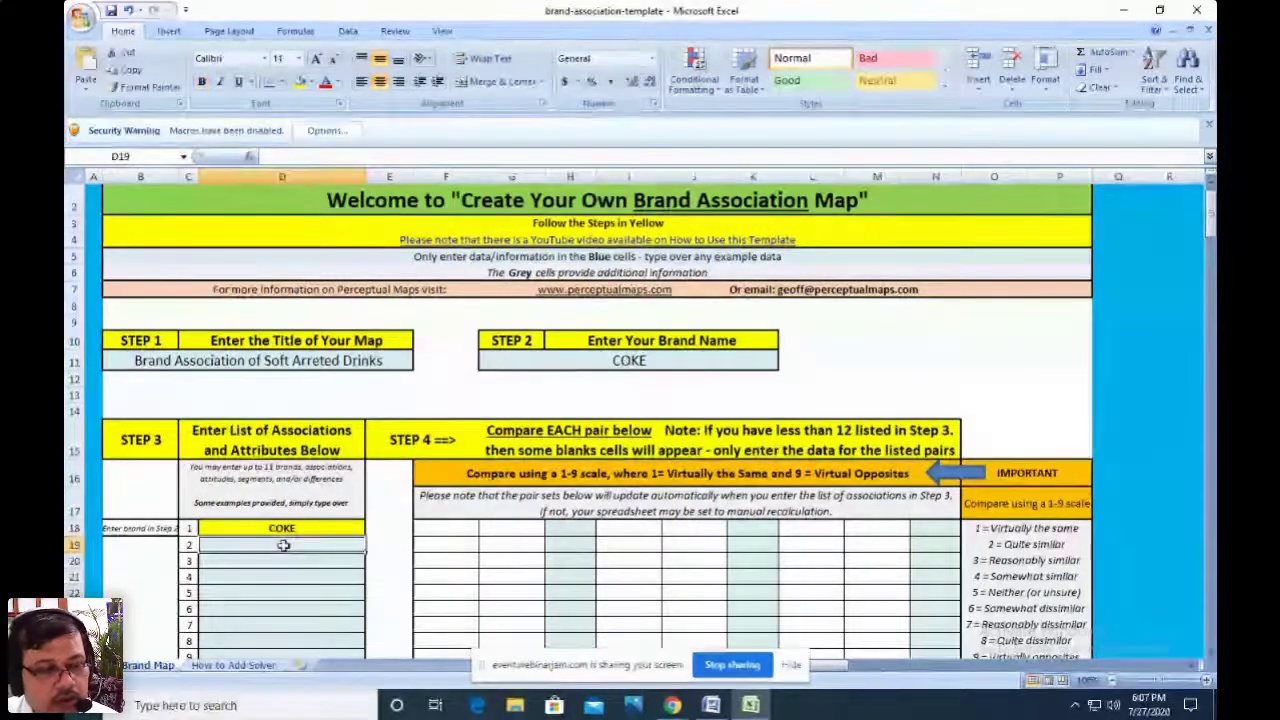
- Enter Pepsi and Bijli Grill as the second and third entries in the list of associations
click(283, 545)
text(Pepsi)
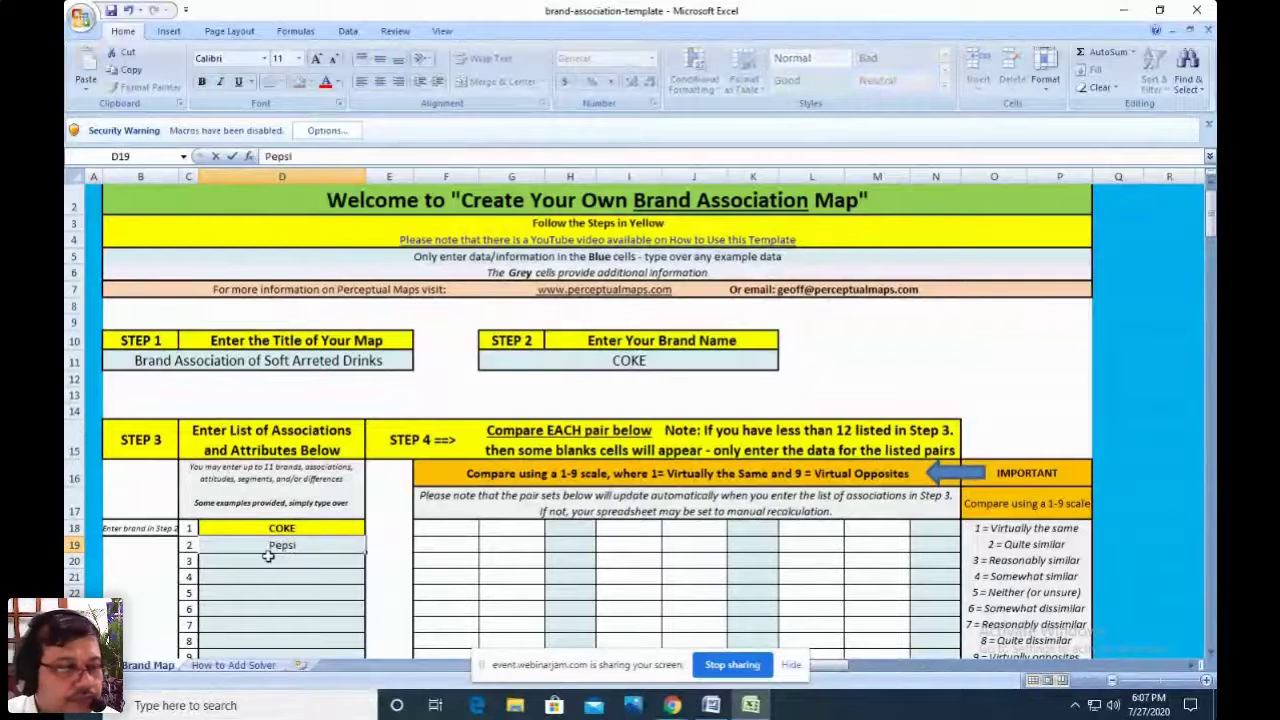
key(Return)
text(B)
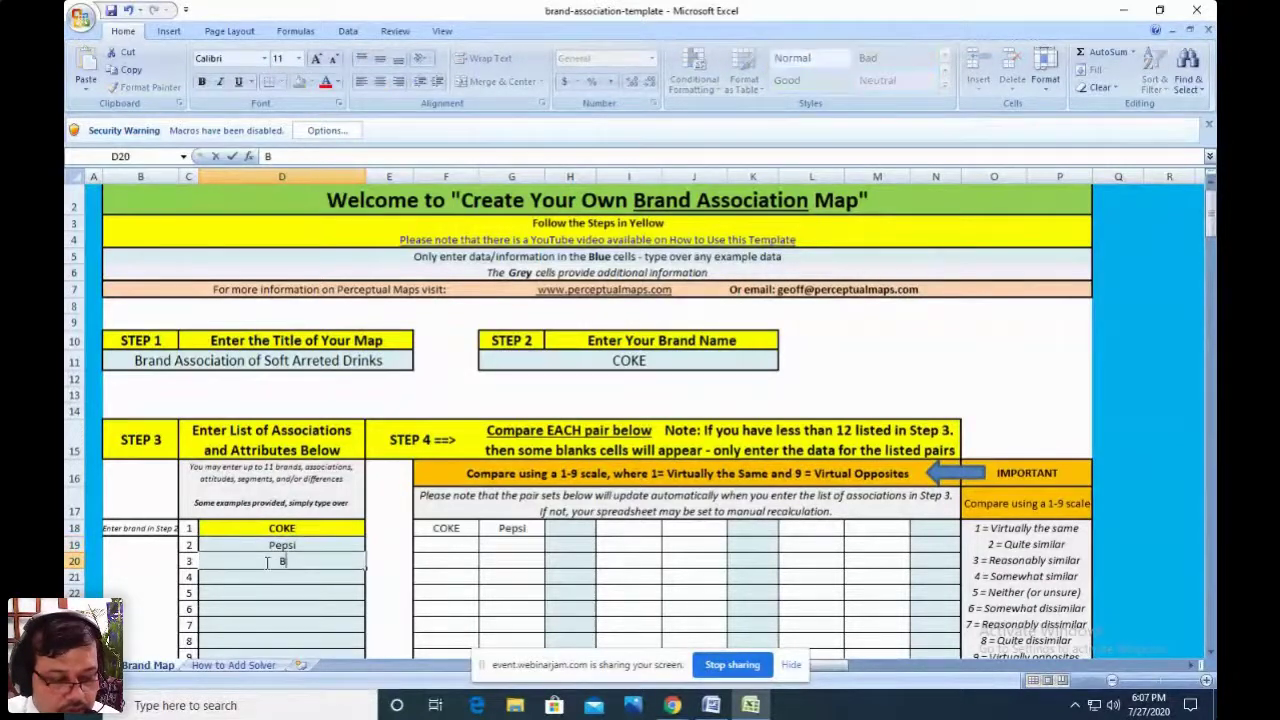
text(ijli)
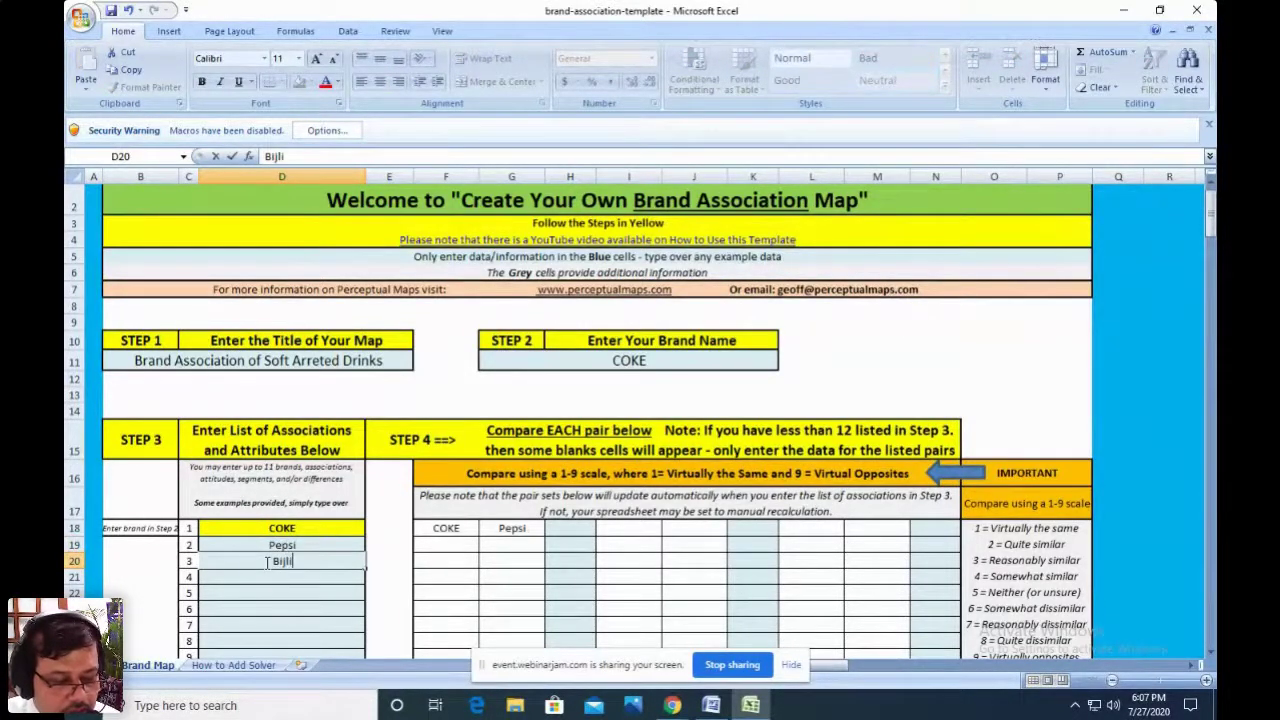
text( Grill)
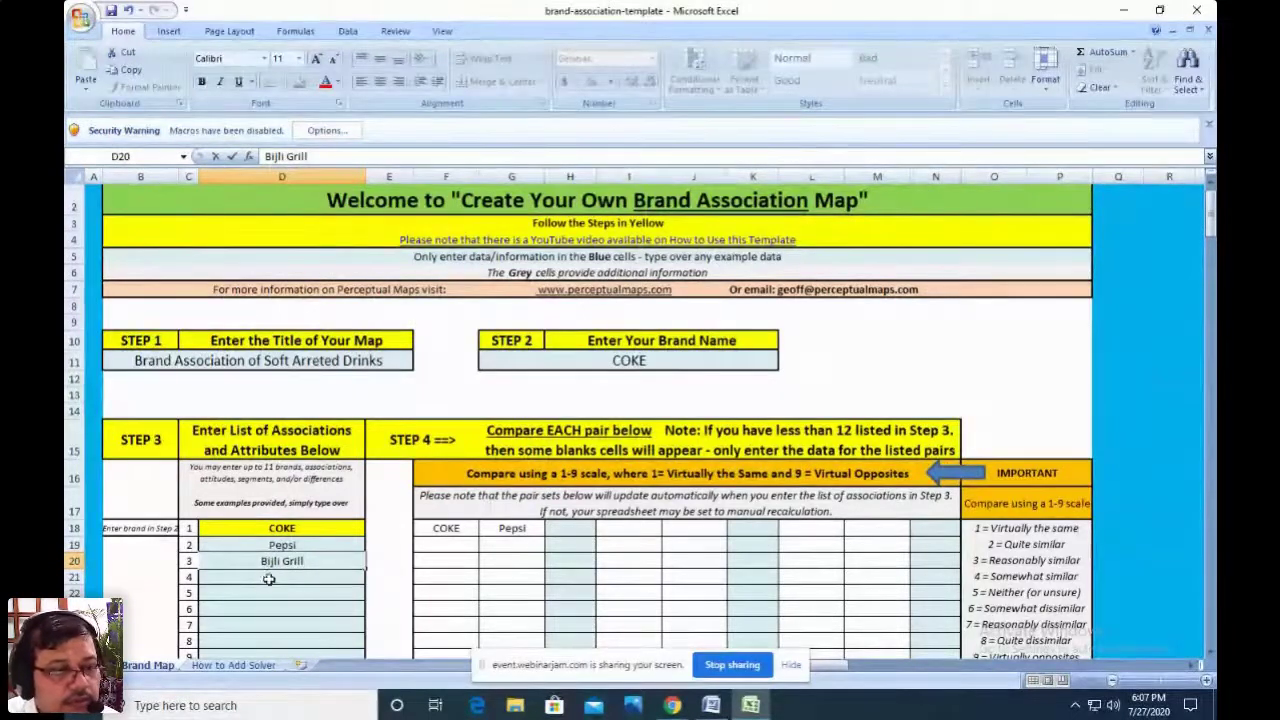
- Enter 777 as the fourth entry in the list of associations
click(270, 577)
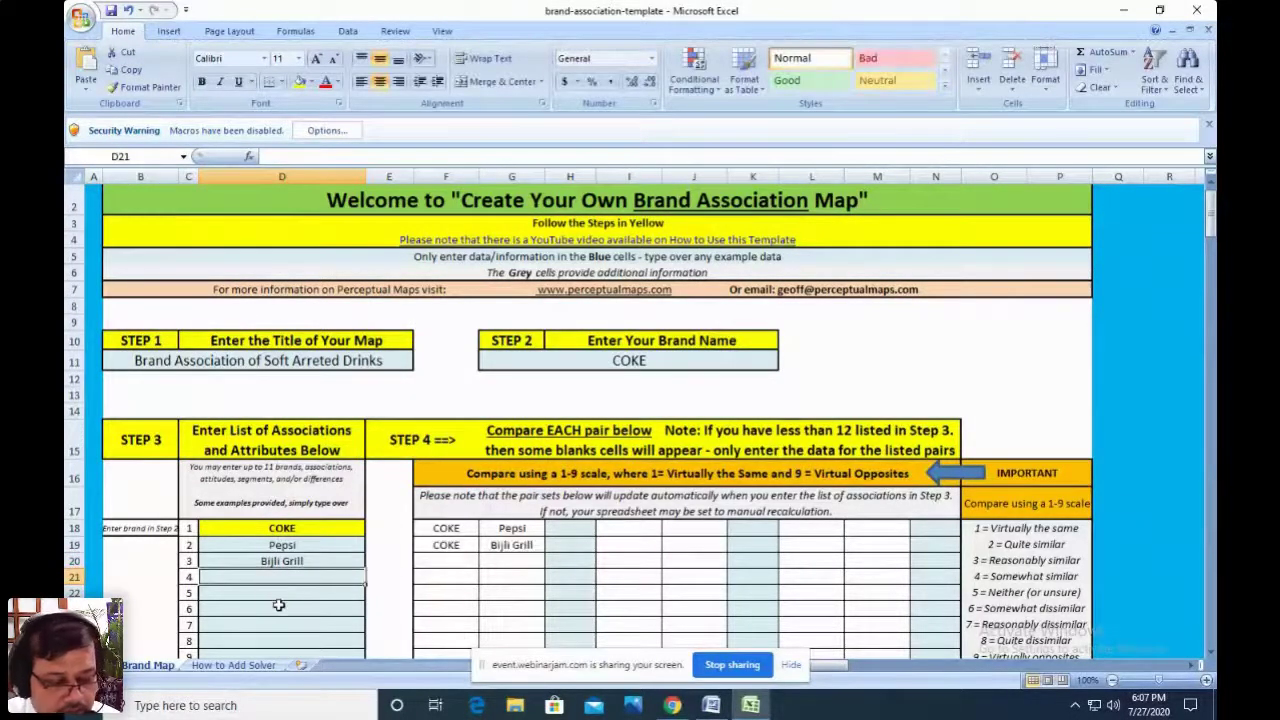
text(&&&)
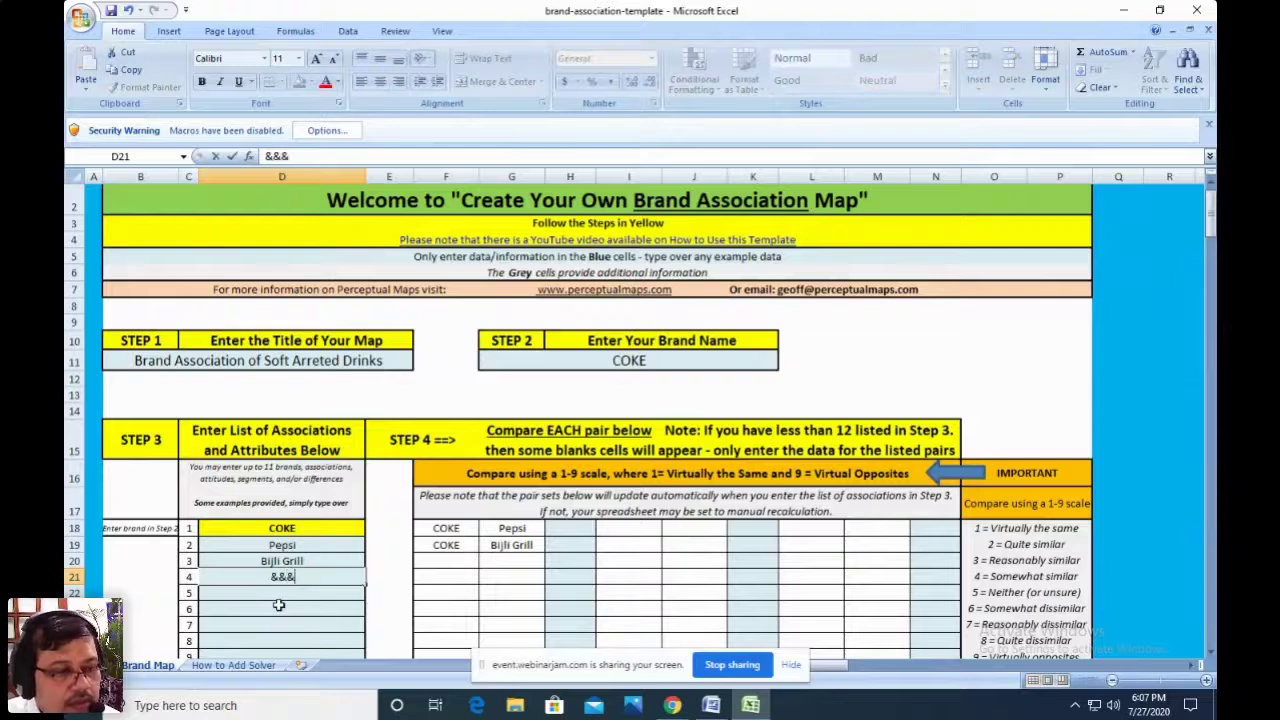
key(BackSpace)
key(BackSpace)
key(BackSpace)
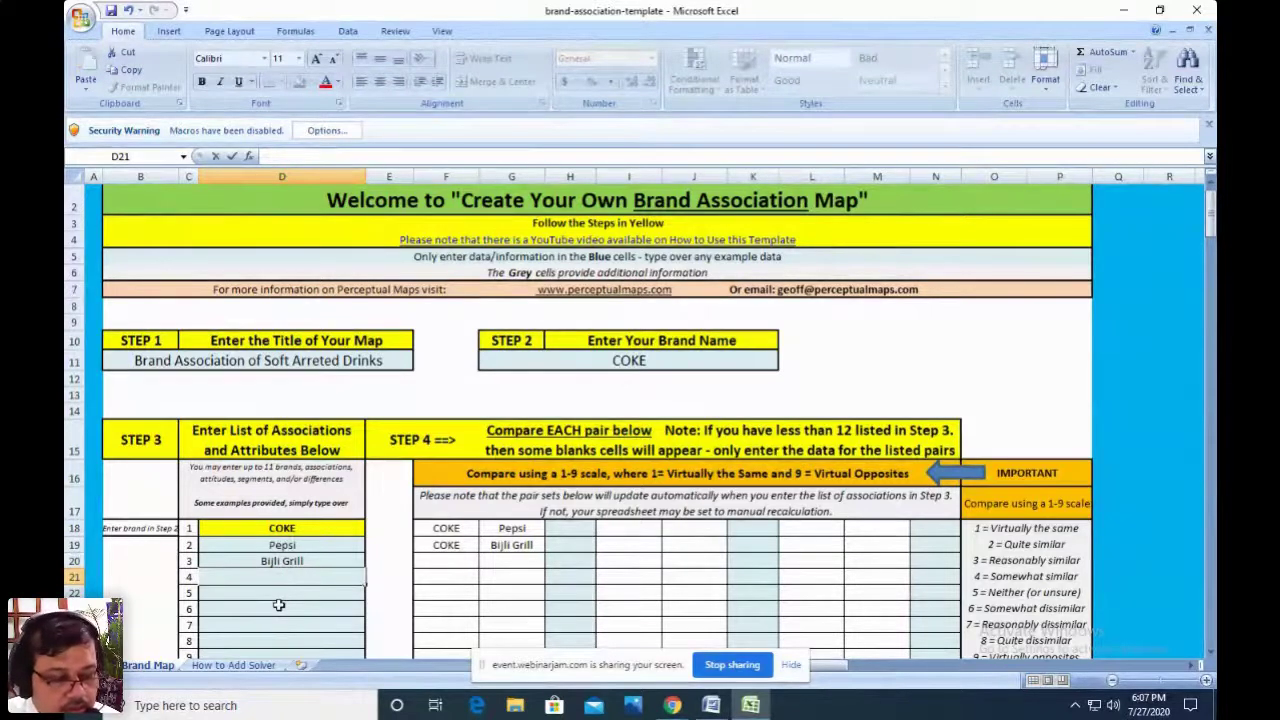
text(777)
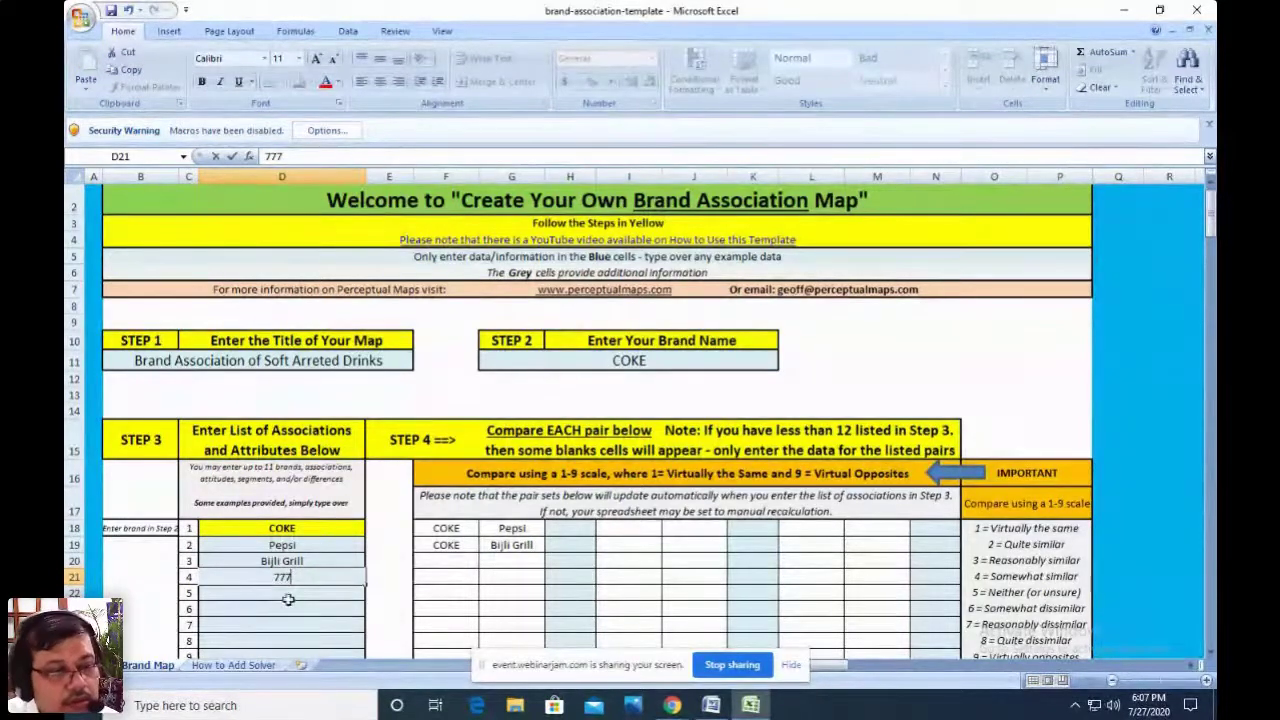
key(Return)
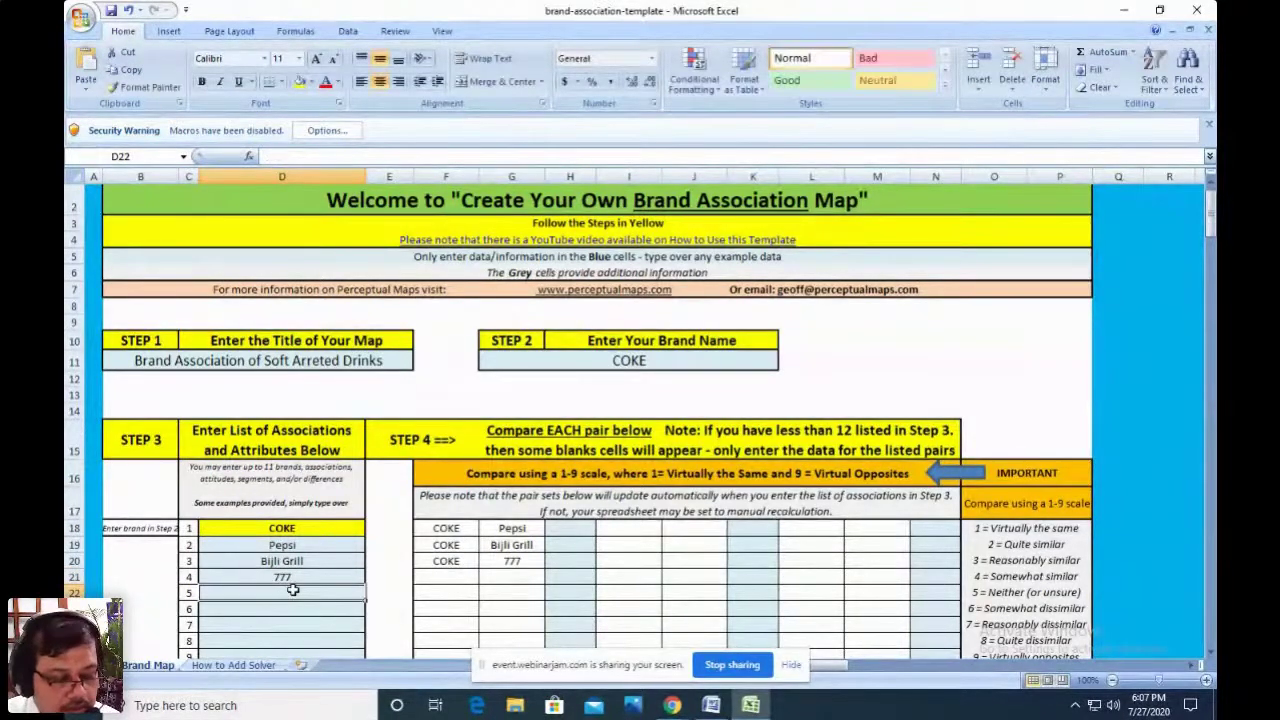
- Enter Frooti as the fifth entry in the list of associations
text(Froot)
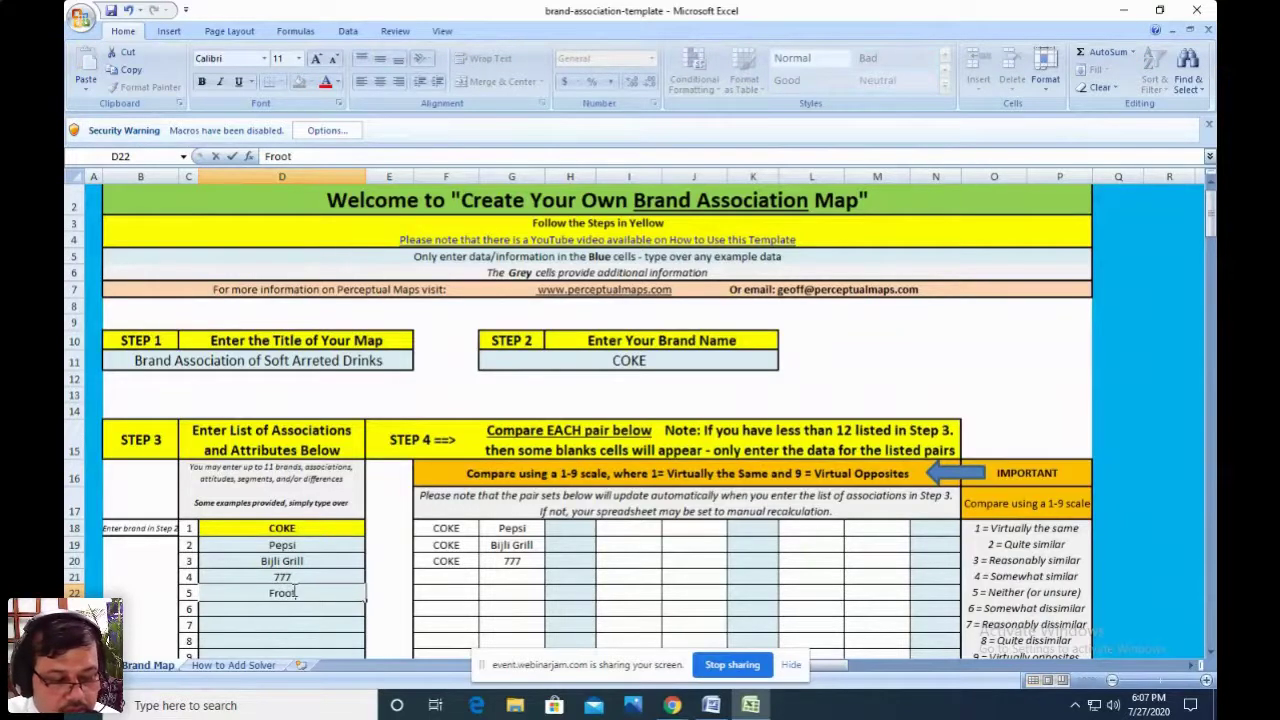
text(i)
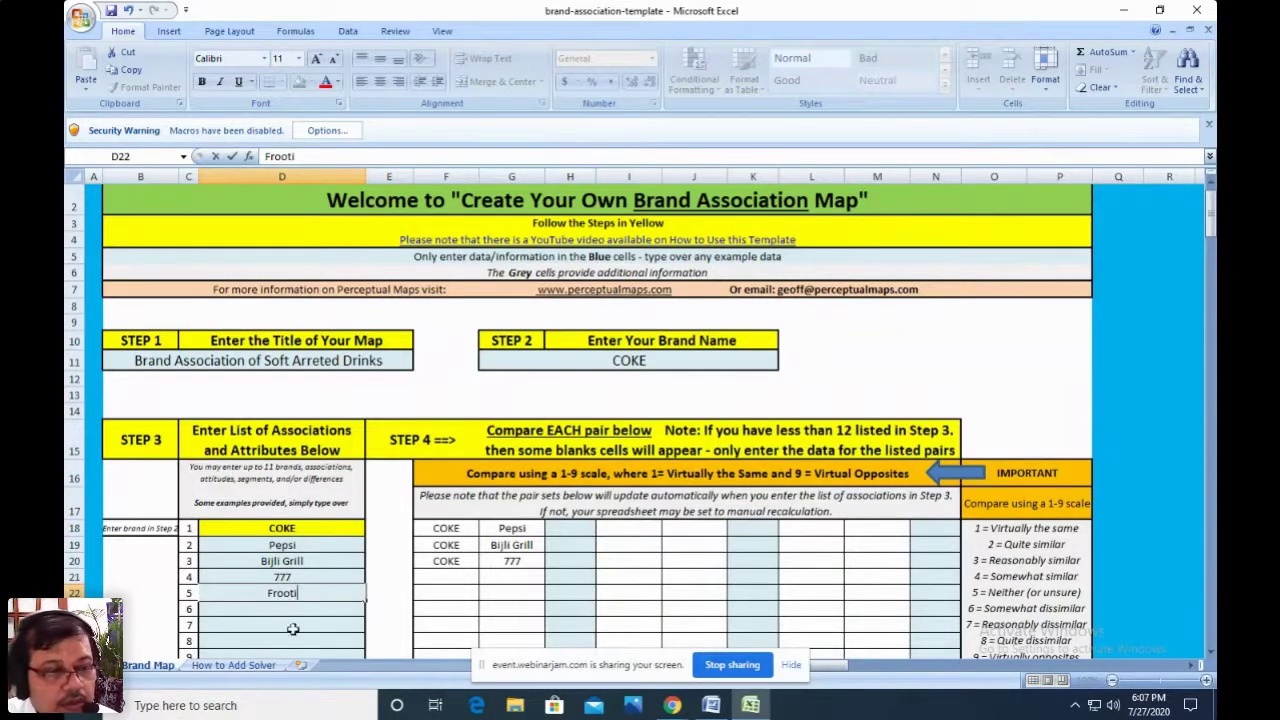
key(Return)
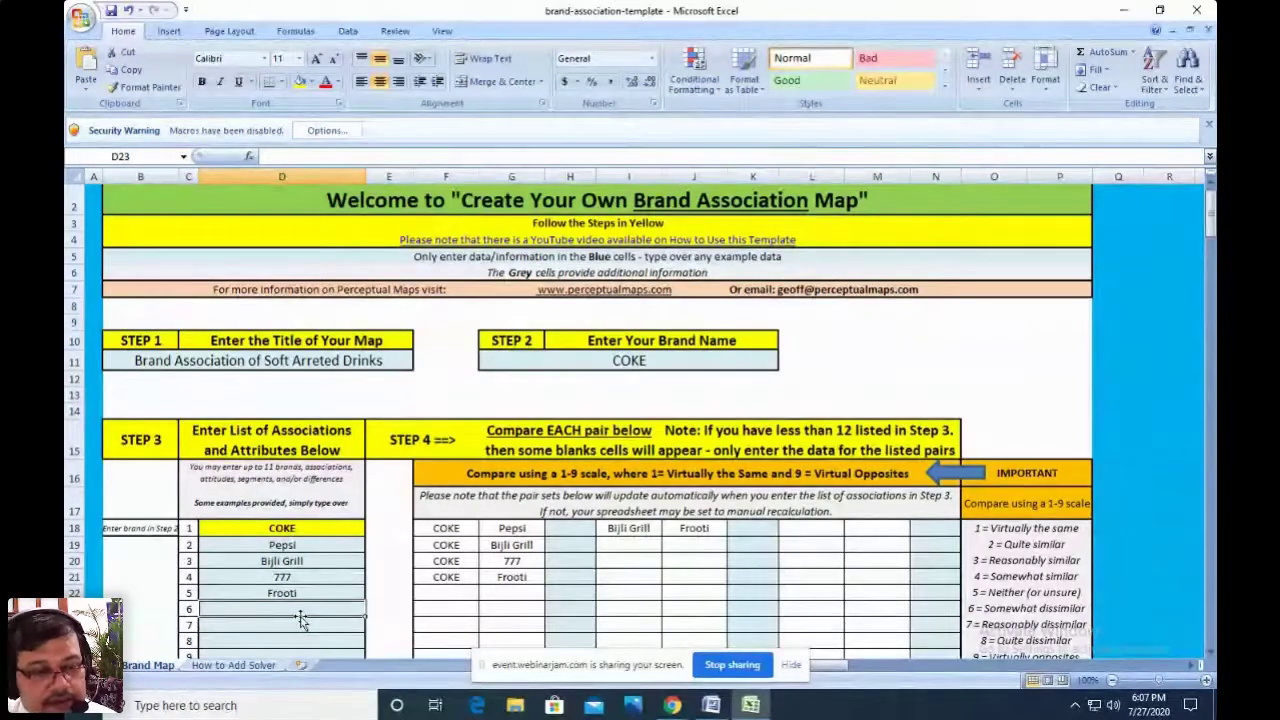
- Replace the fifth entry in the list of associations with ThumpUp
click(303, 593)
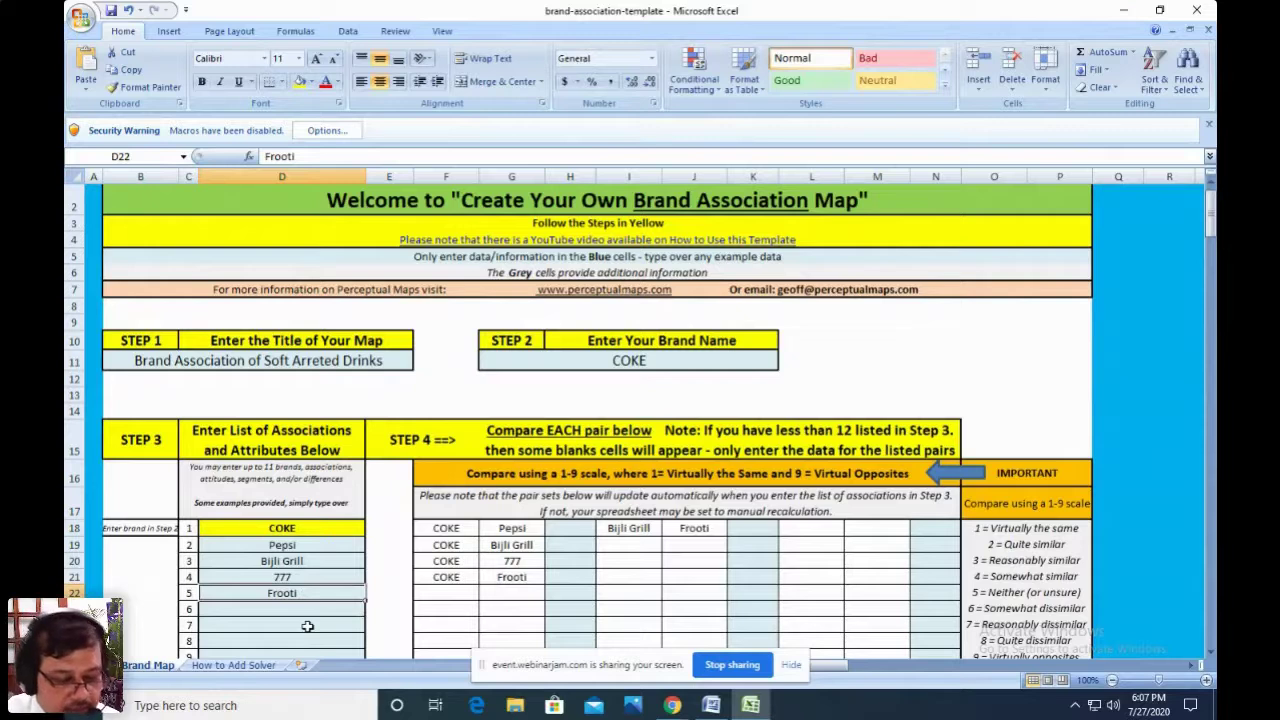
text(Th)
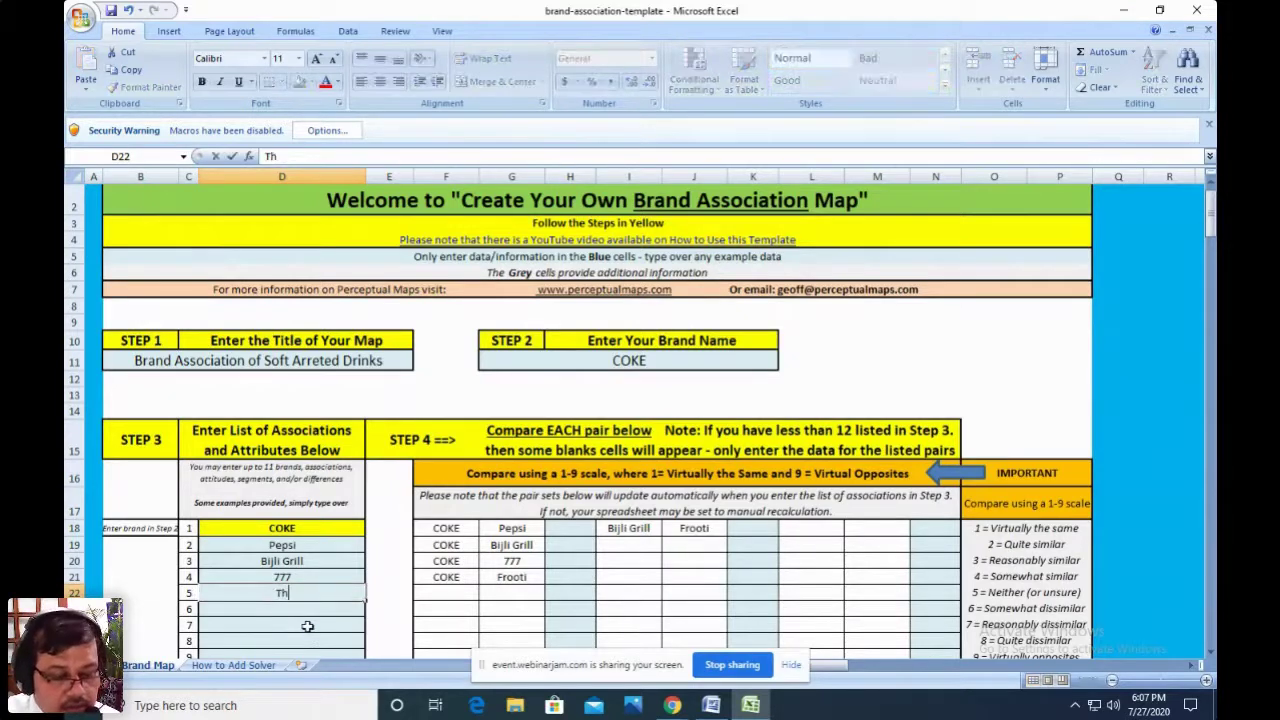
text(um)
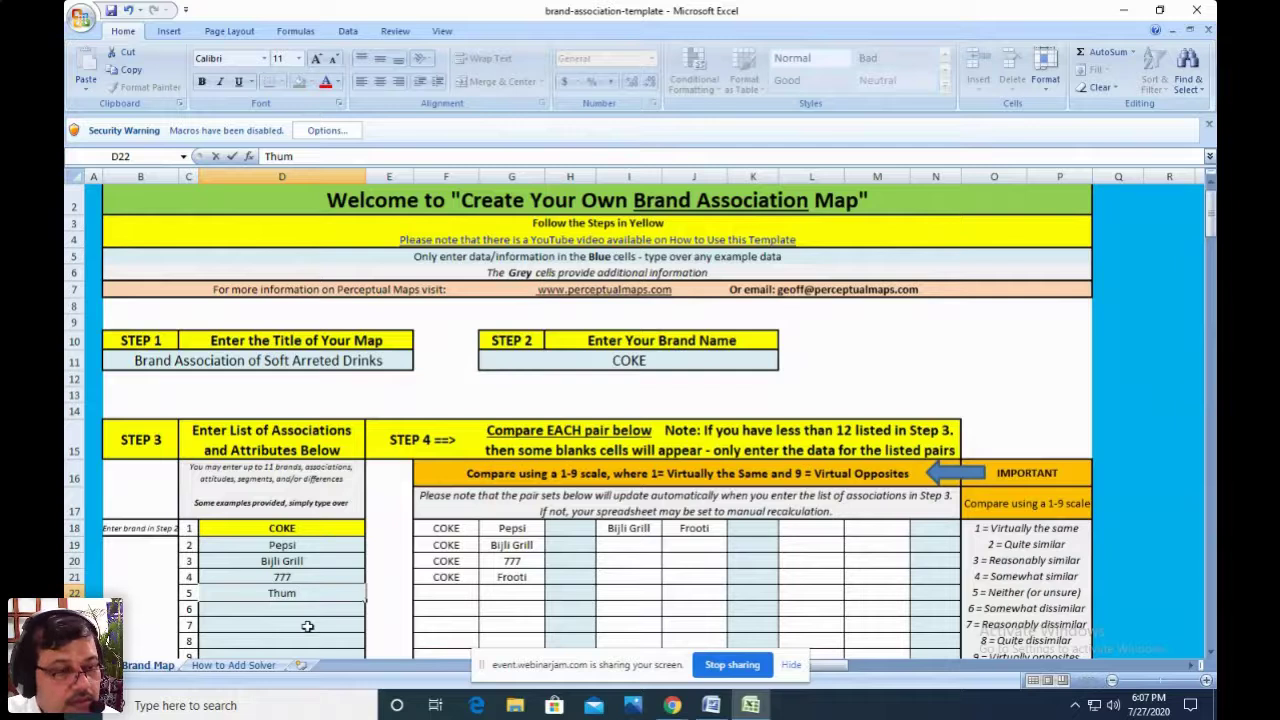
text(pU)
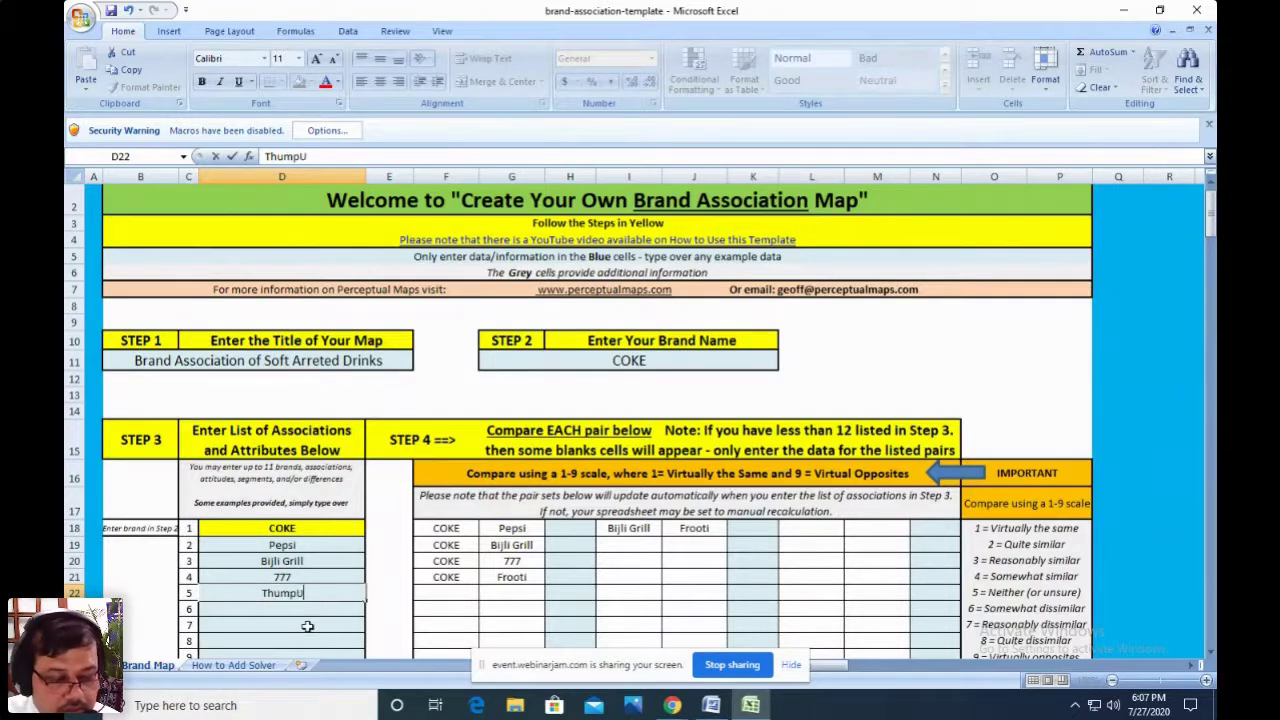
text(p)
key(Return)
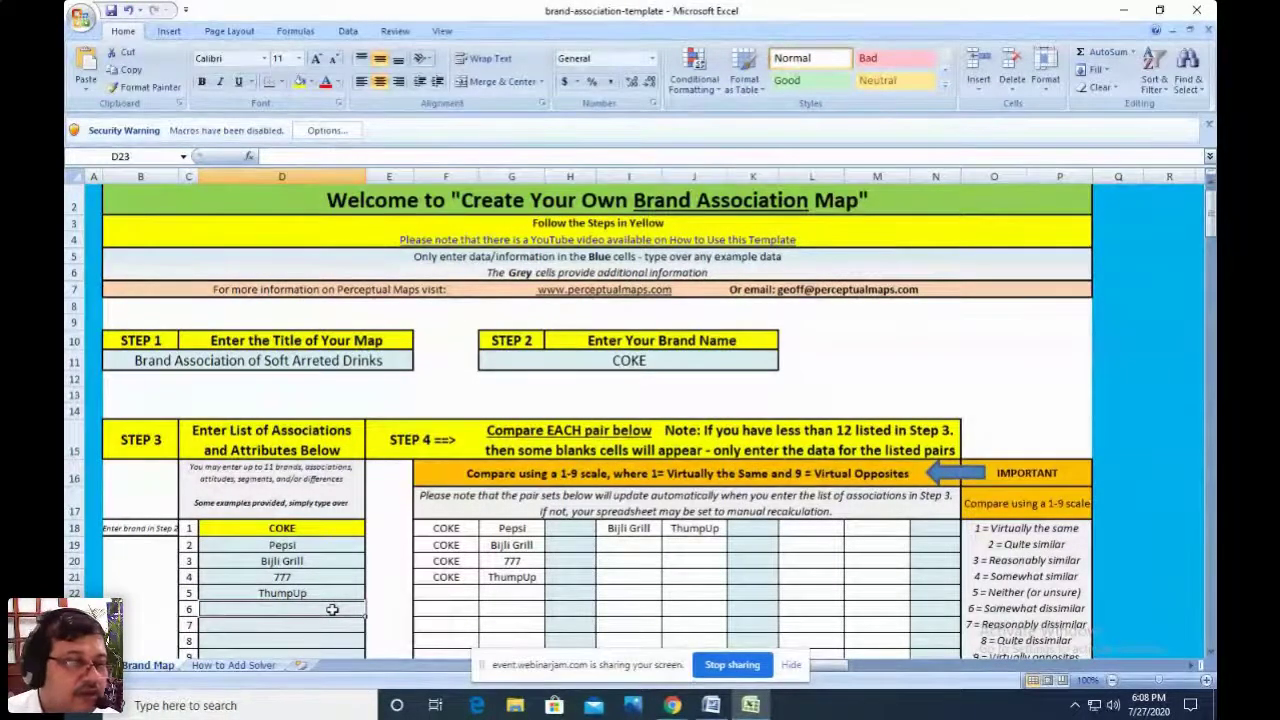
- Replace the fourth entry in the list of associations with 7up
click(320, 577)
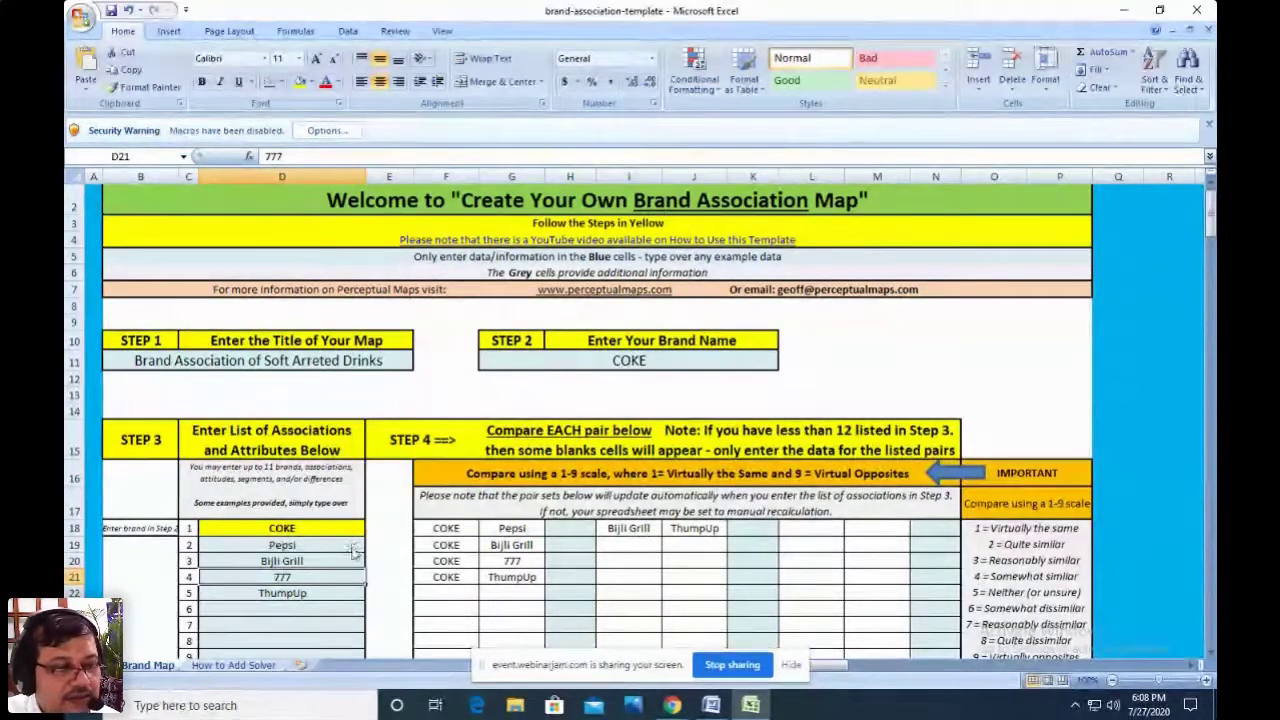
key(BackSpace)
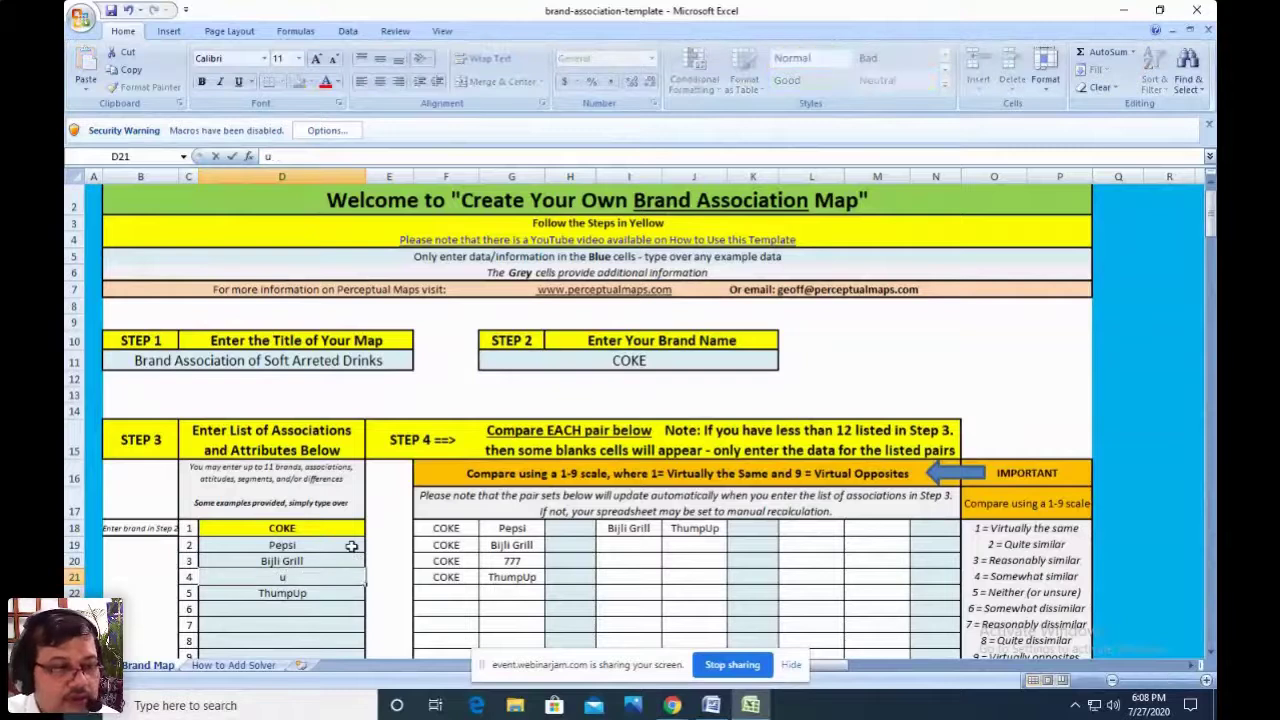
text(7)
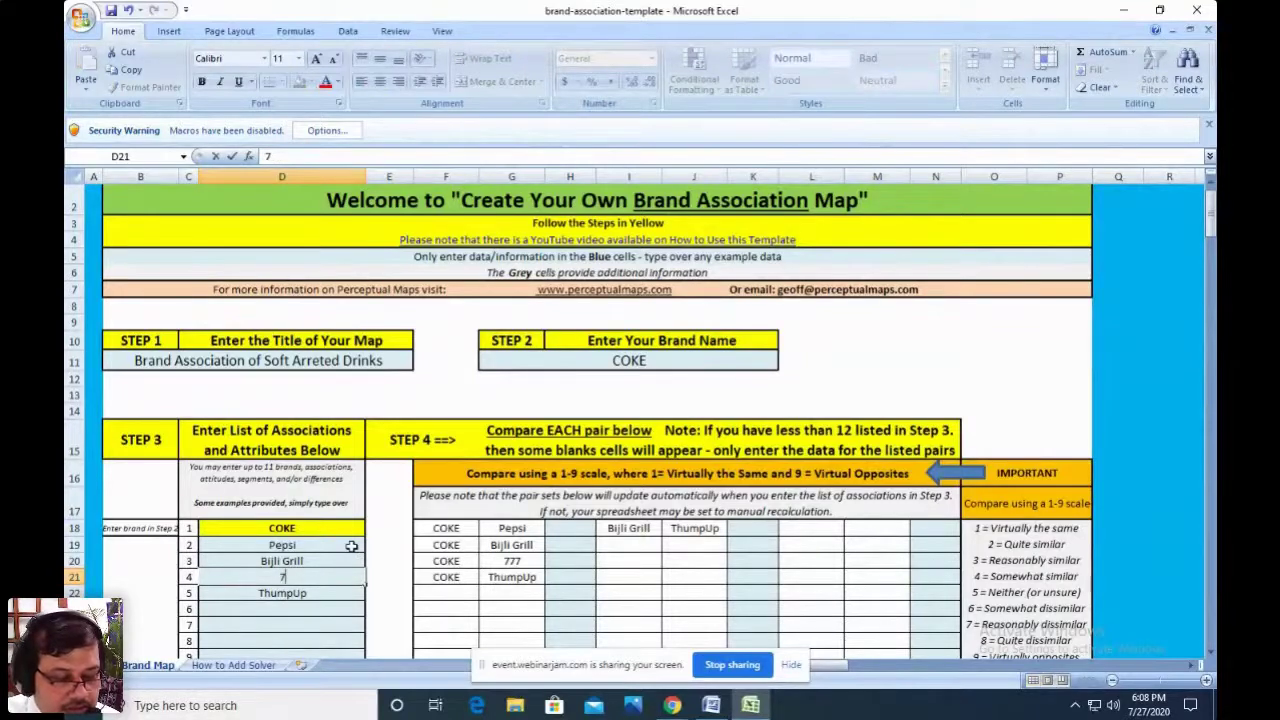
text(up)
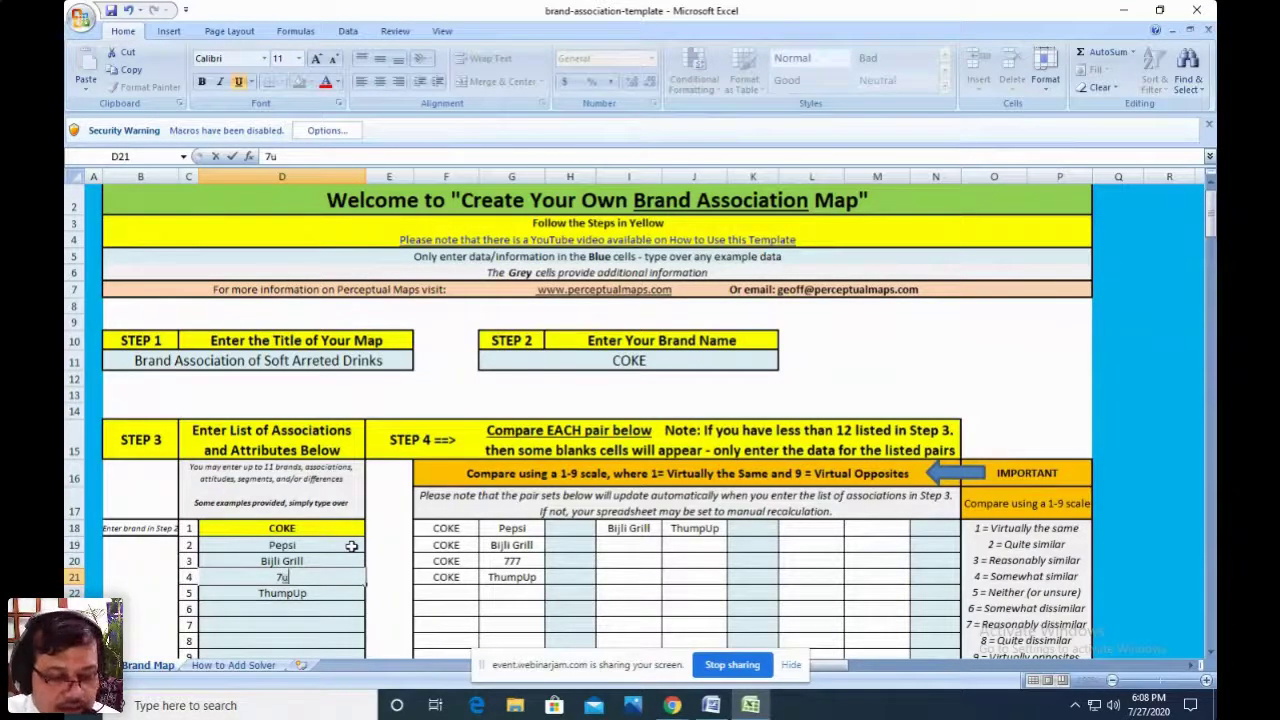
- Enter limca, sprite and mirinda as the sixth, seventh and eighth entries in the list of associations
click(312, 607)
text(limca)
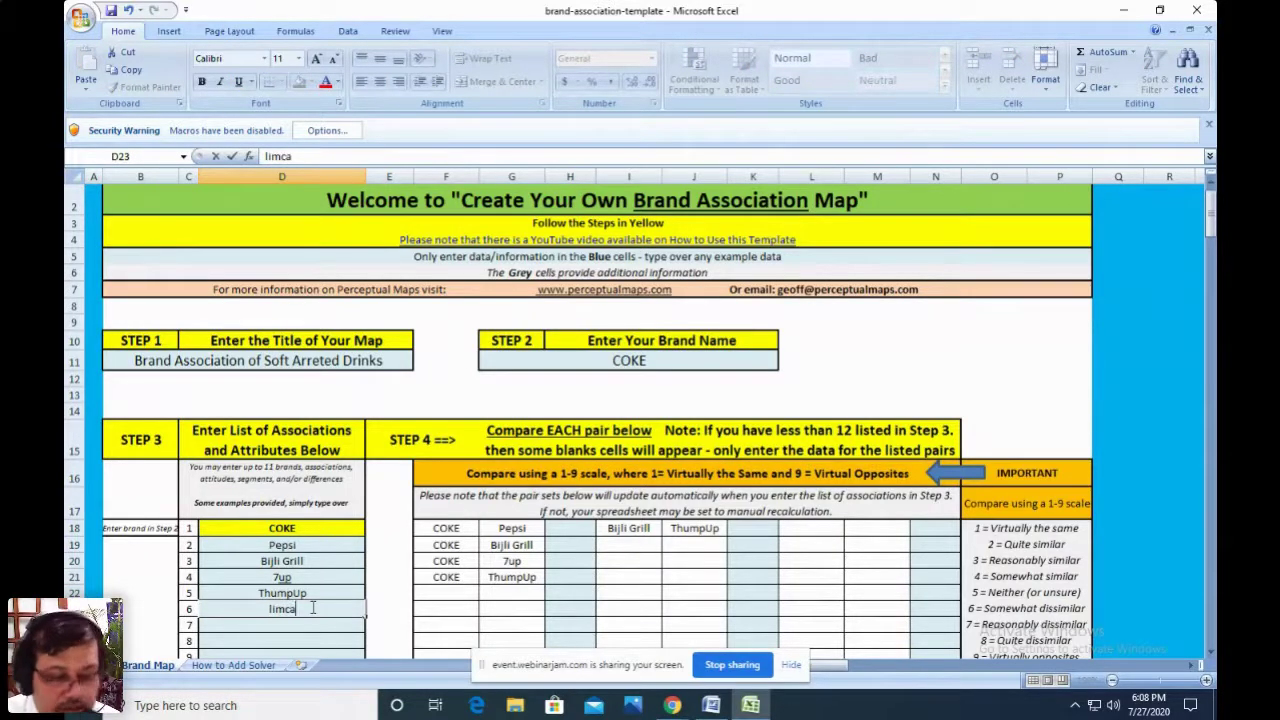
key(Return)
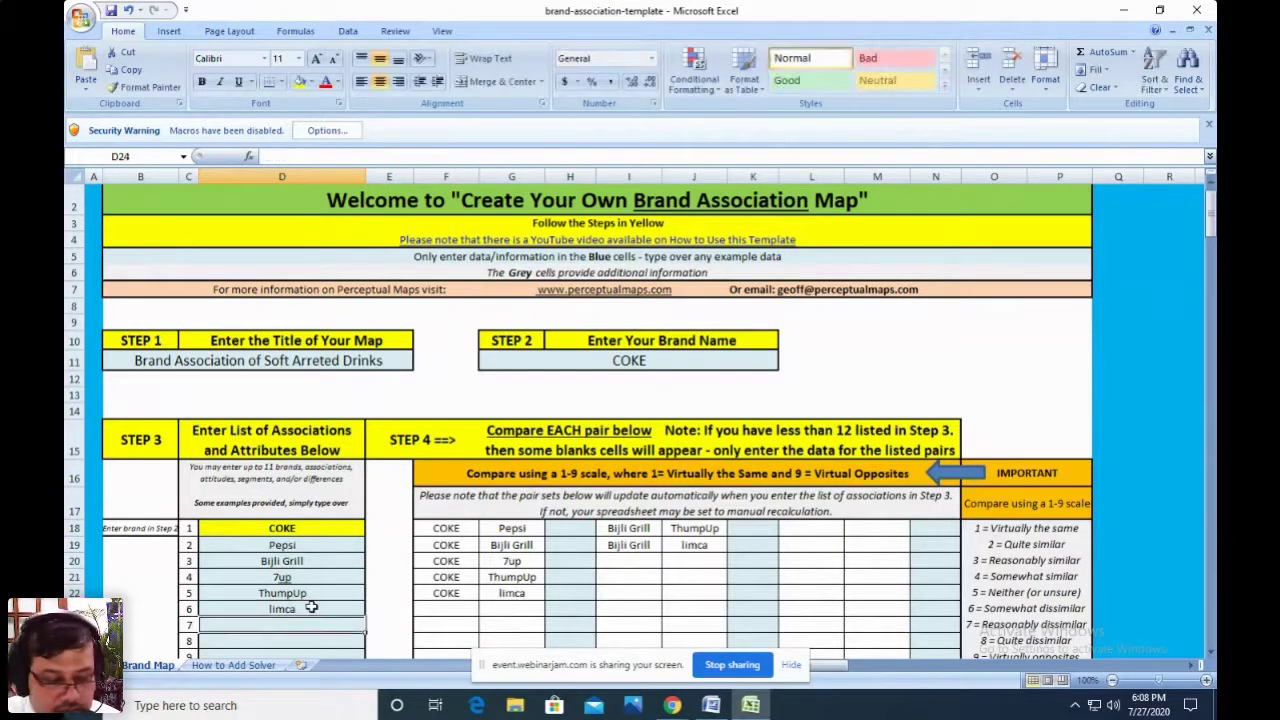
text(sprite)
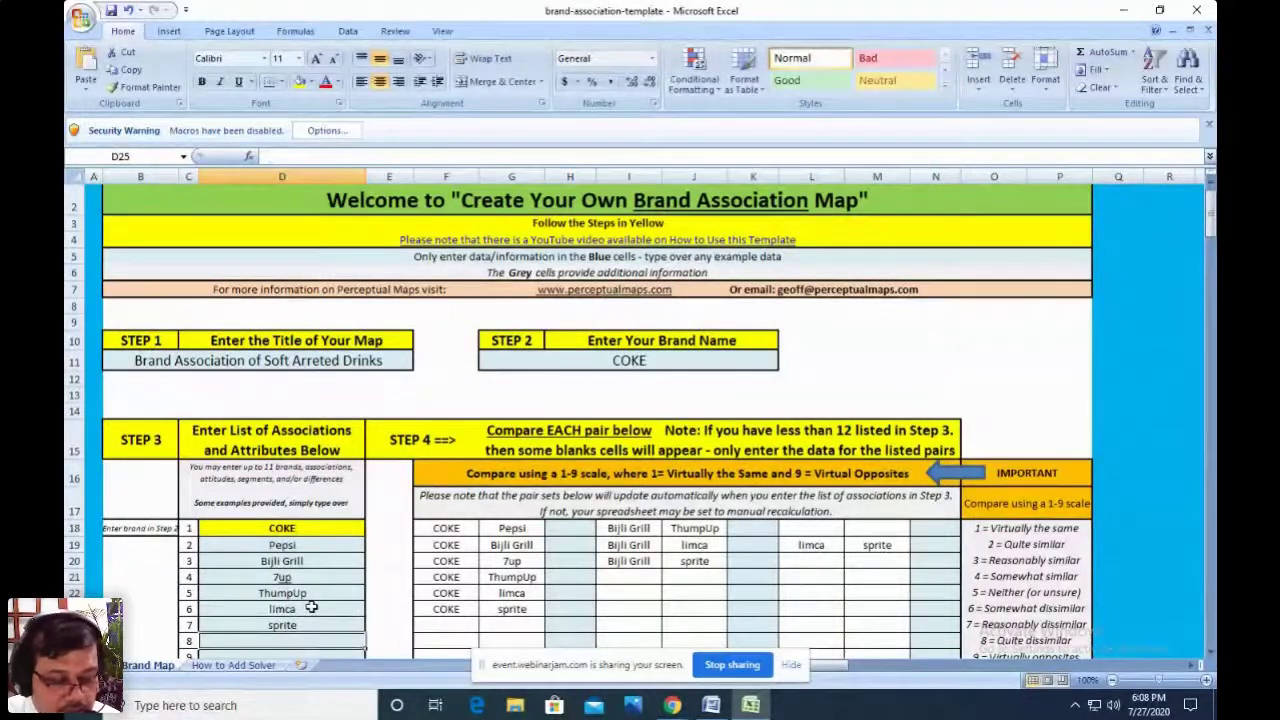
text(mirinda)
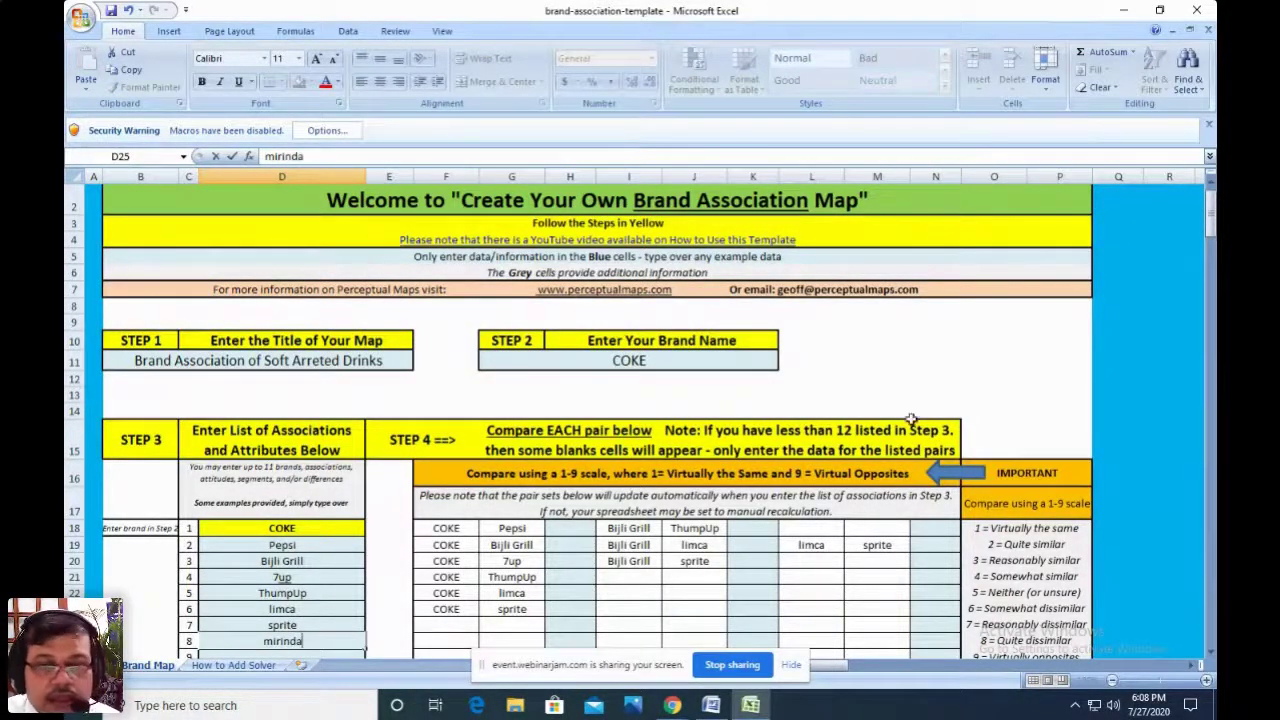
- Enter fanta and pran as the ninth and tenth entries in the list of associations
drag(1211, 220, 1212, 236)
click(312, 490)
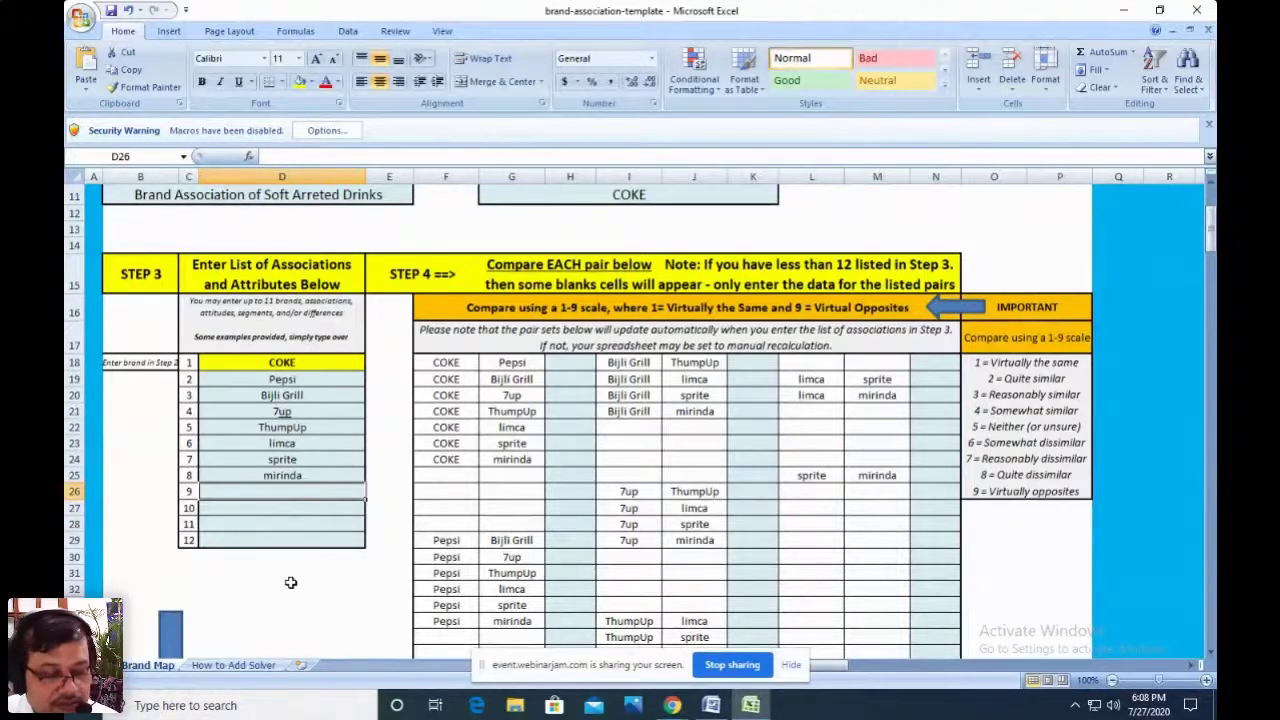
text(fanta)
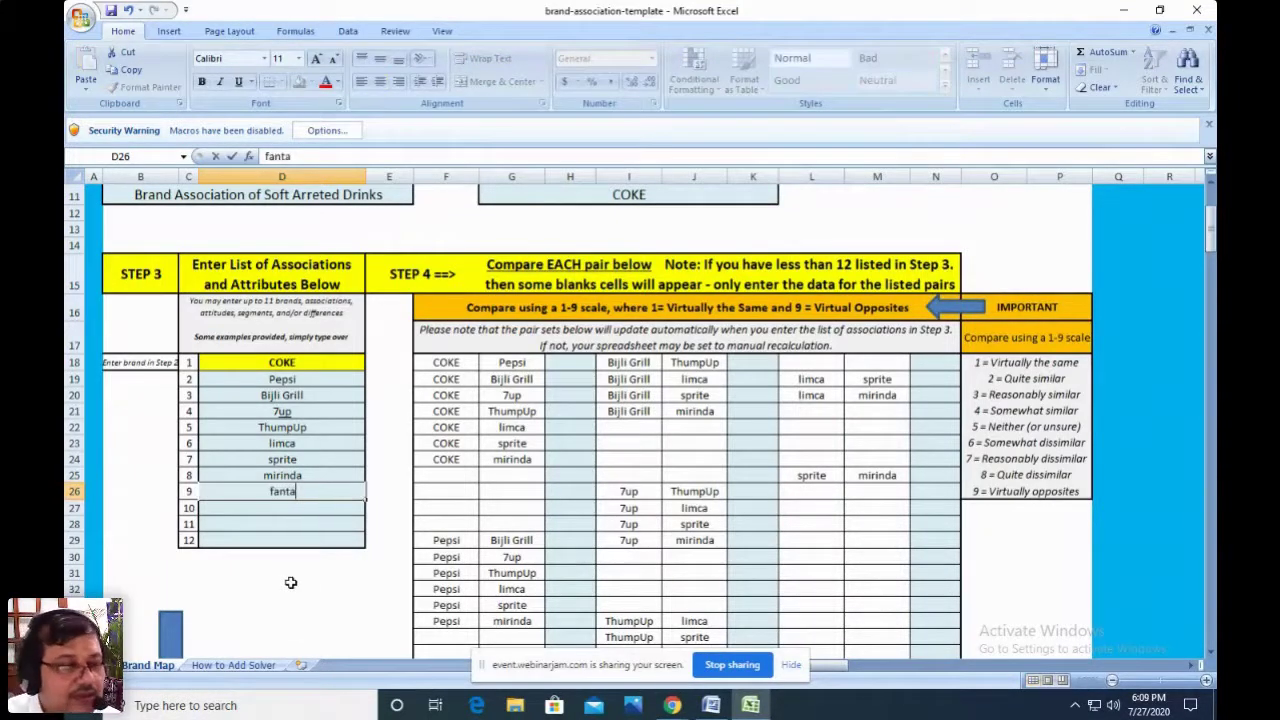
key(Return)
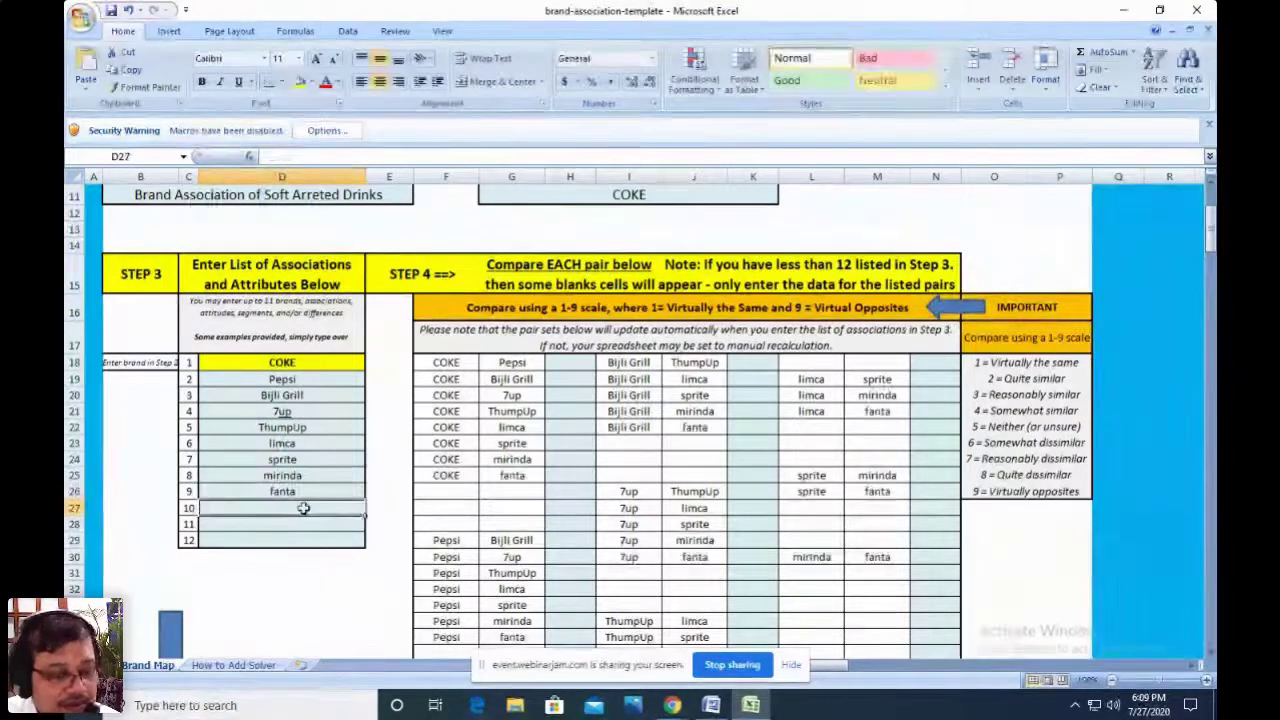
text(pran)
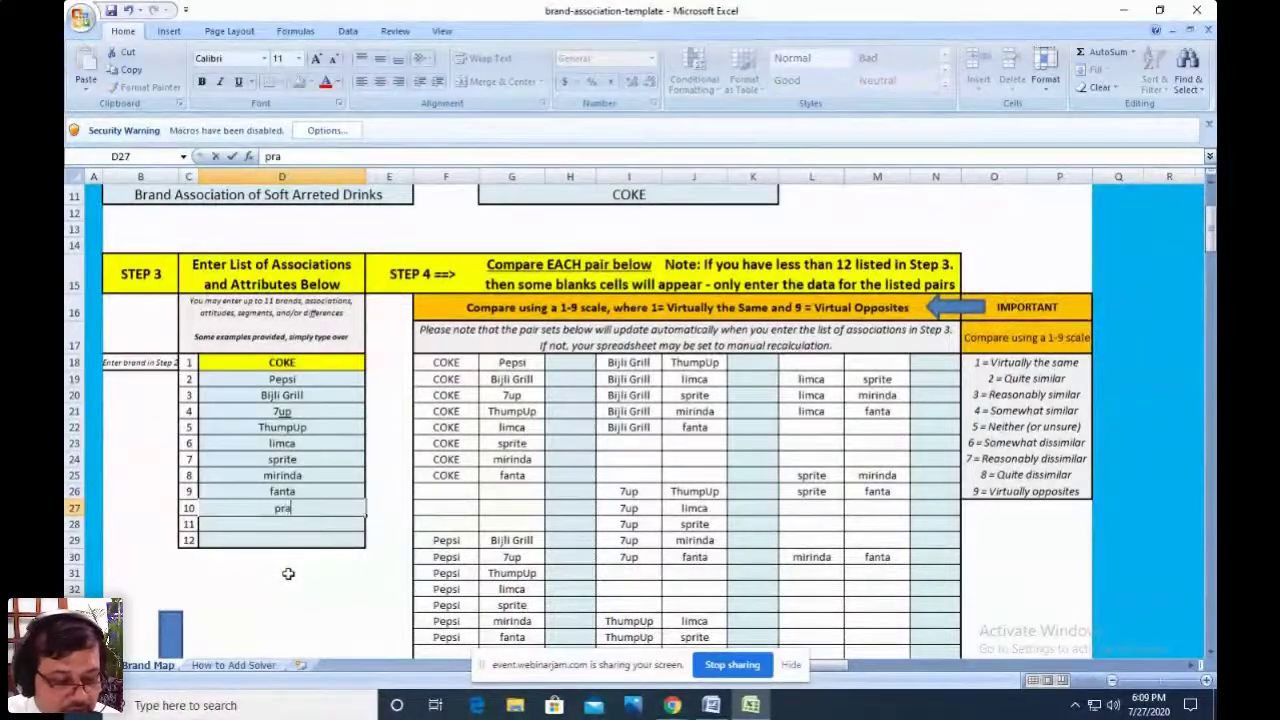
- Enter aror lemon as the eleventh entry in the list of associations
click(298, 525)
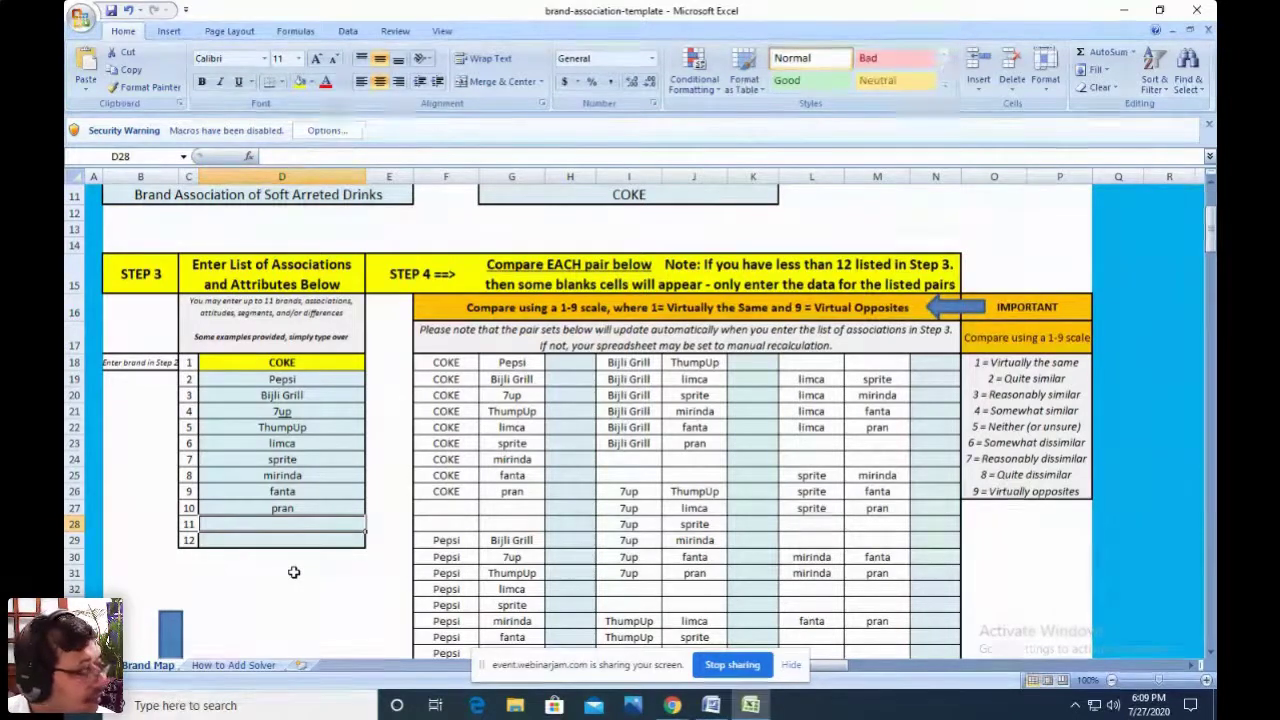
text(arora)
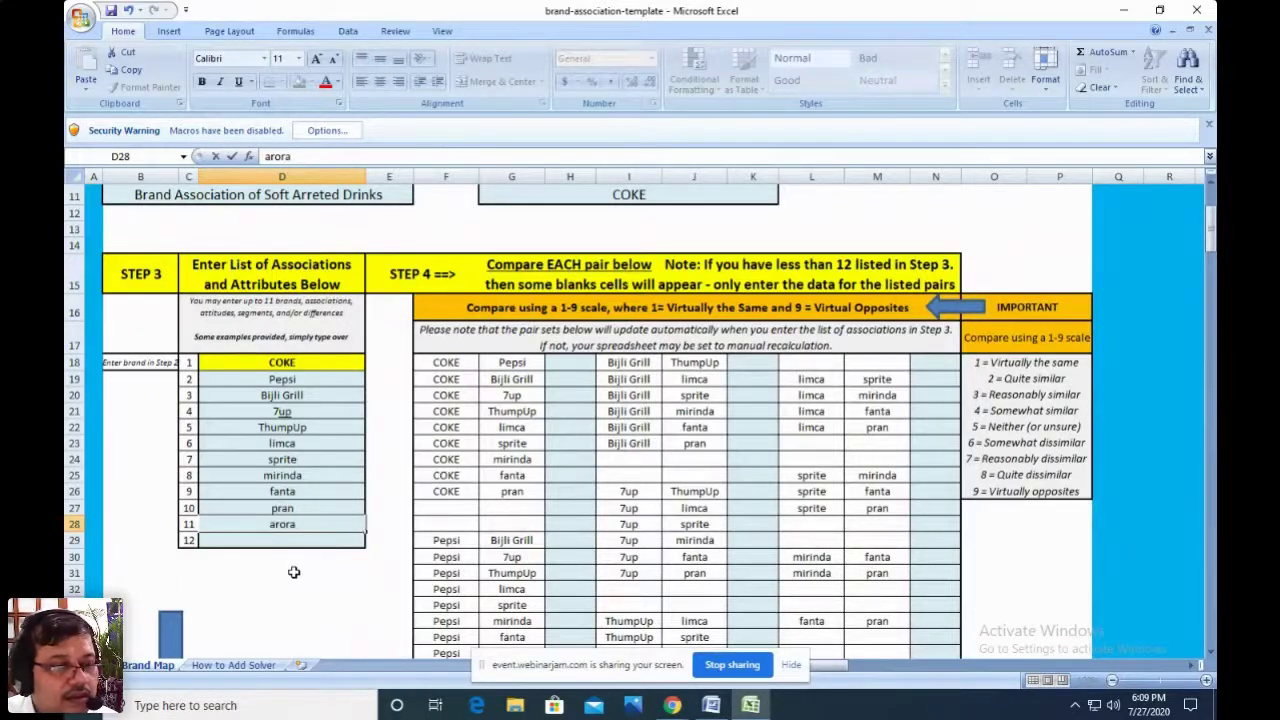
key(BackSpace)
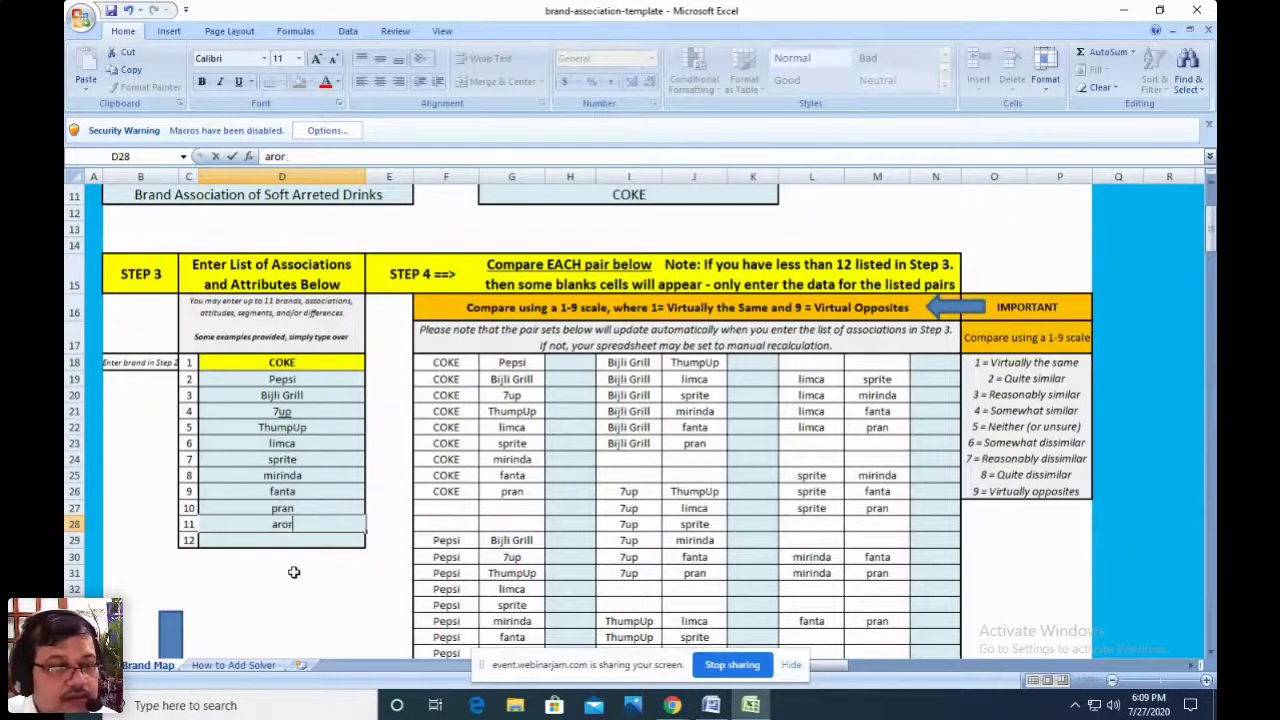
text(lemon)
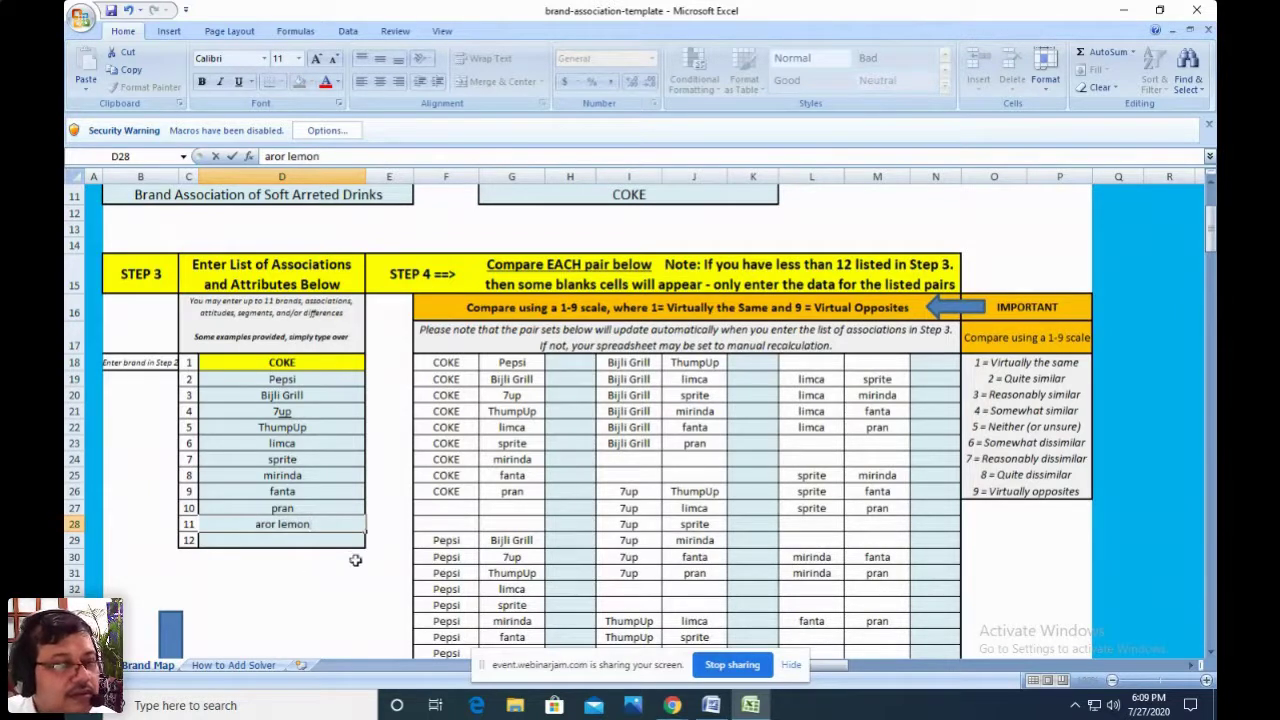
- Enter Soda as the twelfth entry in the list of associations
click(328, 542)
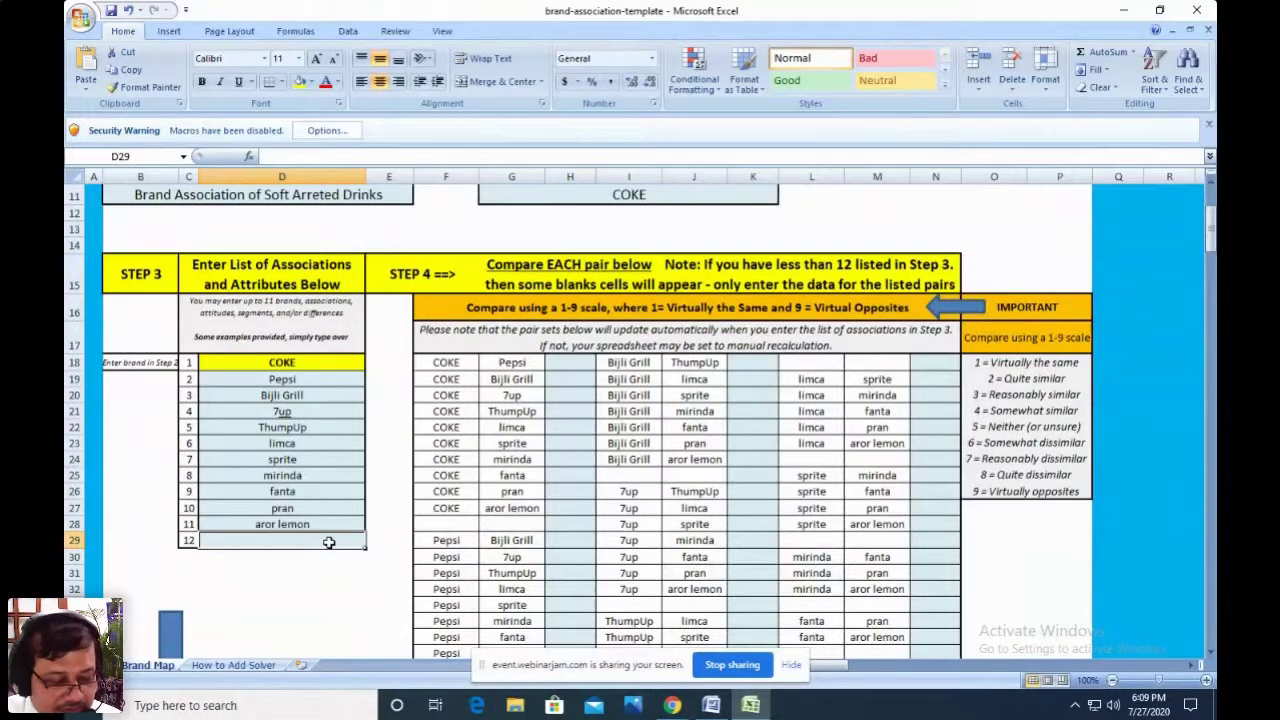
text(Soda)
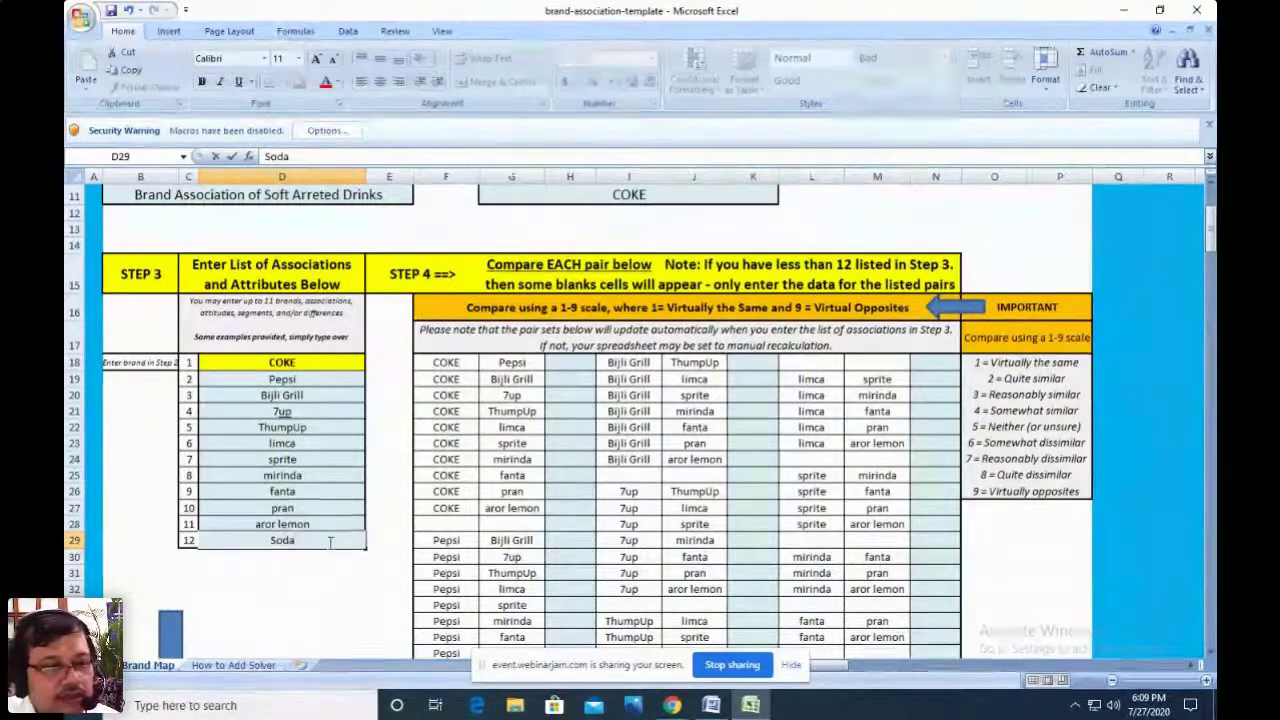
click(284, 573)
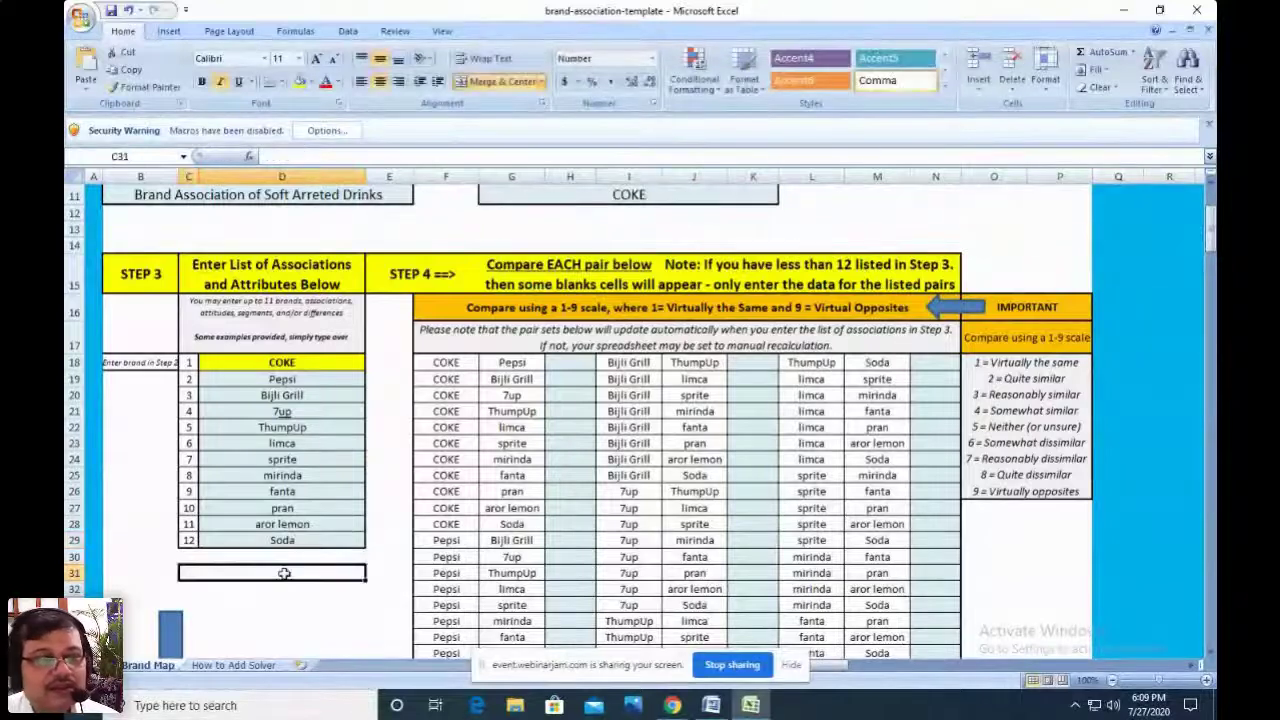
- Replace the eleventh entry in the list of associations with Appy Fitz
click(298, 526)
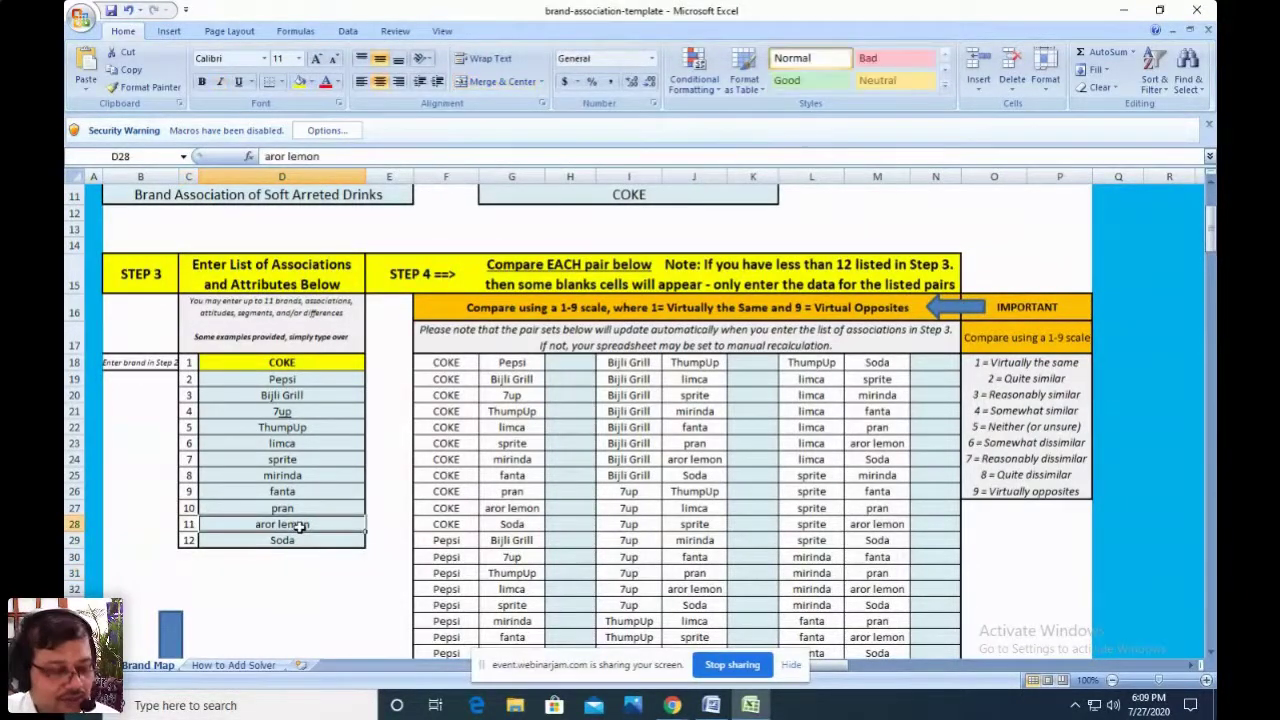
text(Appy)
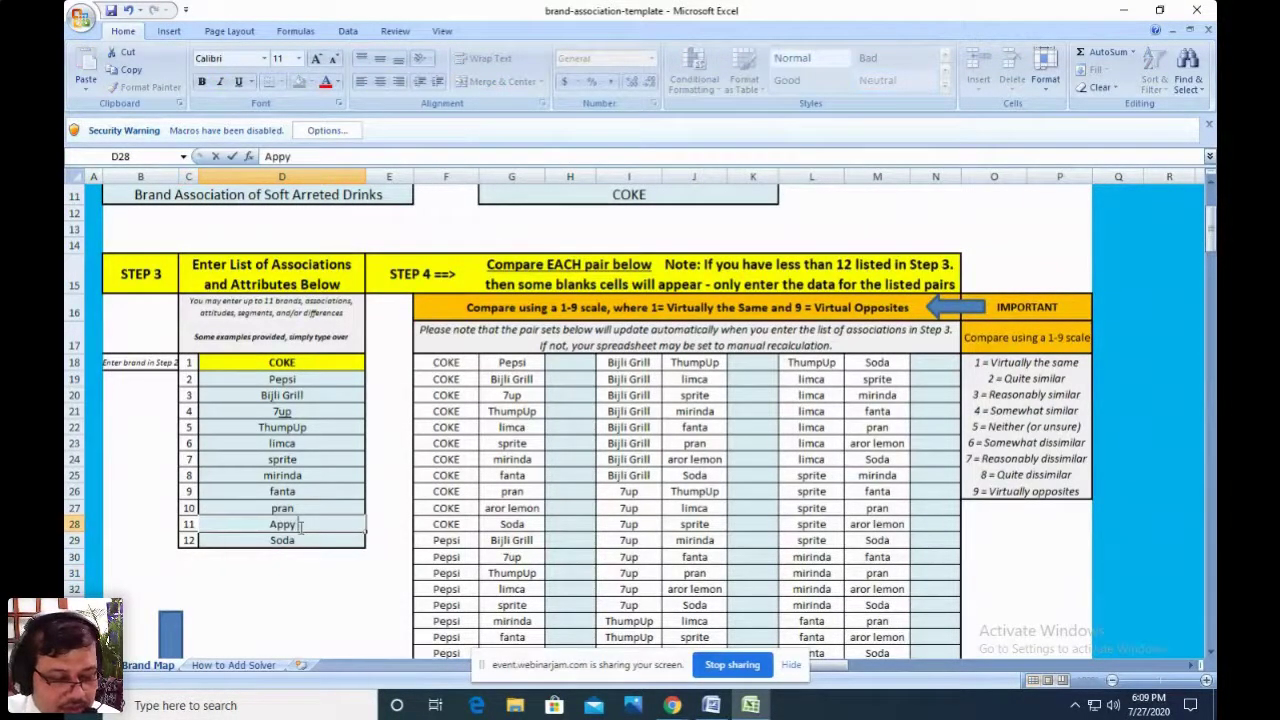
text( Fitz)
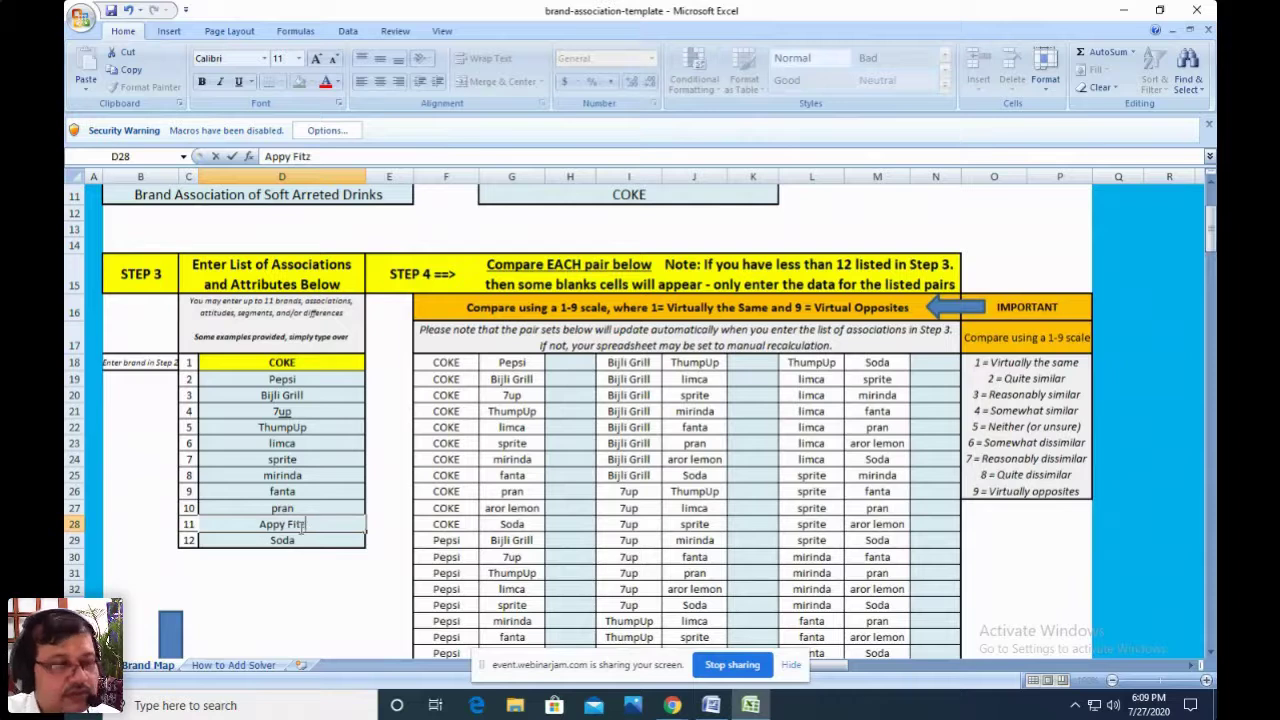
click(310, 590)
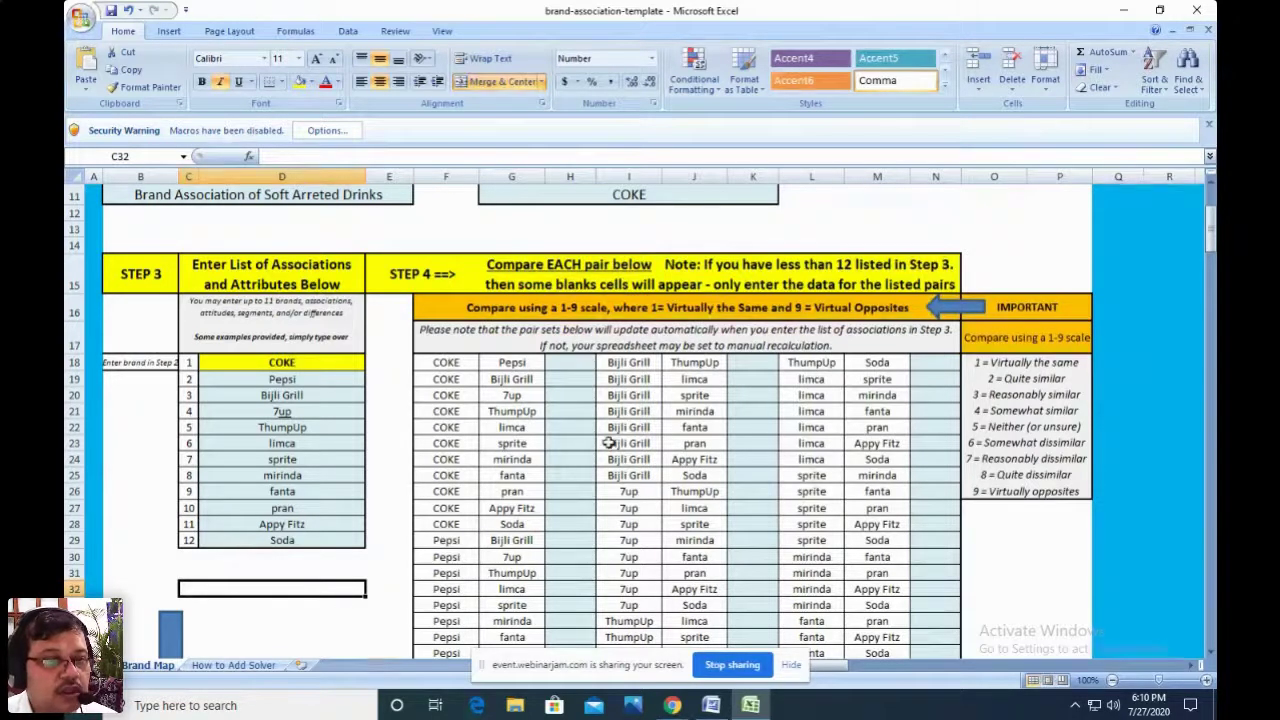
- Score the first three COKE comparison pairs: 7 for Pepsi, 6 for Bijli Grill and 8 for 7up
click(569, 363)
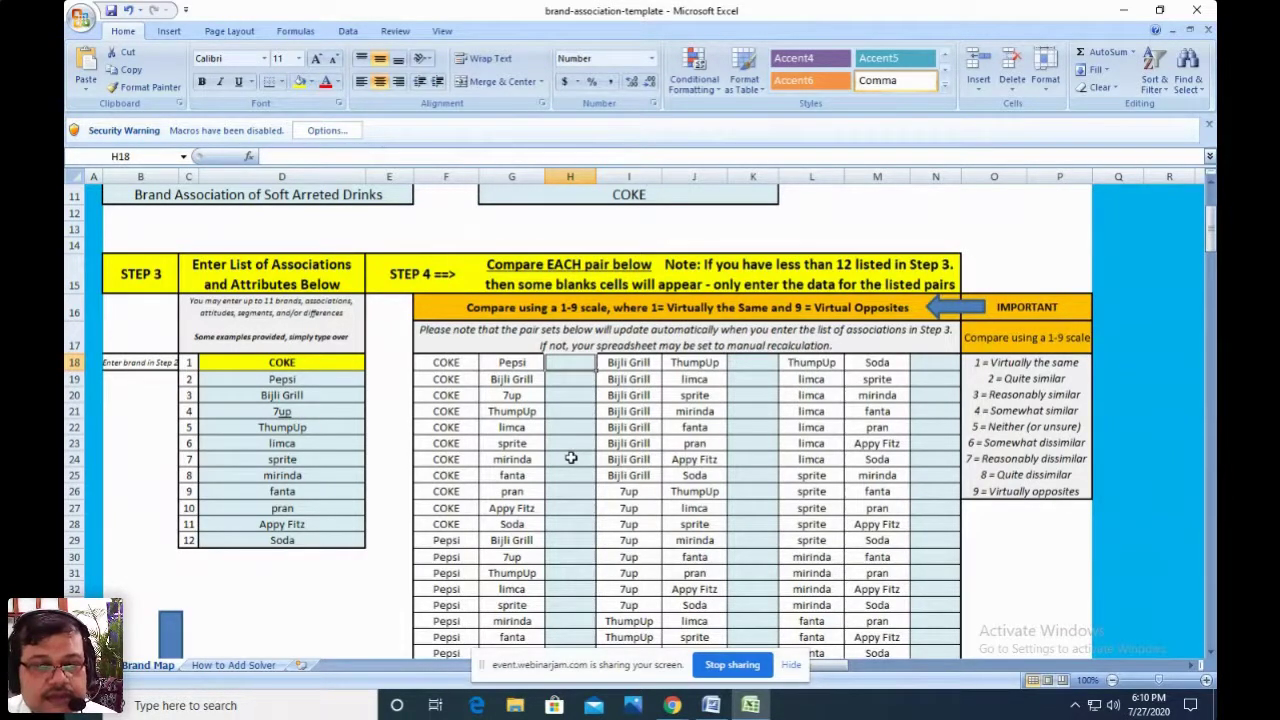
text(7)
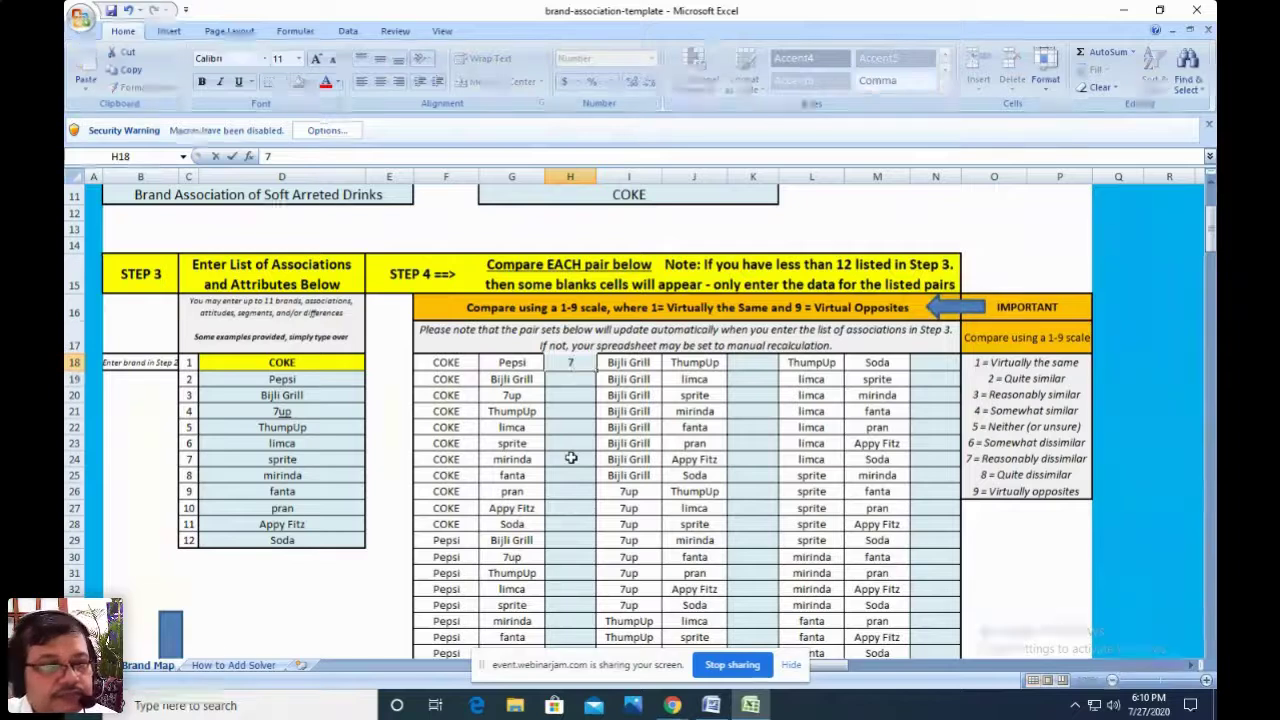
key(Return)
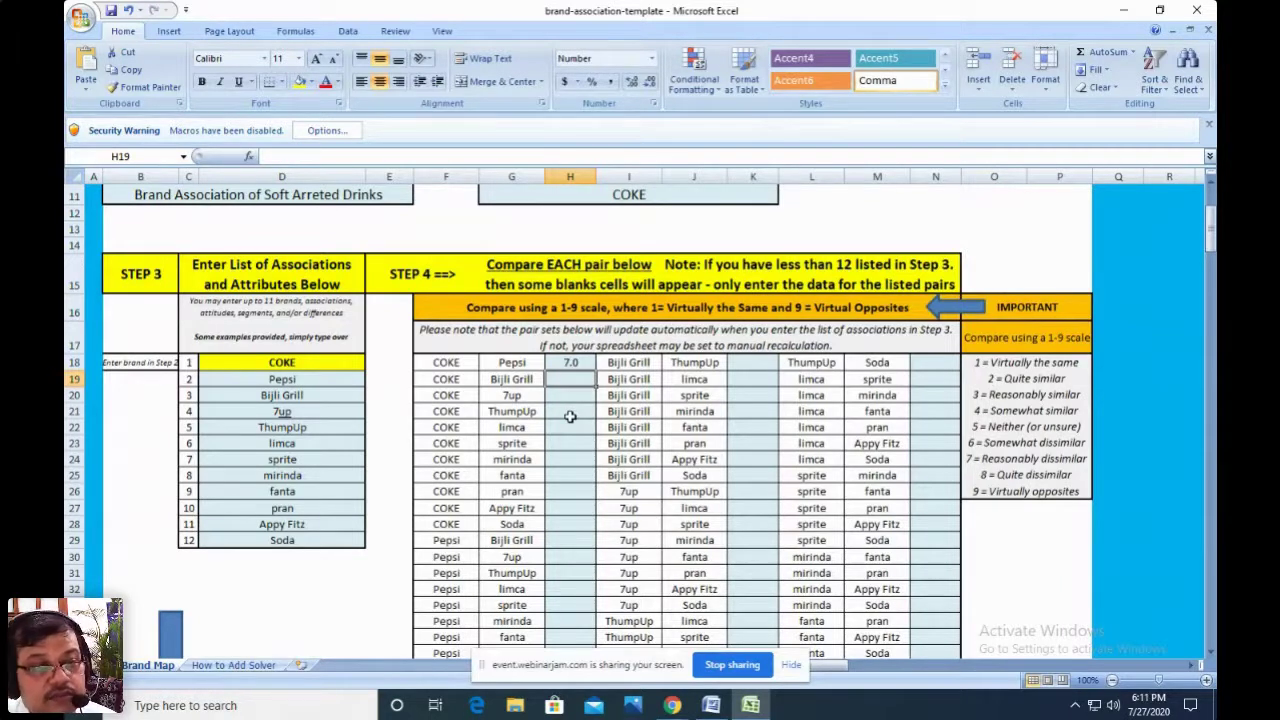
text(6)
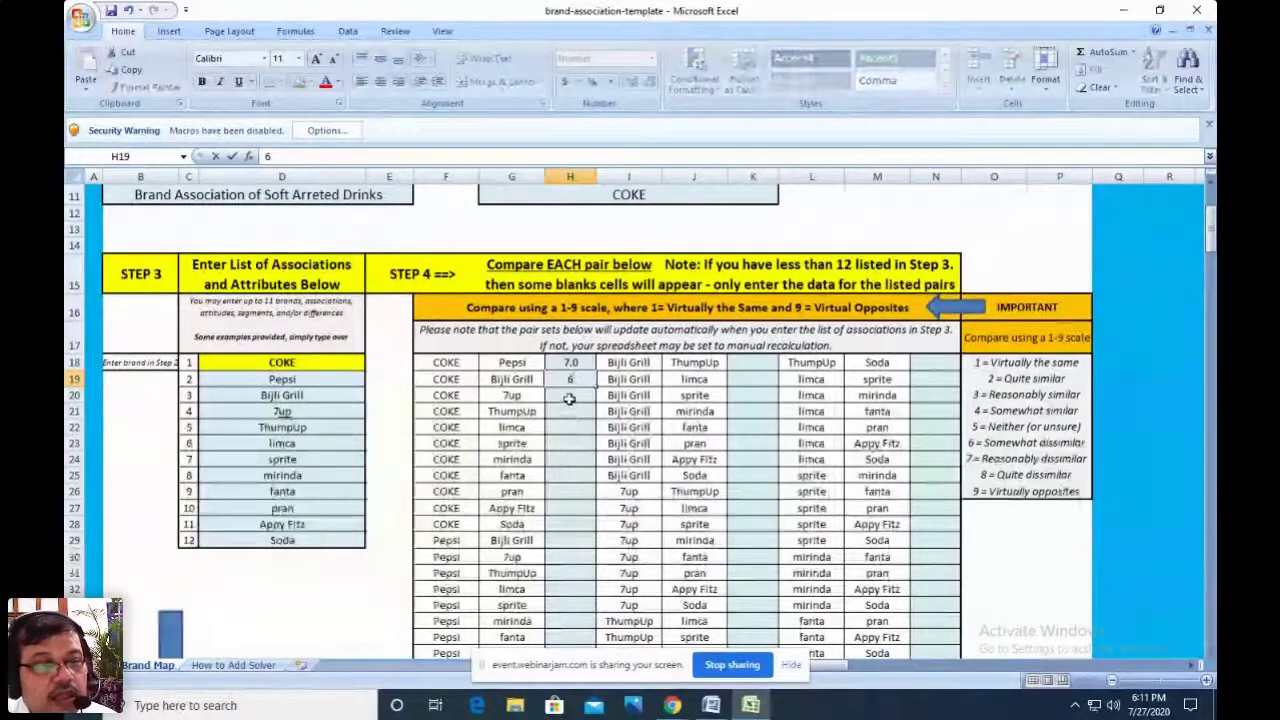
key(Return)
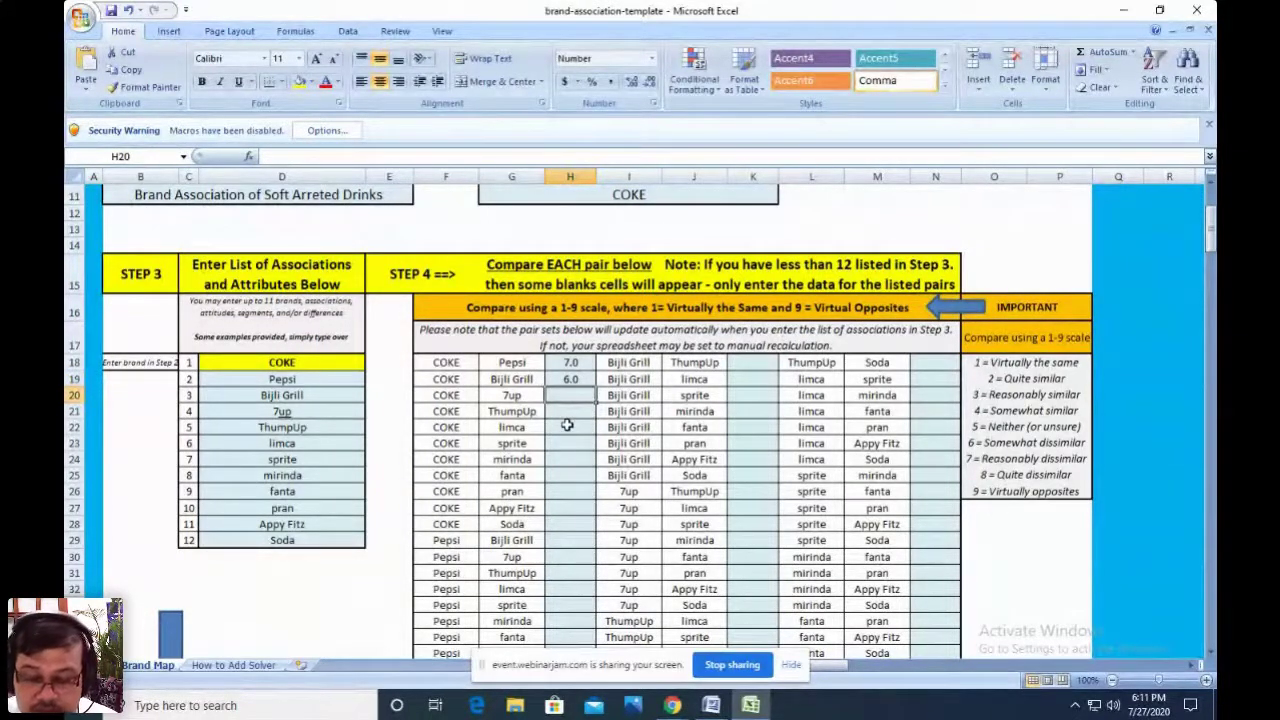
text(8)
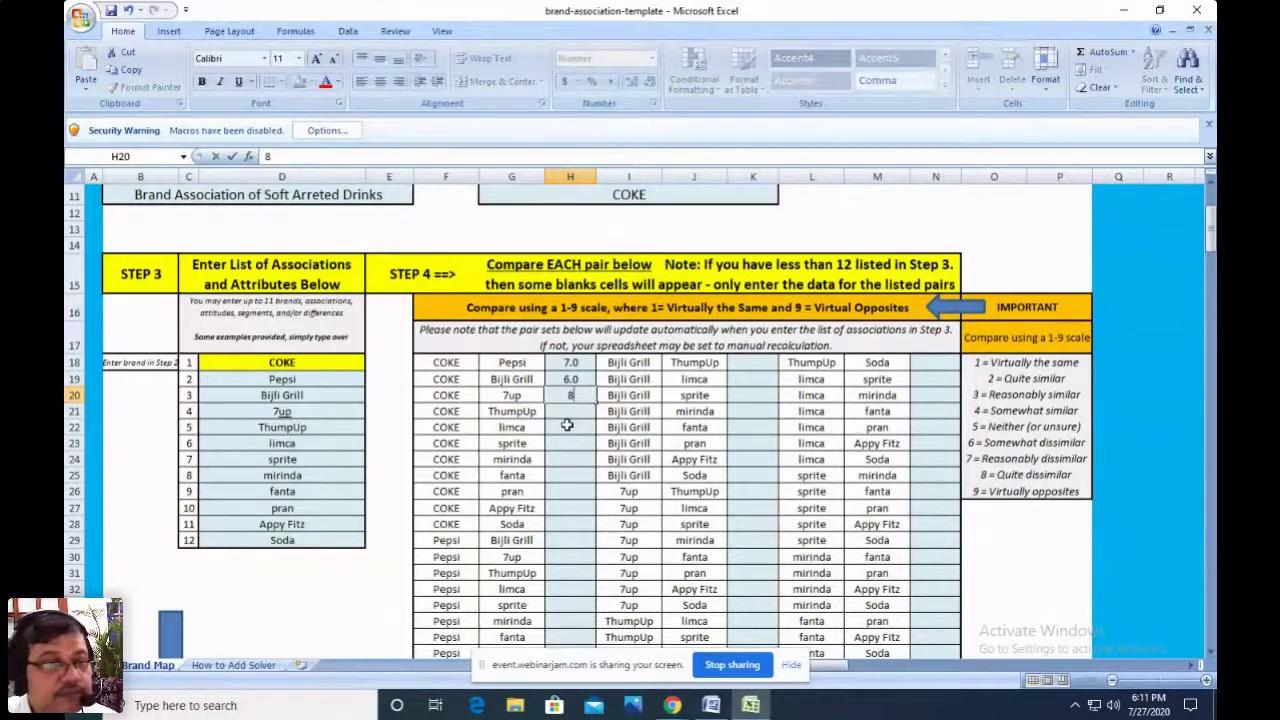
key(Return)
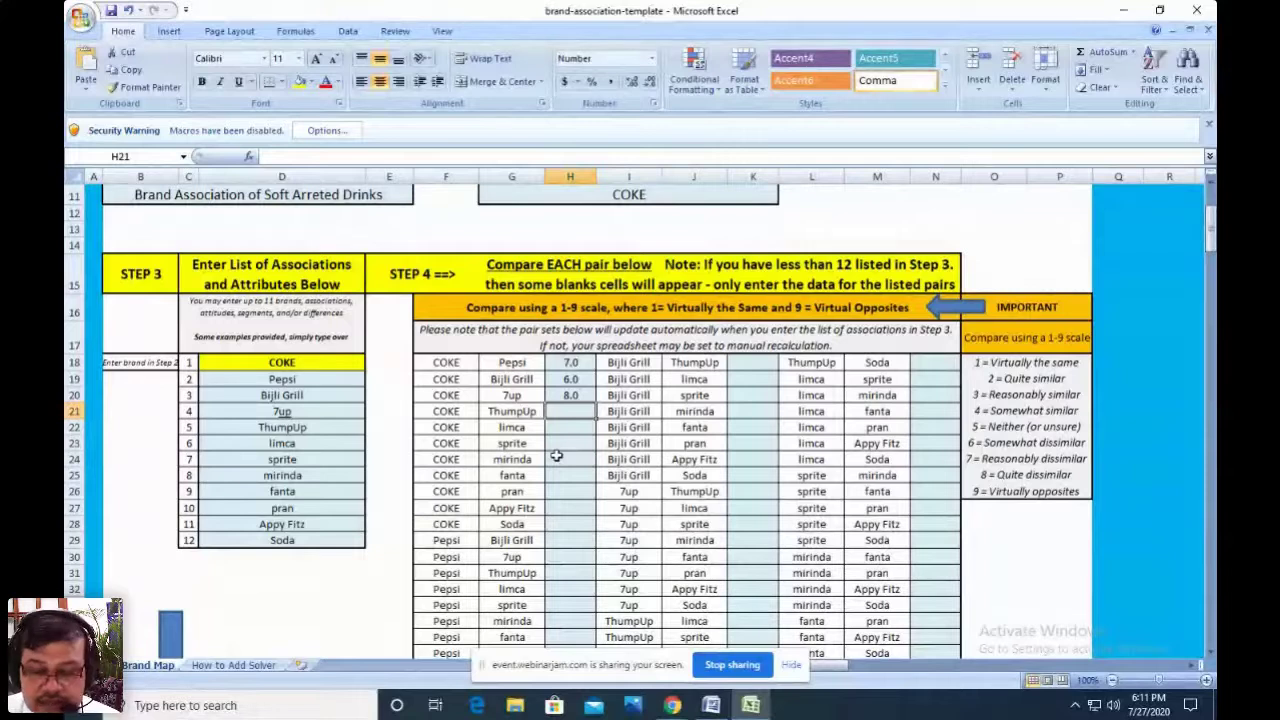
- Score the next COKE comparison pairs: 2 for ThumpUp, 3 for limca, 4 for sprite and 5 for mirinda
text(2)
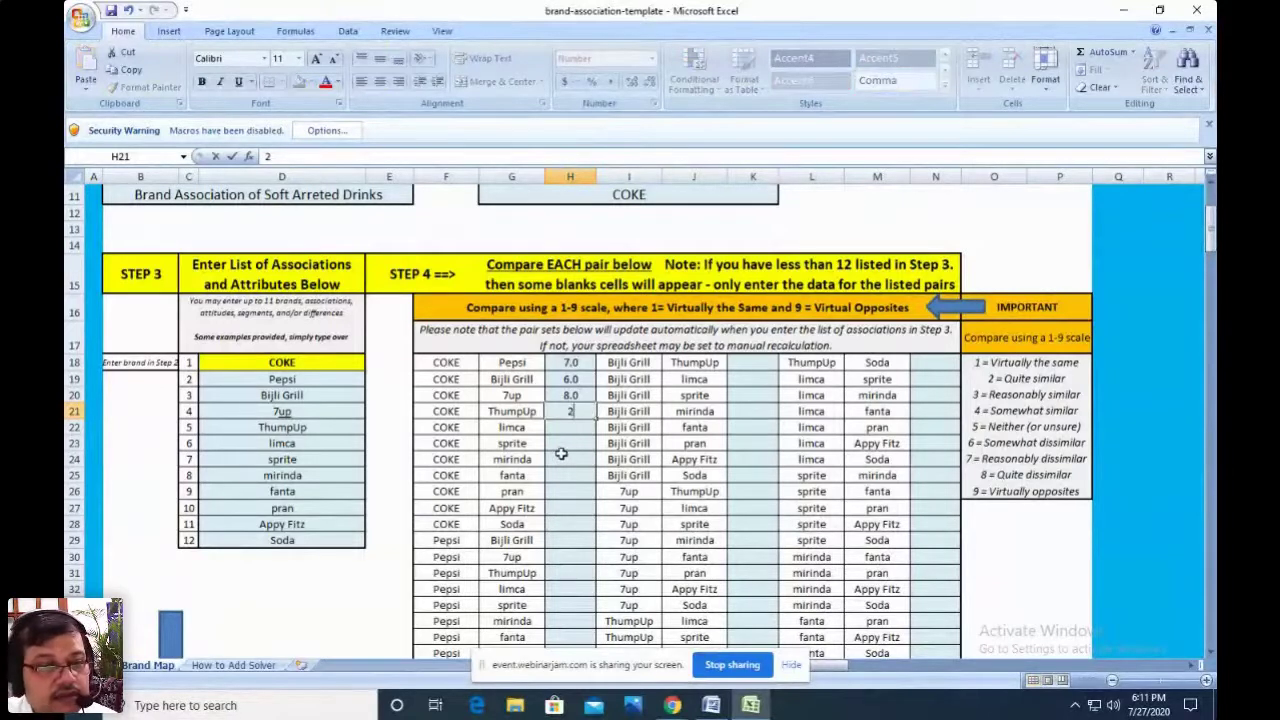
key(Return)
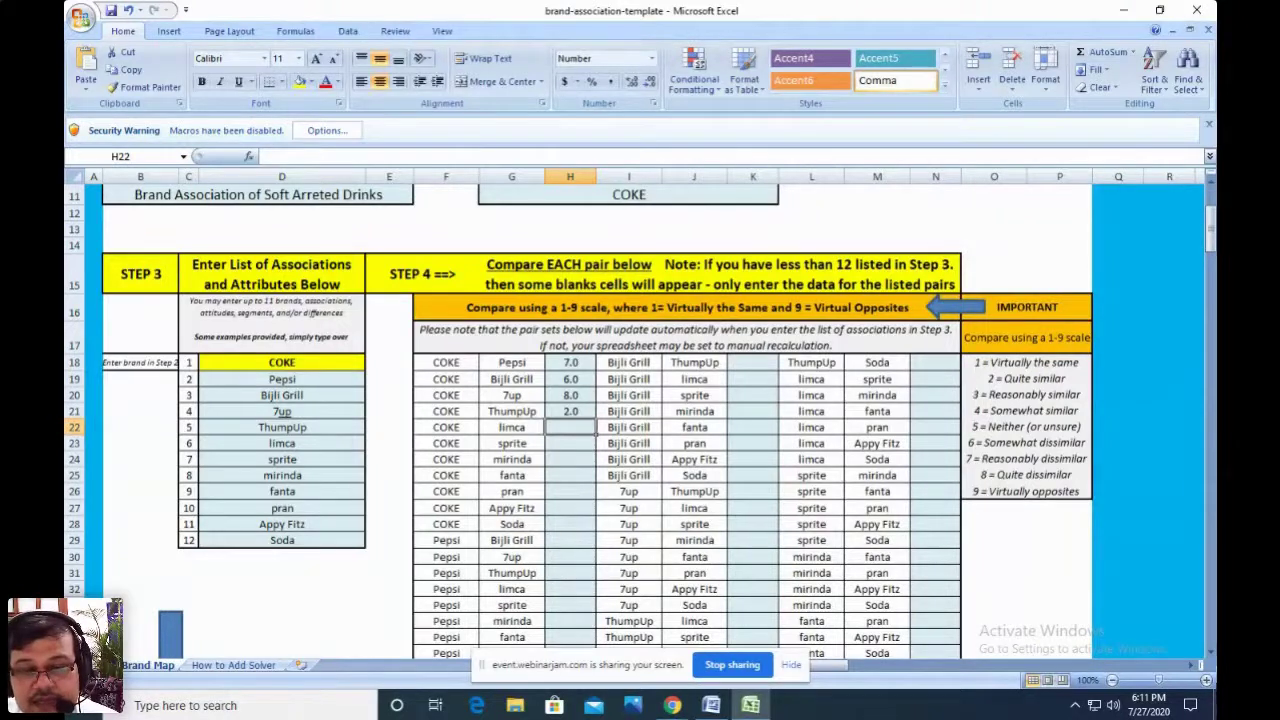
click(1210, 652)
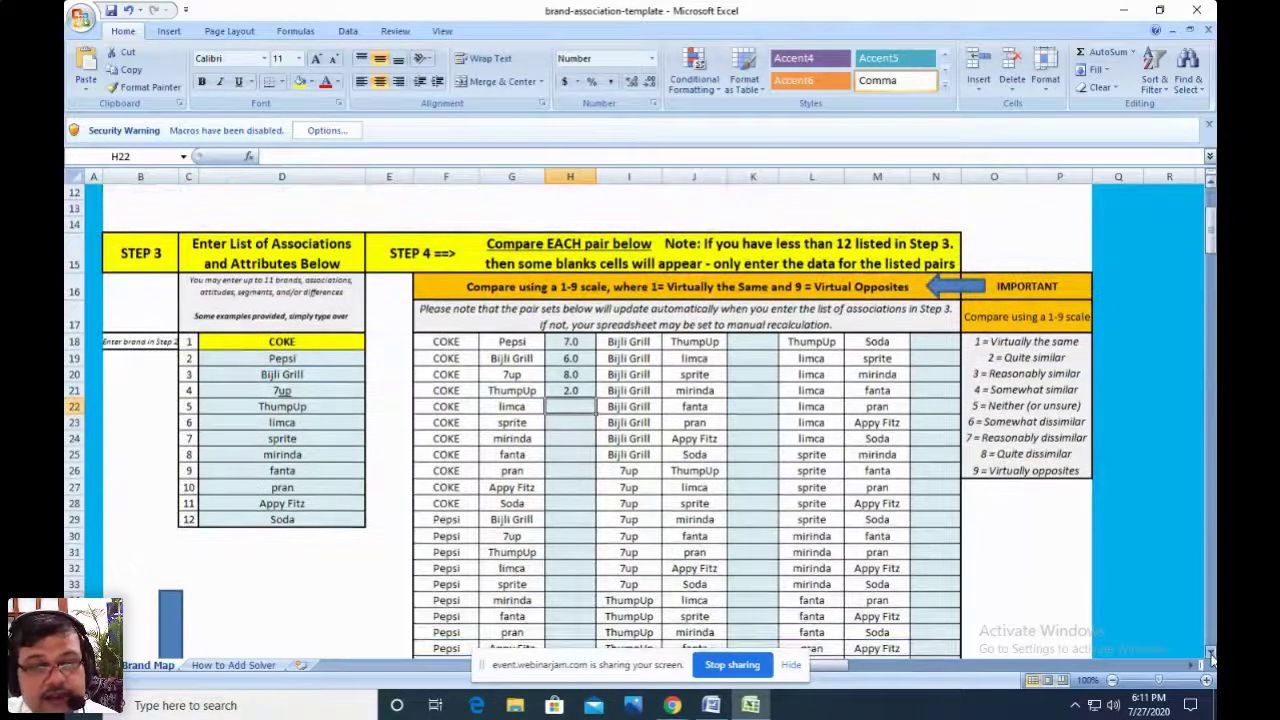
scroll(1210, 652, down, 2)
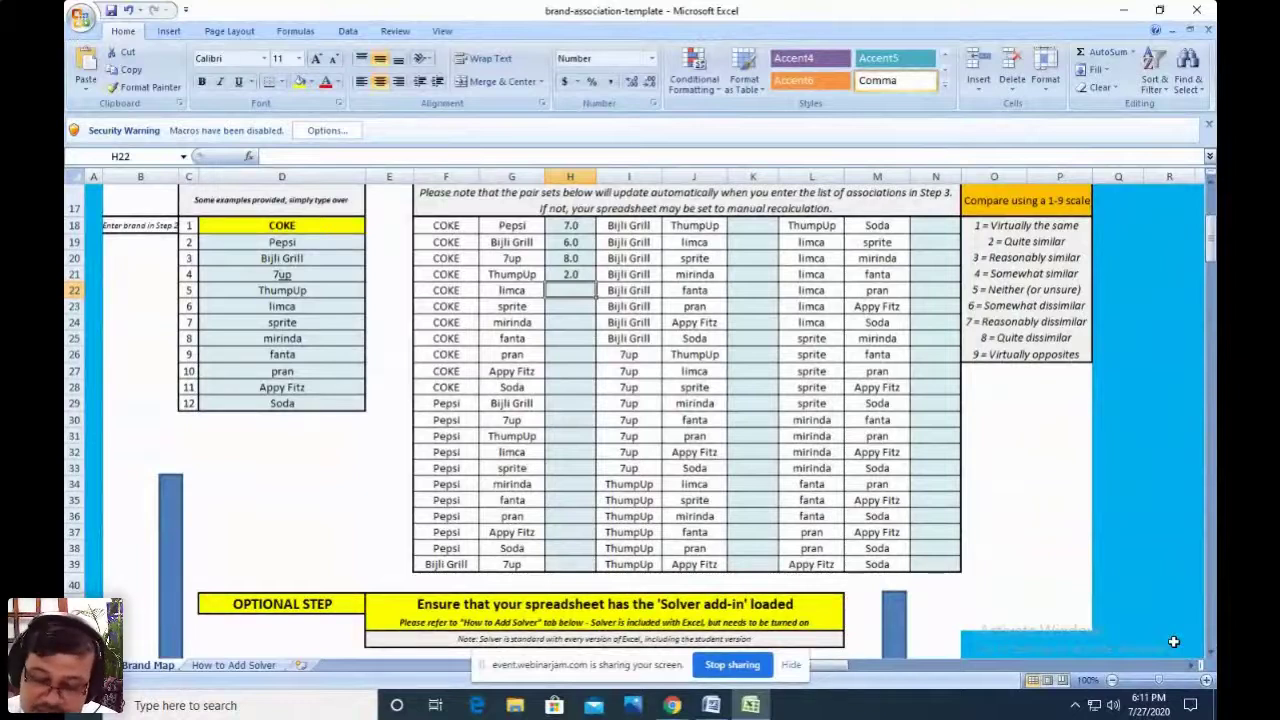
text(3)
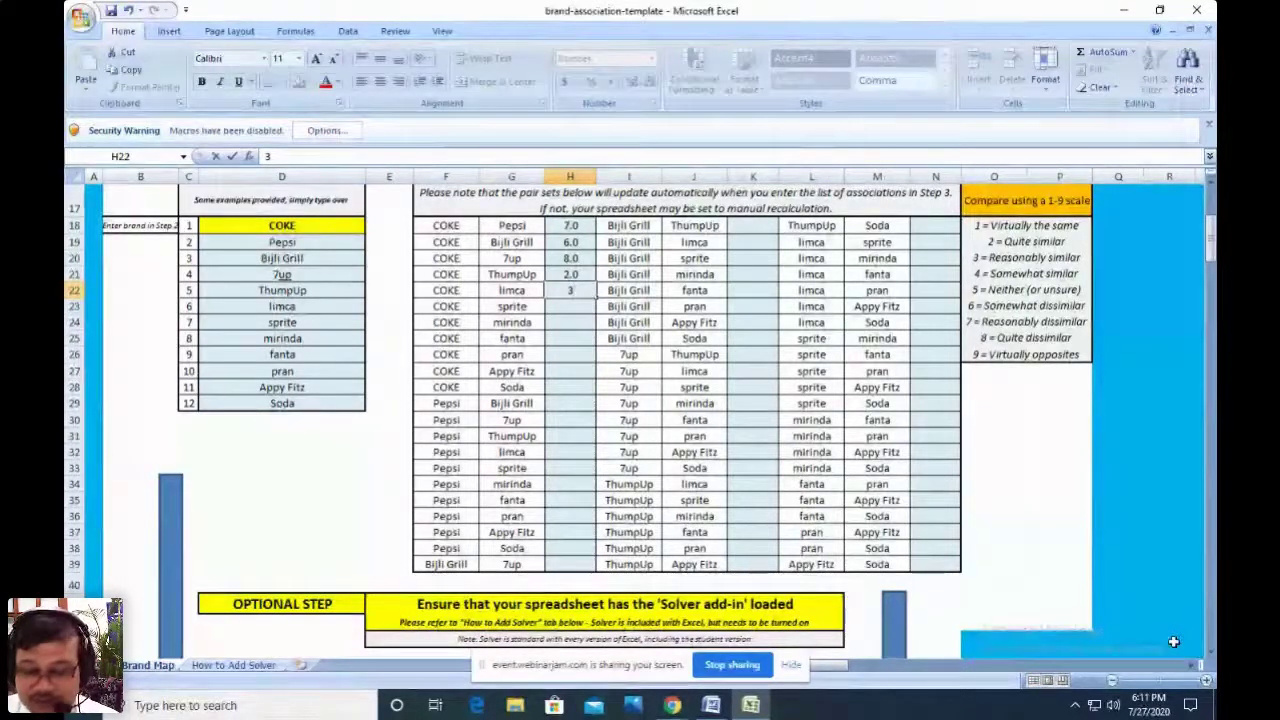
key(Return)
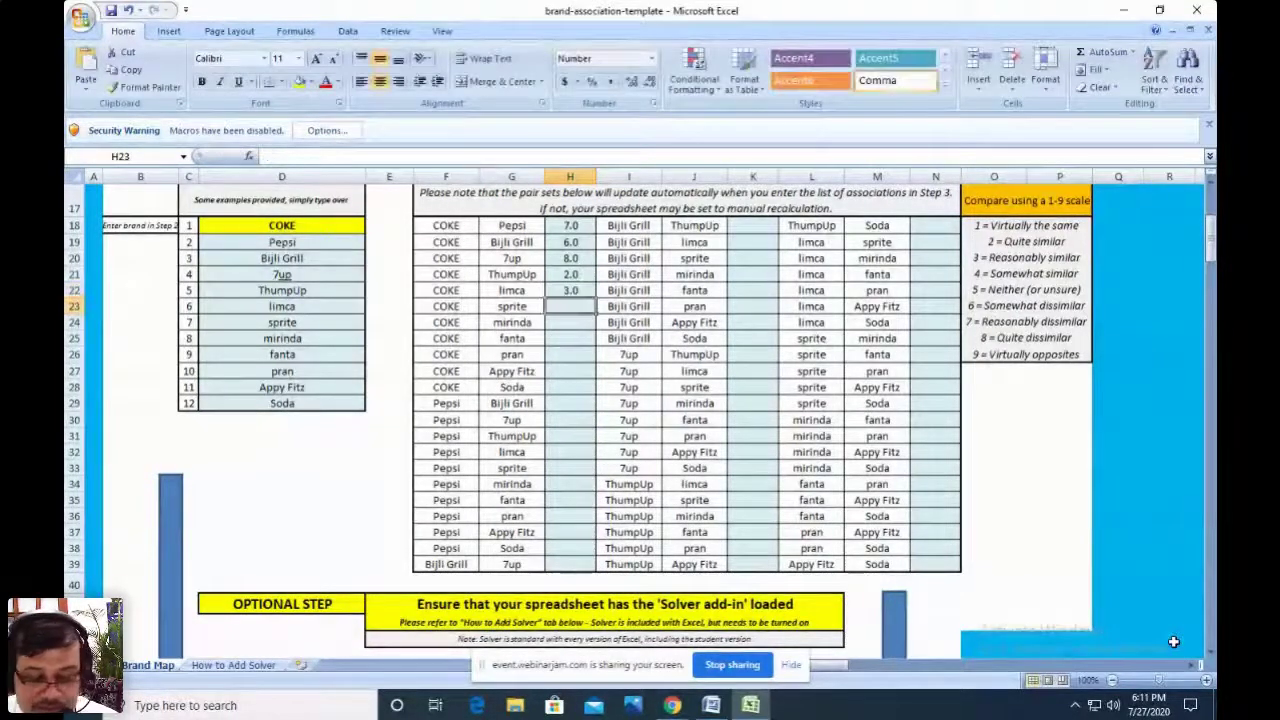
text(4)
key(Return)
text(5)
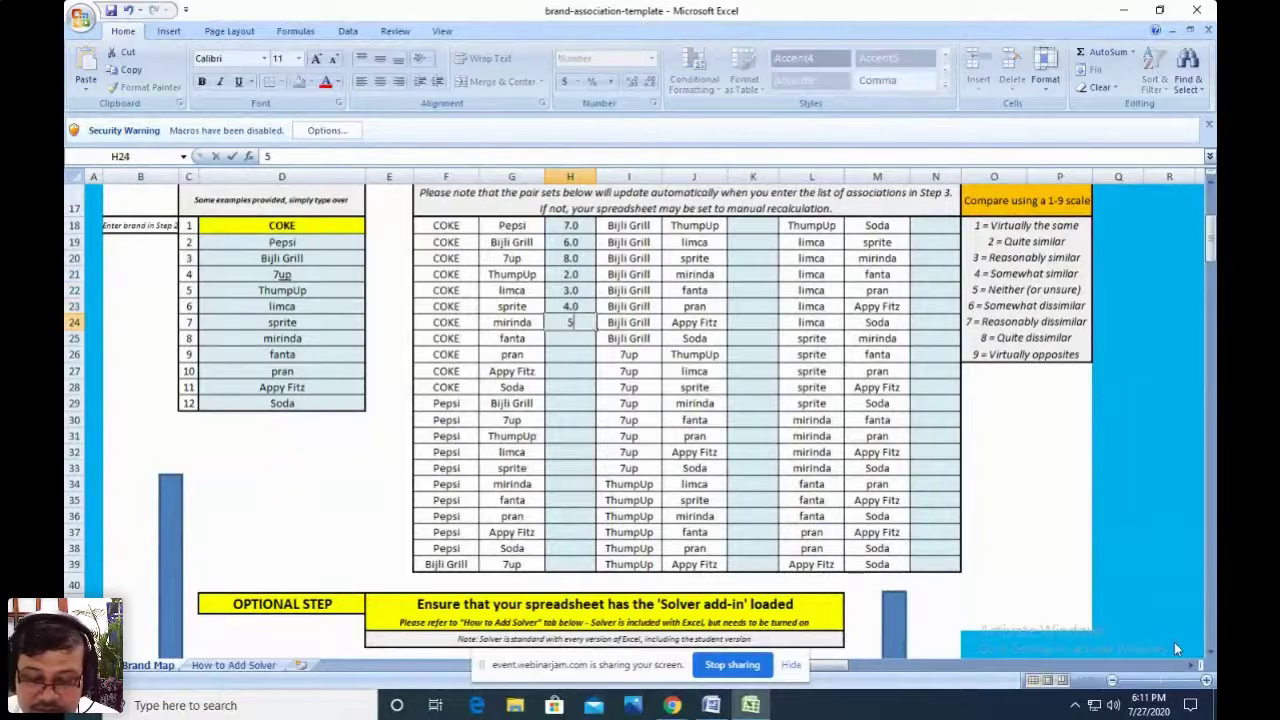
key(Return)
- Score the remaining COKE comparison pairs: 6 for fanta, 7 for pran, 8 for Appy Fitz and 9 for Soda
text(6)
key(Return)
text(7)
key(Return)
text(8)
key(Return)
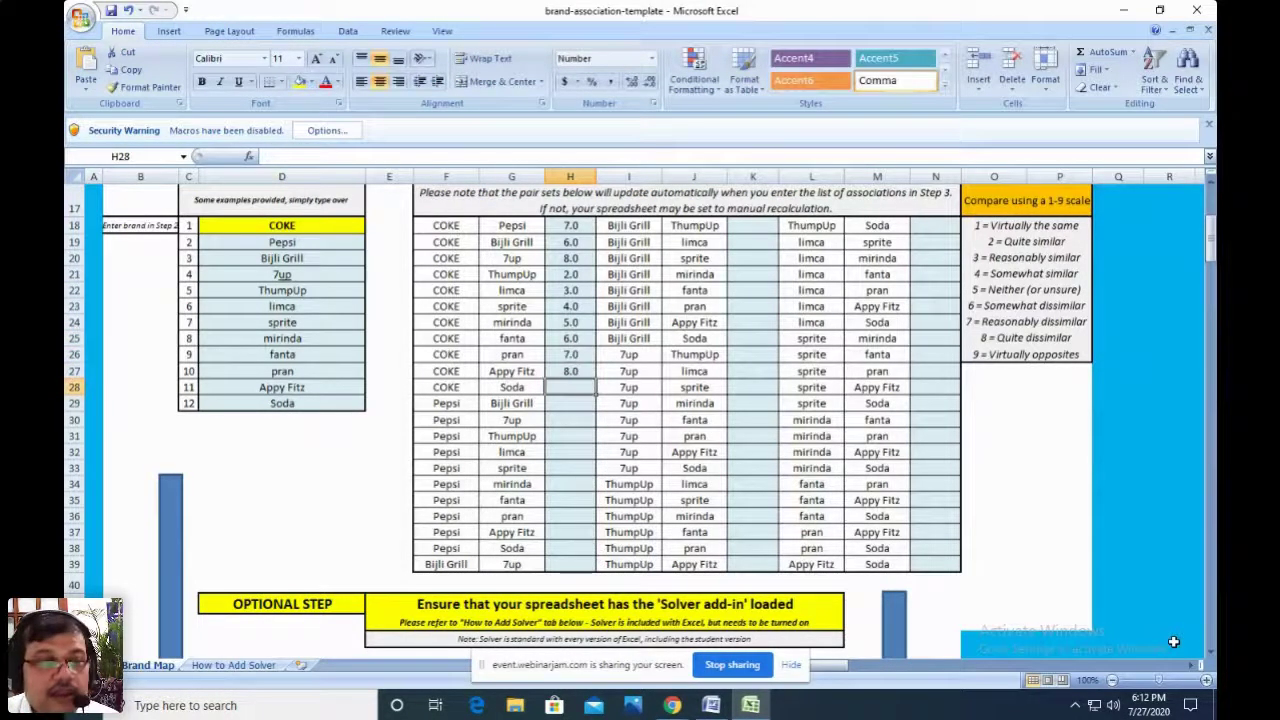
text(9)
key(Return)
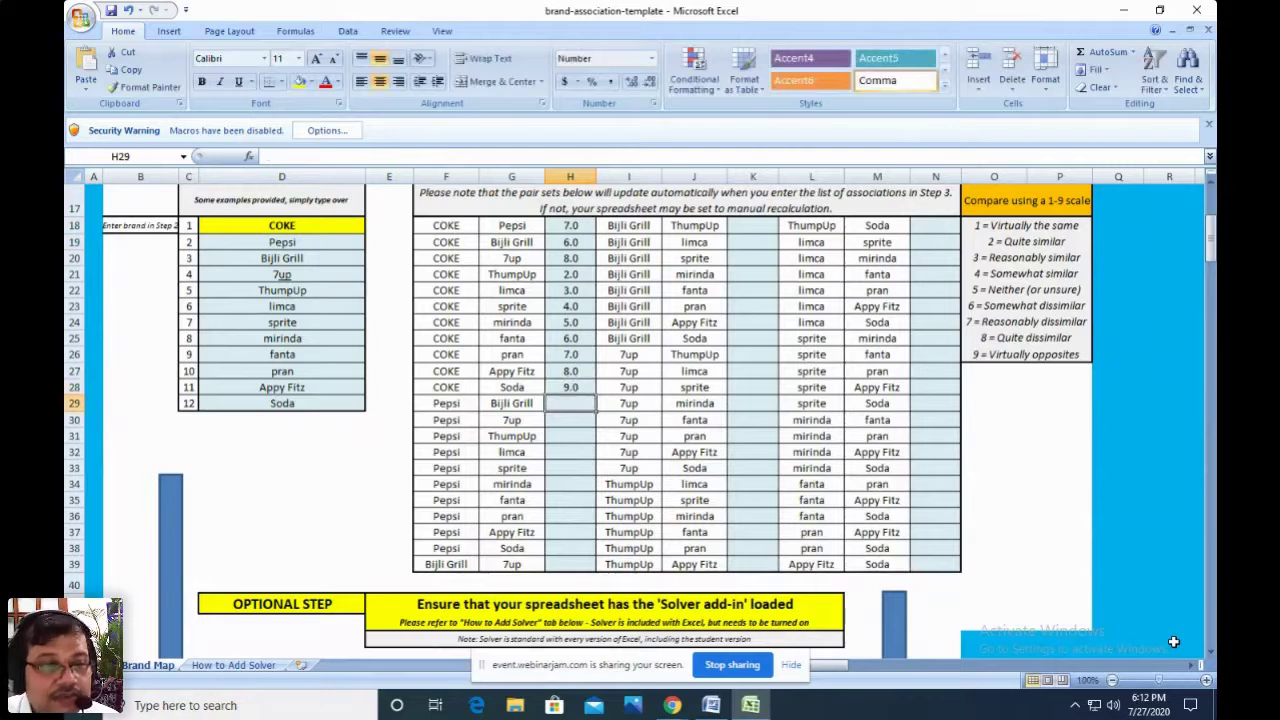
- Score the first Pepsi comparison pairs: 1 for Bijli Grill, 2 for 7up, 3 for ThumpUp, 4 for limca and 5 for sprite
text(1)
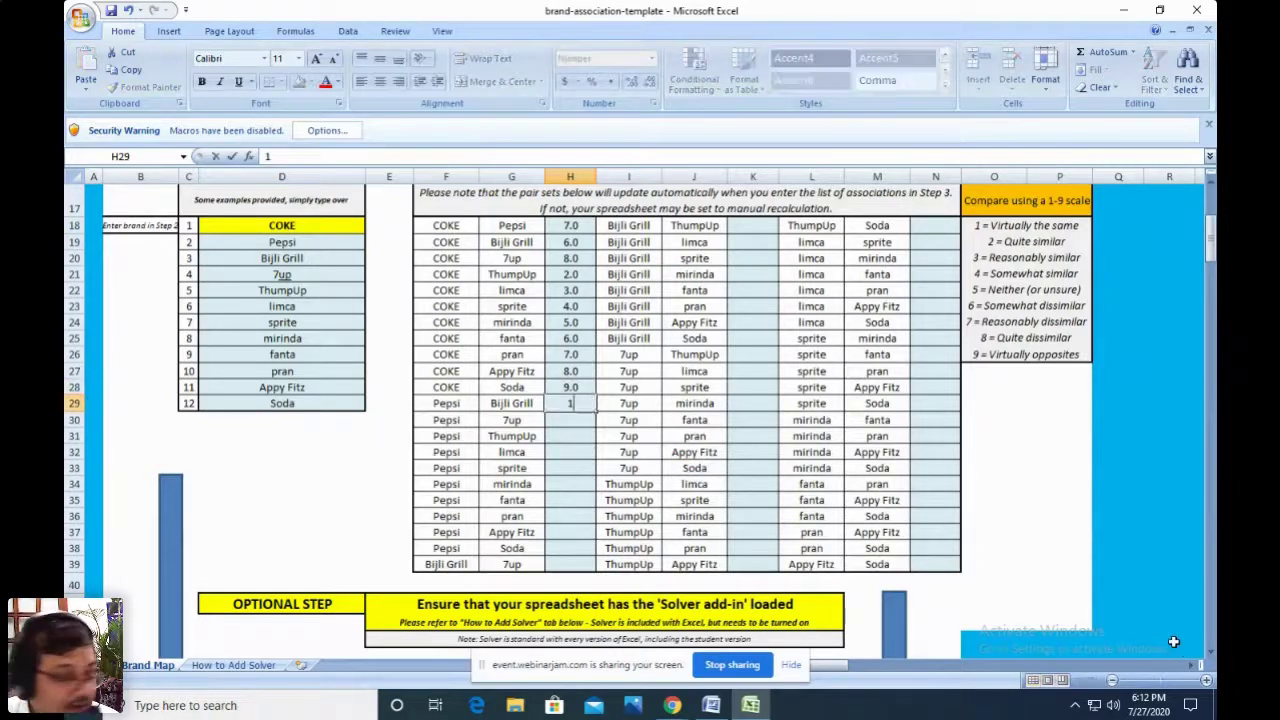
key(Return)
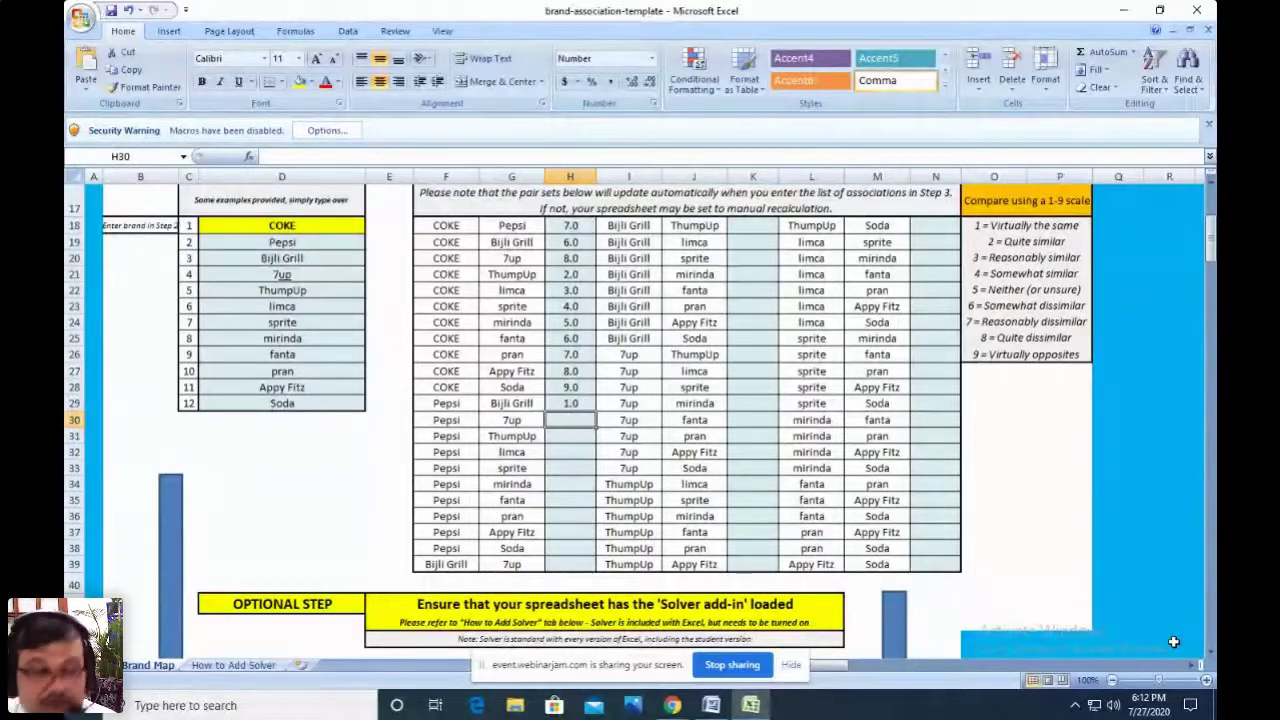
text(2)
key(Return)
text(3)
key(Return)
text(4)
key(Return)
text(5)
key(Return)
- Score Pepsi 6 against mirinda, 7 against fanta, 8 against pran, 9 against Appy Fitz and 7 against Soda, and score the Bijli Grill–7up pair 8
text(6)
key(Return)
text(7)
key(Return)
text(8)
key(Return)
text(9)
key(Return)
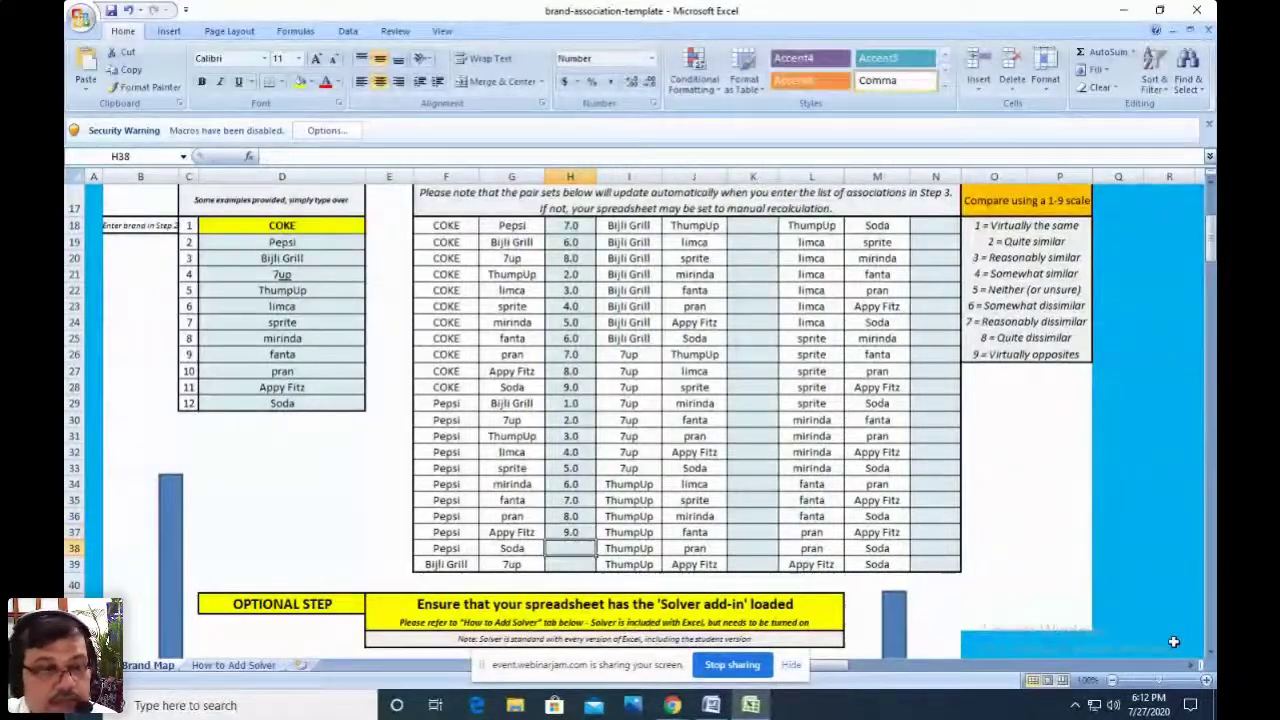
text(7)
key(Return)
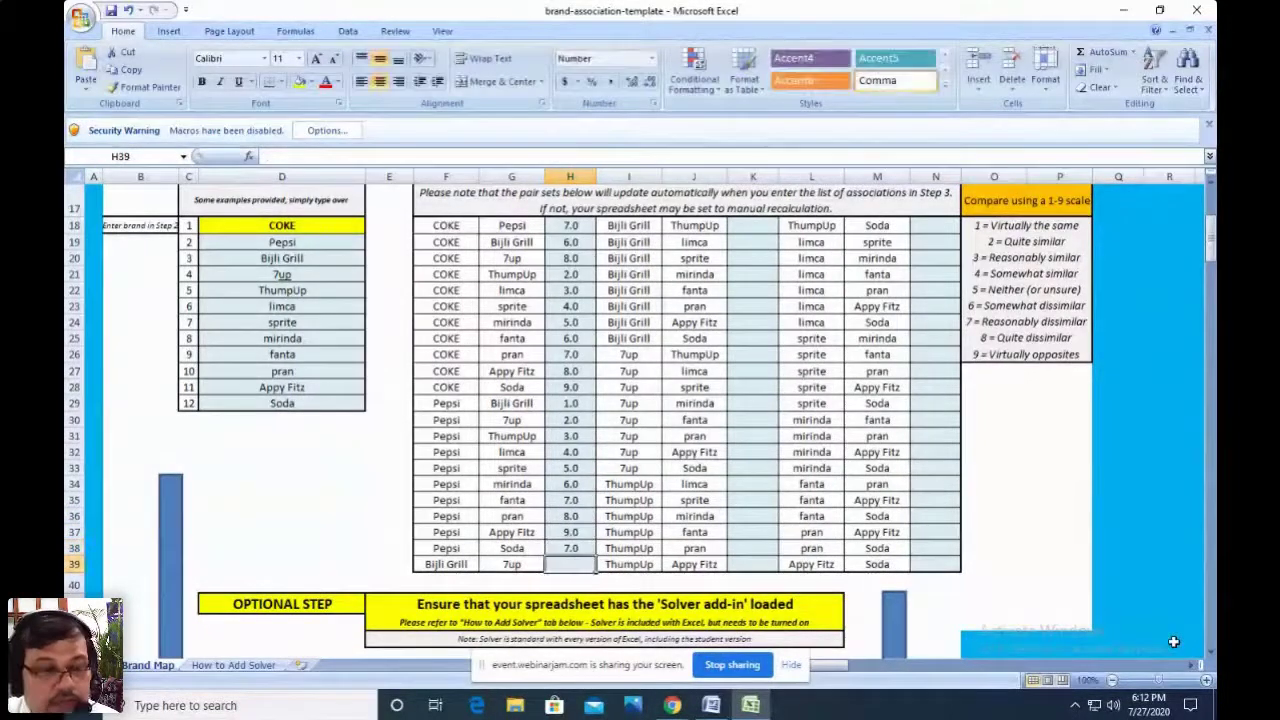
text(8)
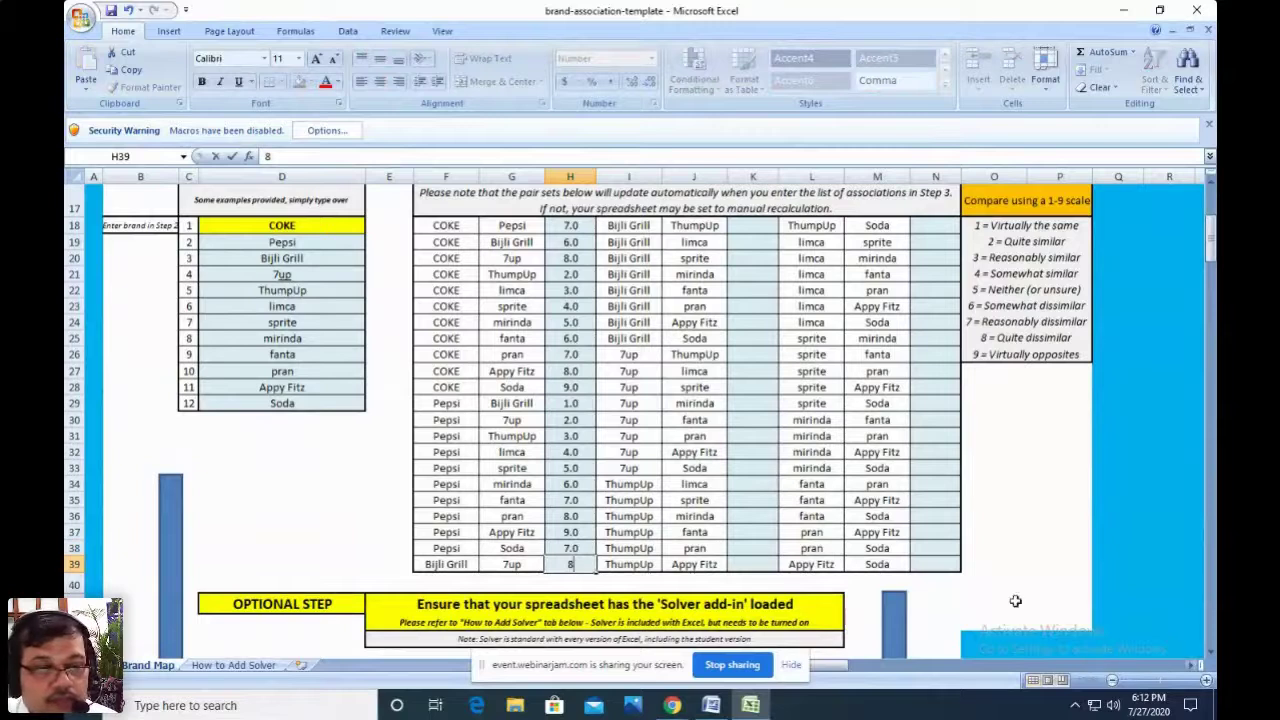
click(769, 583)
- Copy the first column of comparison scores, H18:H39, into the other two score columns starting at K18 and N18
drag(568, 225, 585, 560)
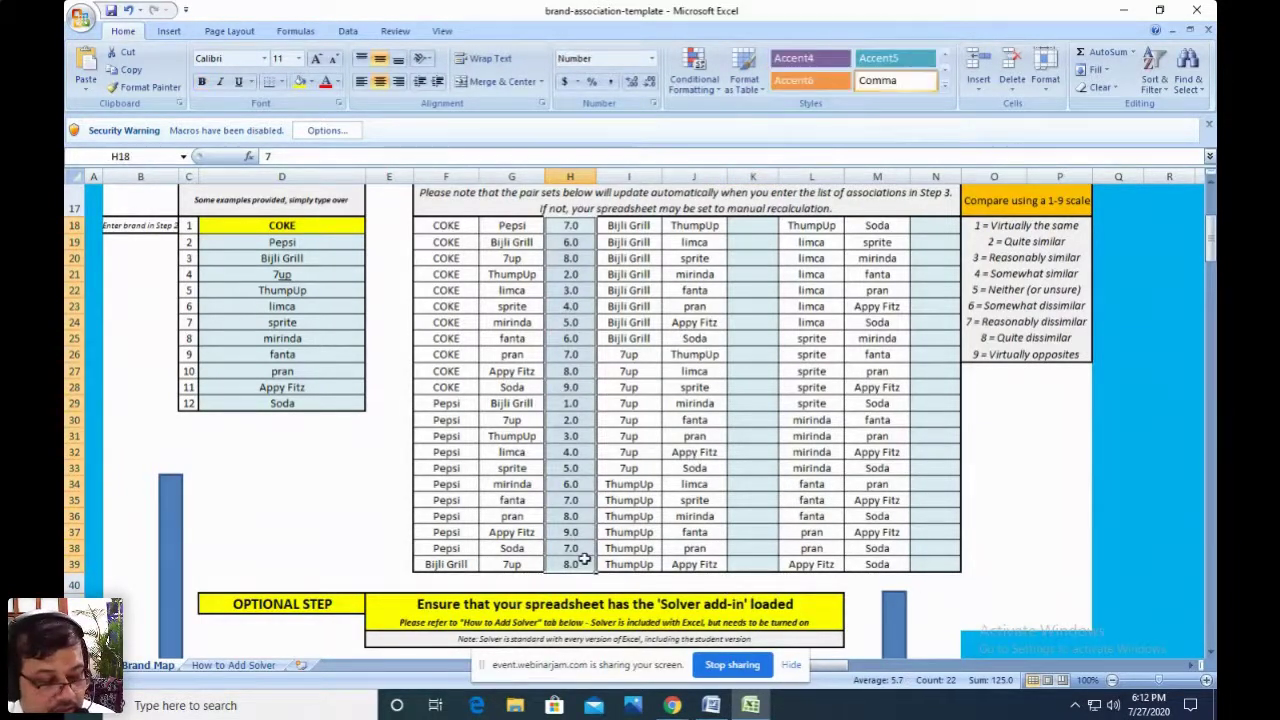
key(ctrl+c)
click(760, 229)
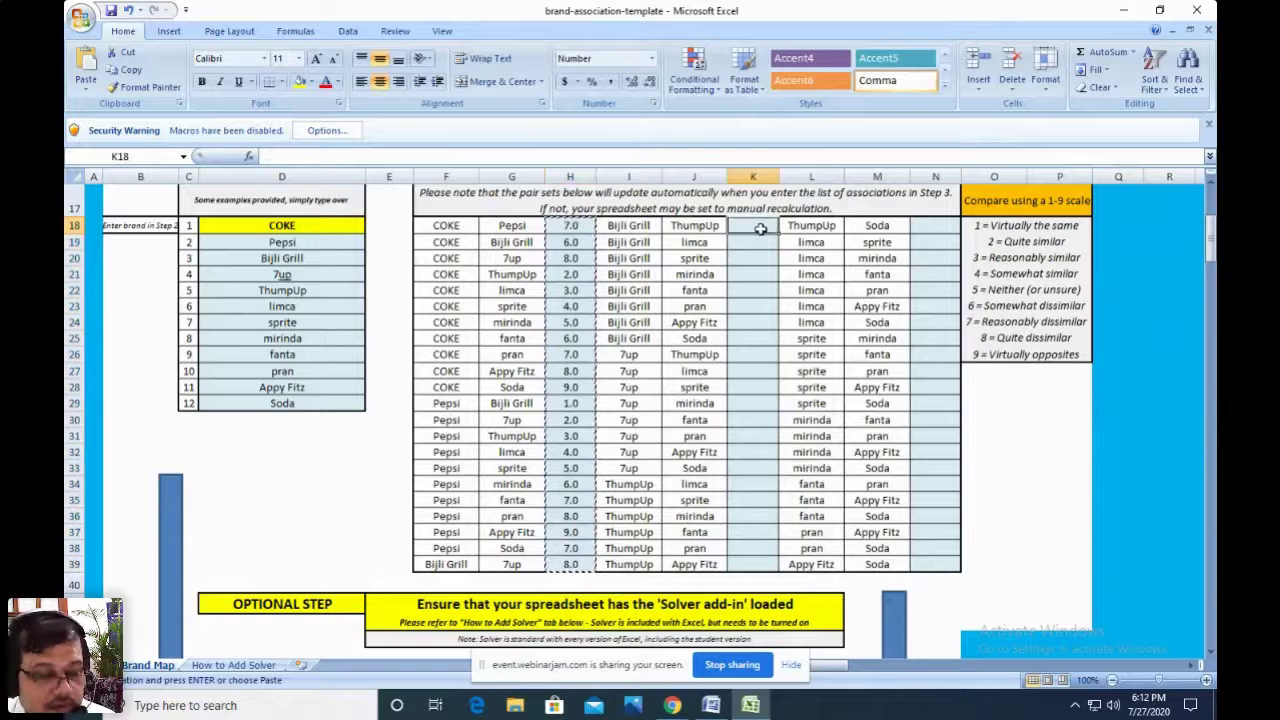
key(ctrl+v)
click(928, 225)
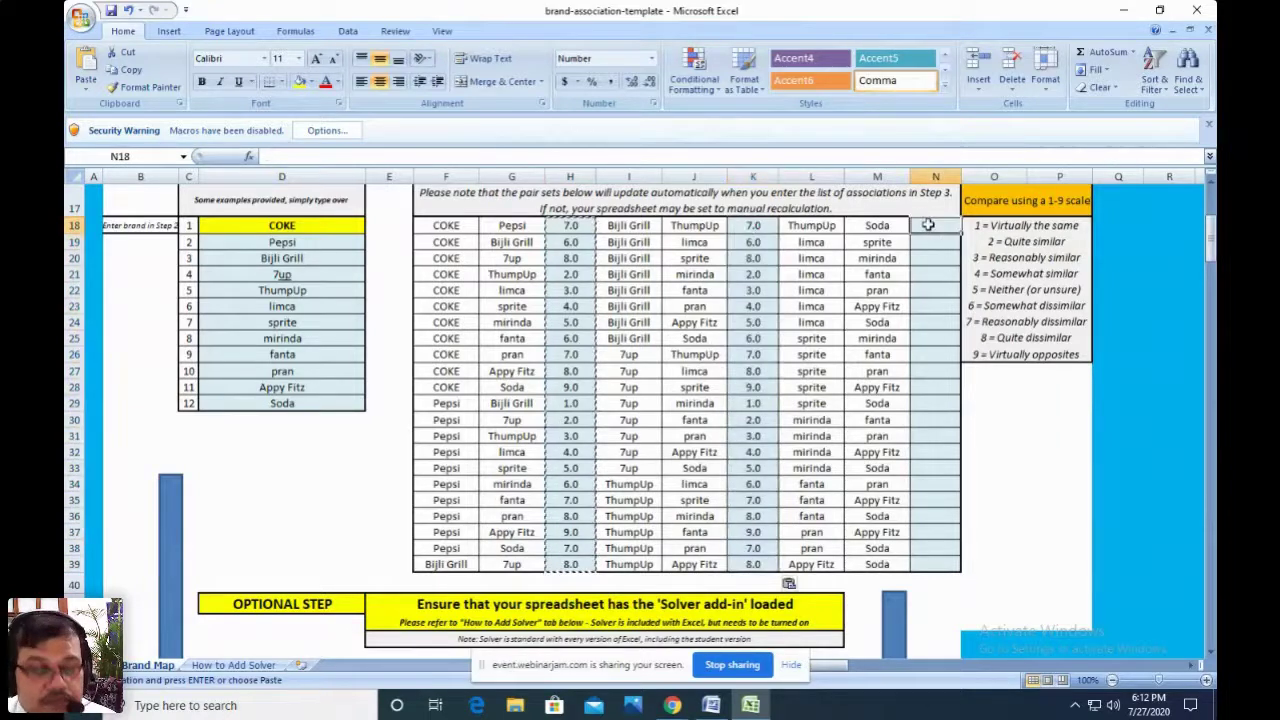
key(ctrl+v)
click(1022, 516)
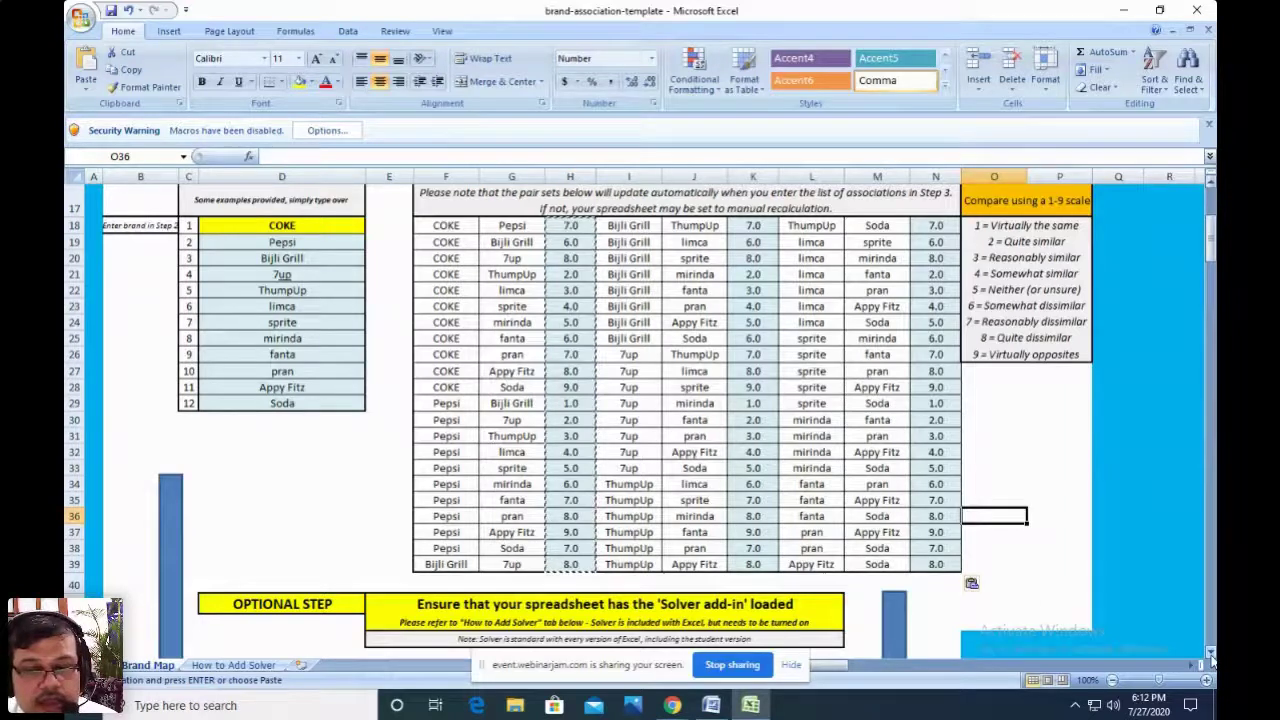
- Try to generate the brand association map from the scored pairs in Step 5
scroll(1212, 655, down, 5)
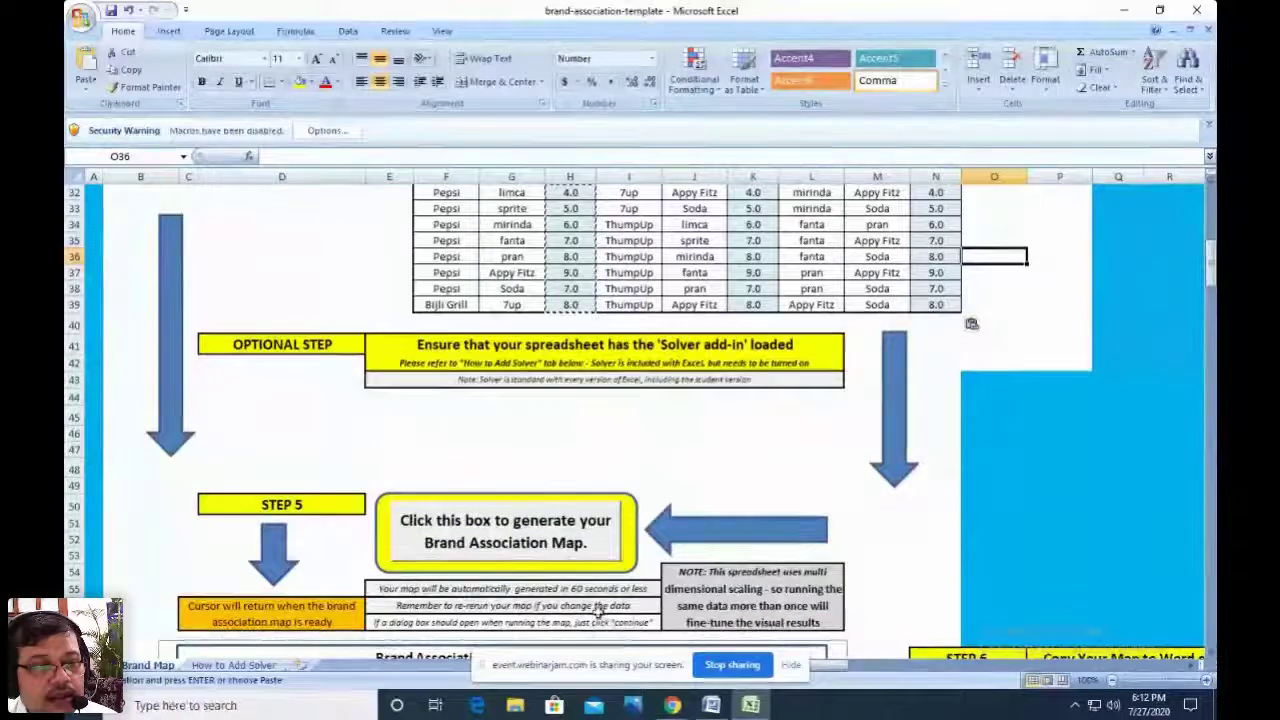
click(517, 531)
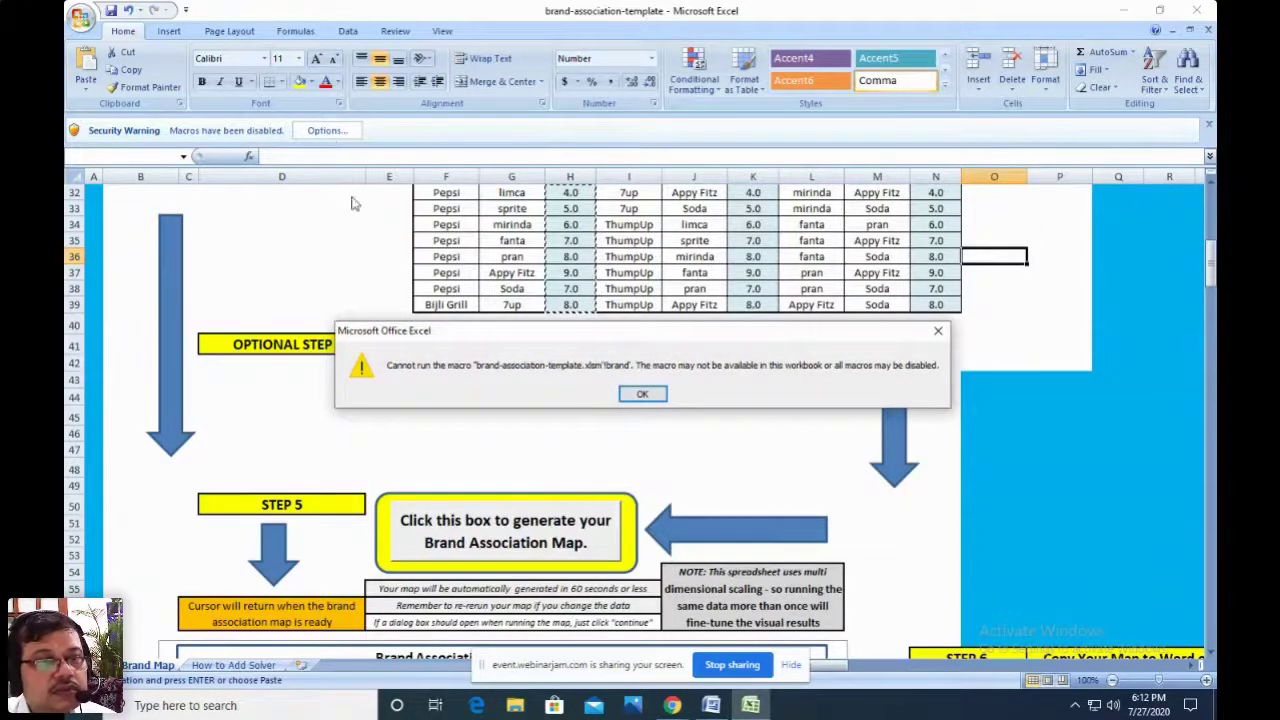
click(636, 396)
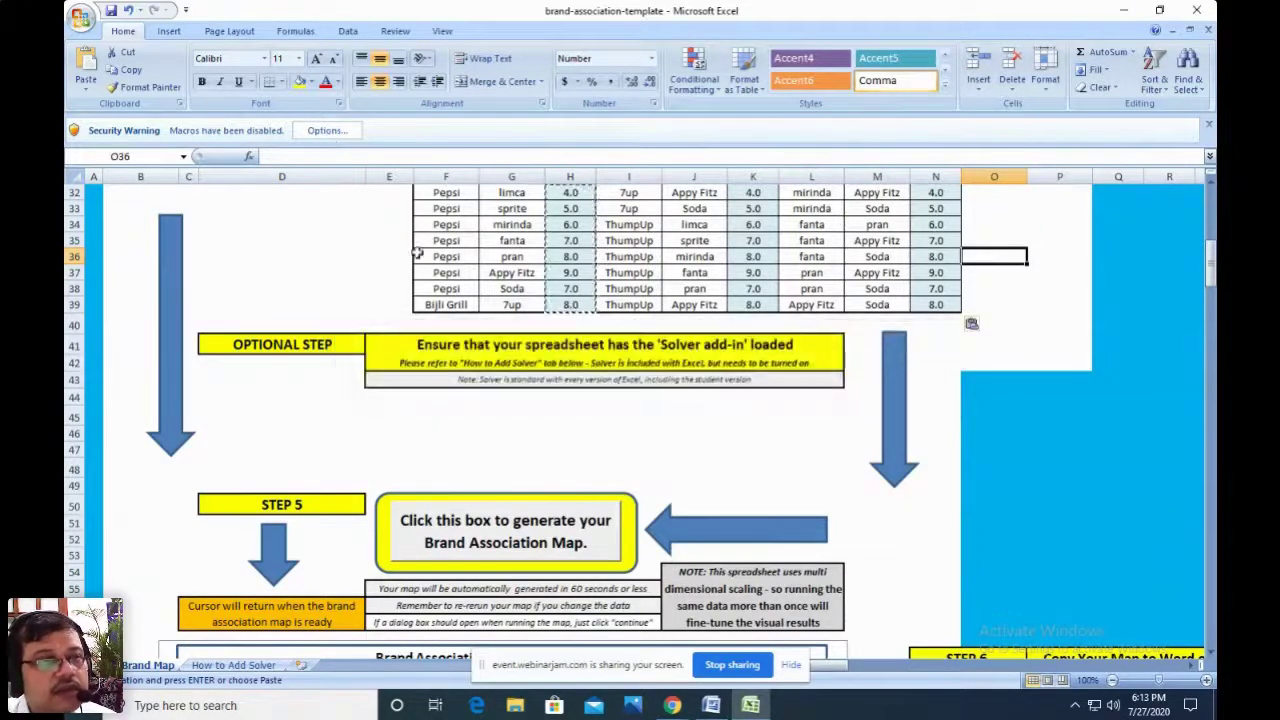
- Enable the workbook's disabled macros and view the soft drinks brand association map under Step 5
click(338, 131)
click(535, 377)
click(727, 500)
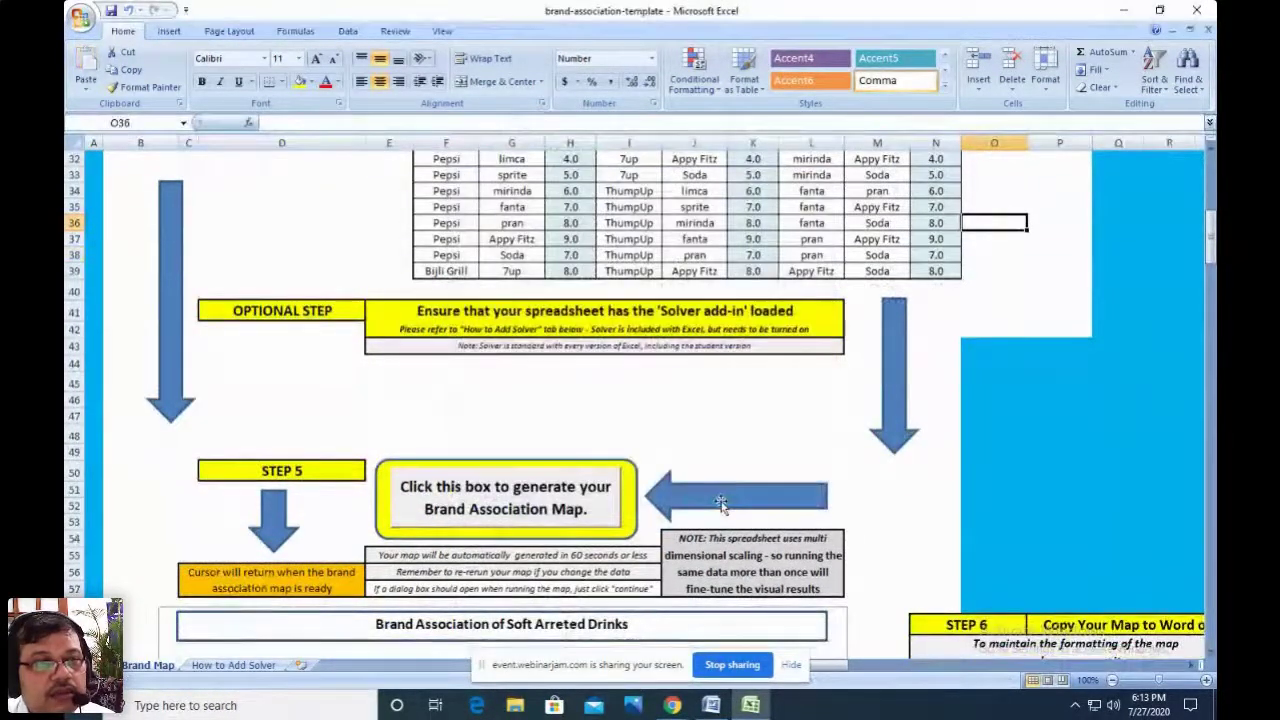
click(1210, 651)
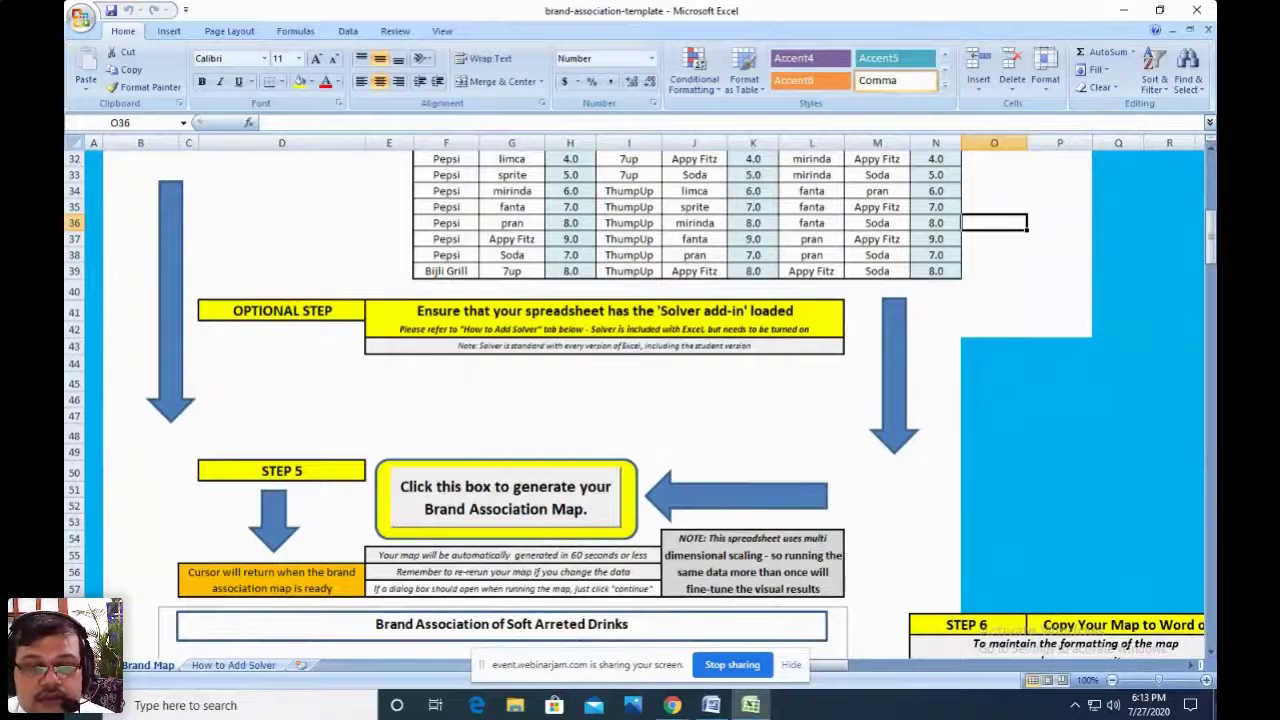
click(1210, 651)
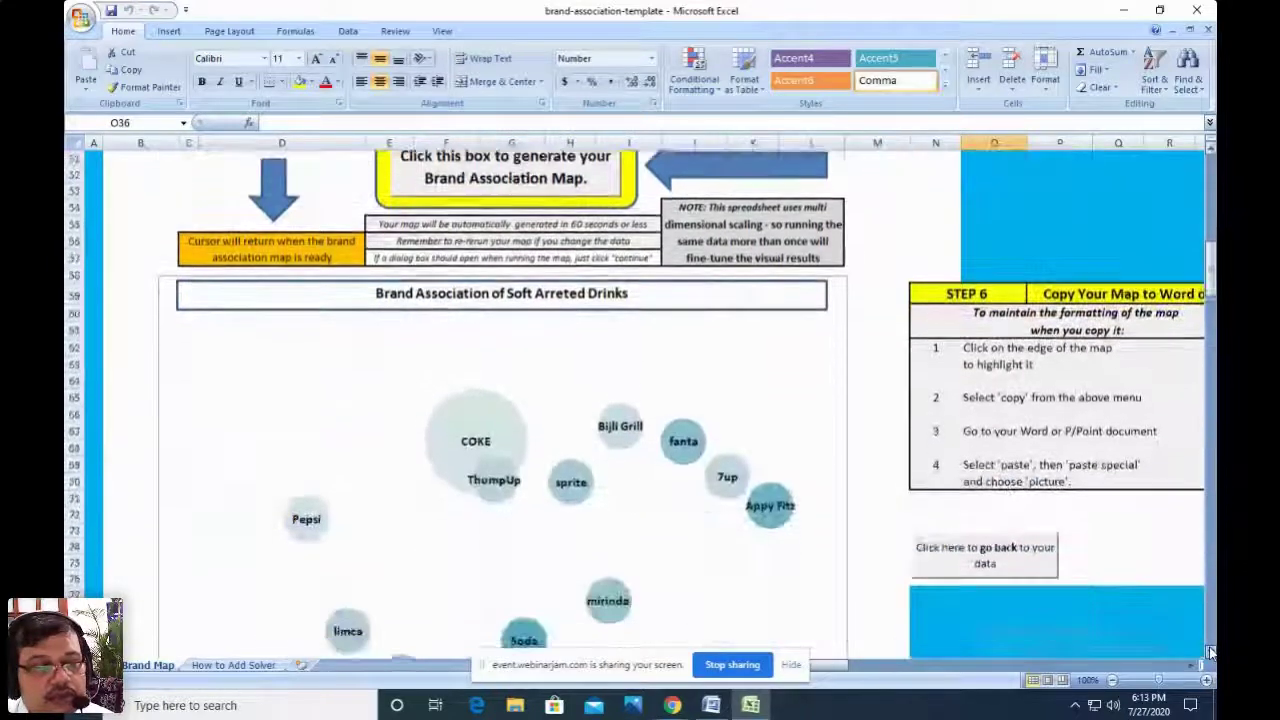
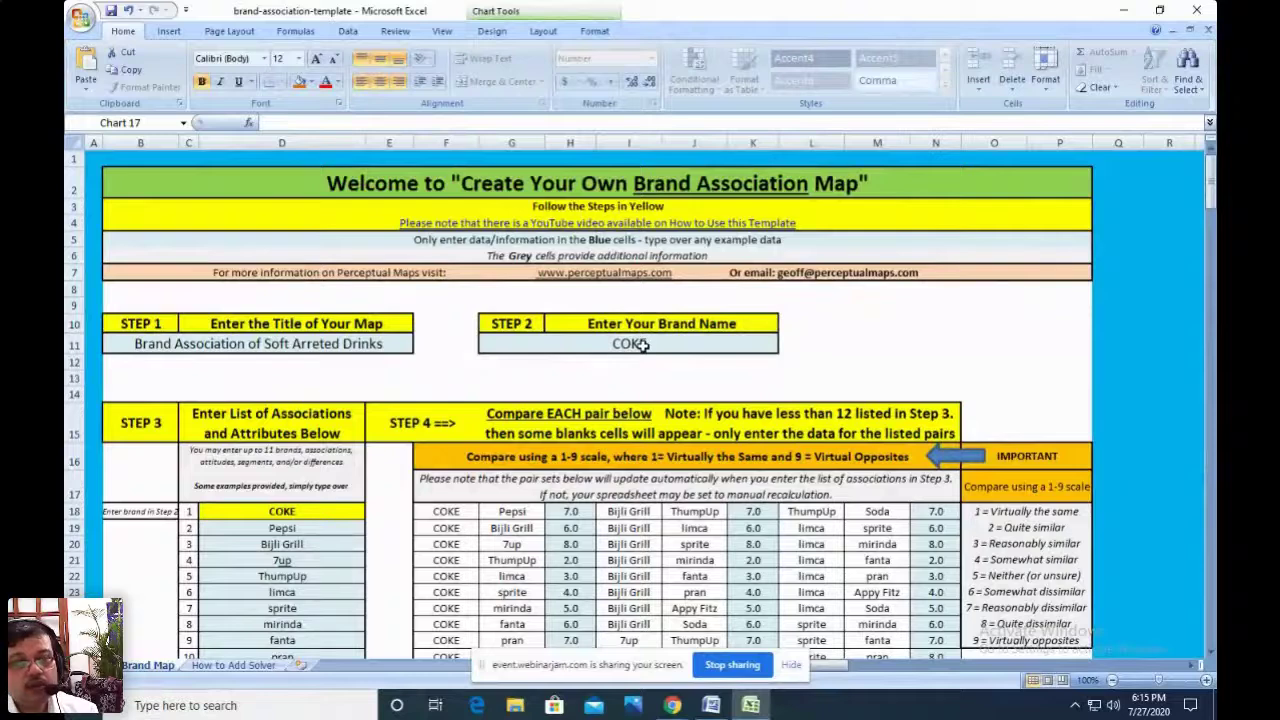
- Clear entries 2 to 12 of the list of associations, from Pepsi through Soda, keeping COKE as the first entry
click(304, 530)
drag(304, 530, 328, 591)
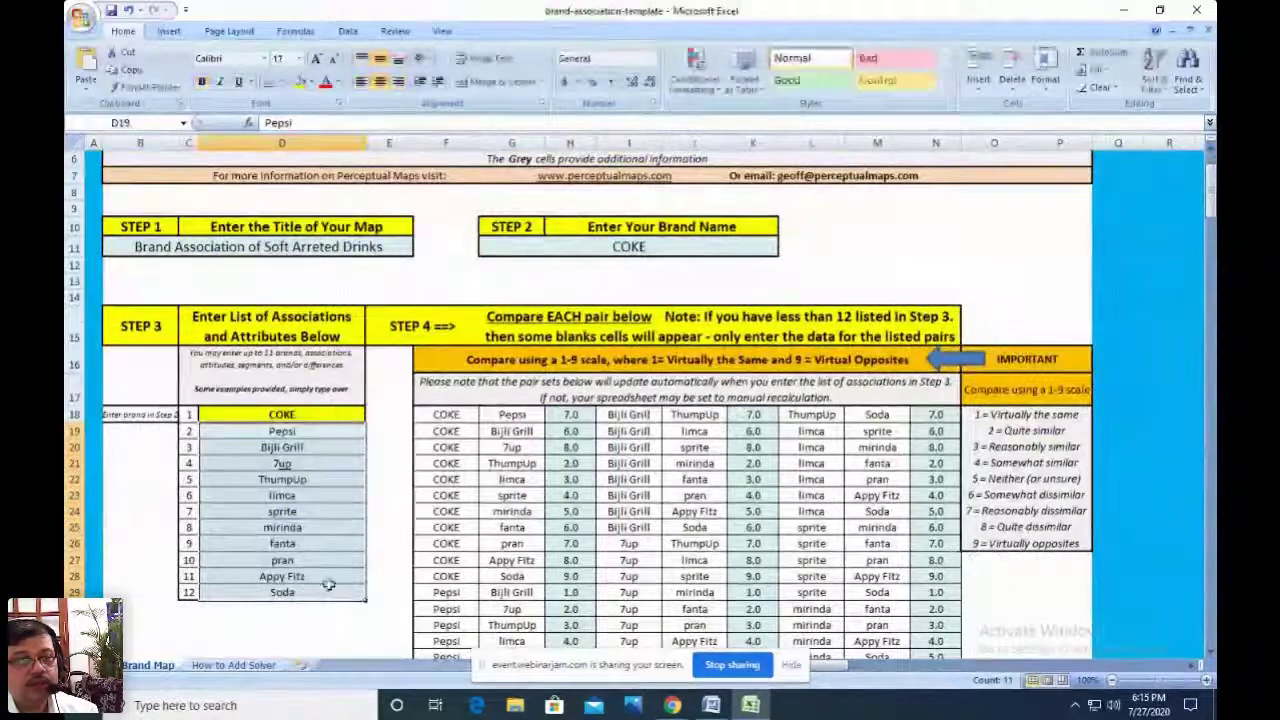
click(318, 431)
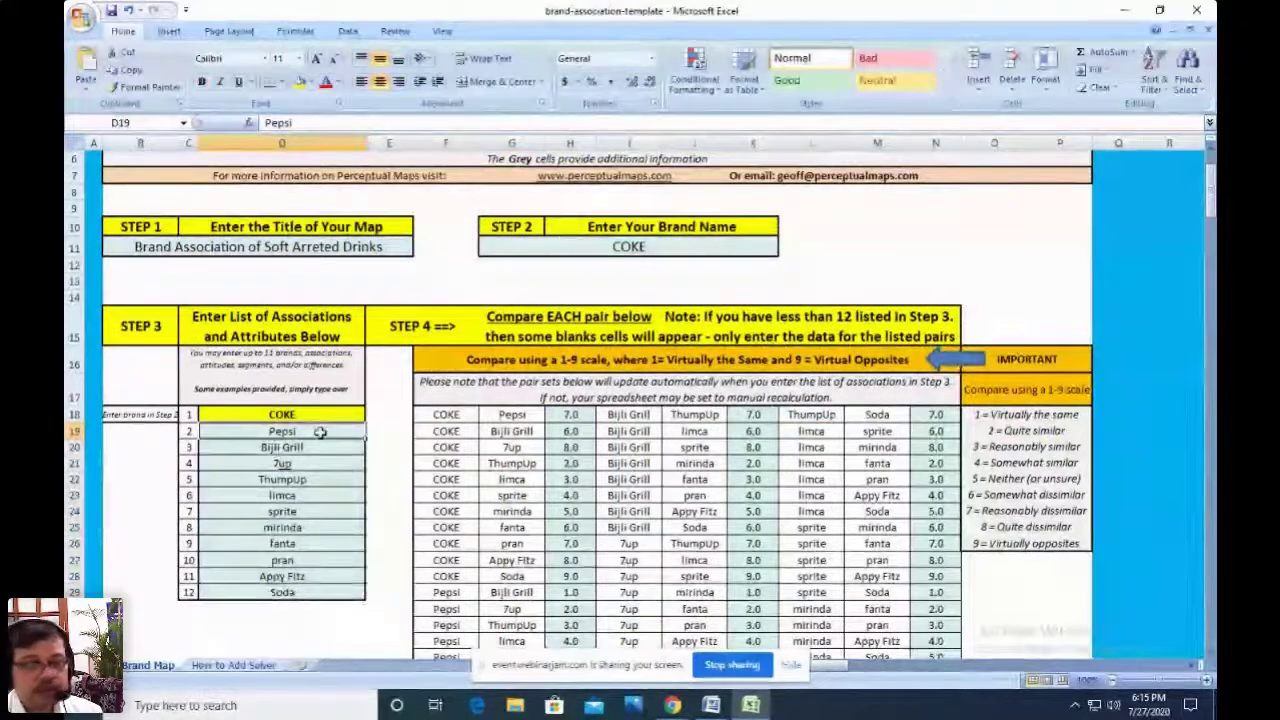
key(Delete)
key(Down)
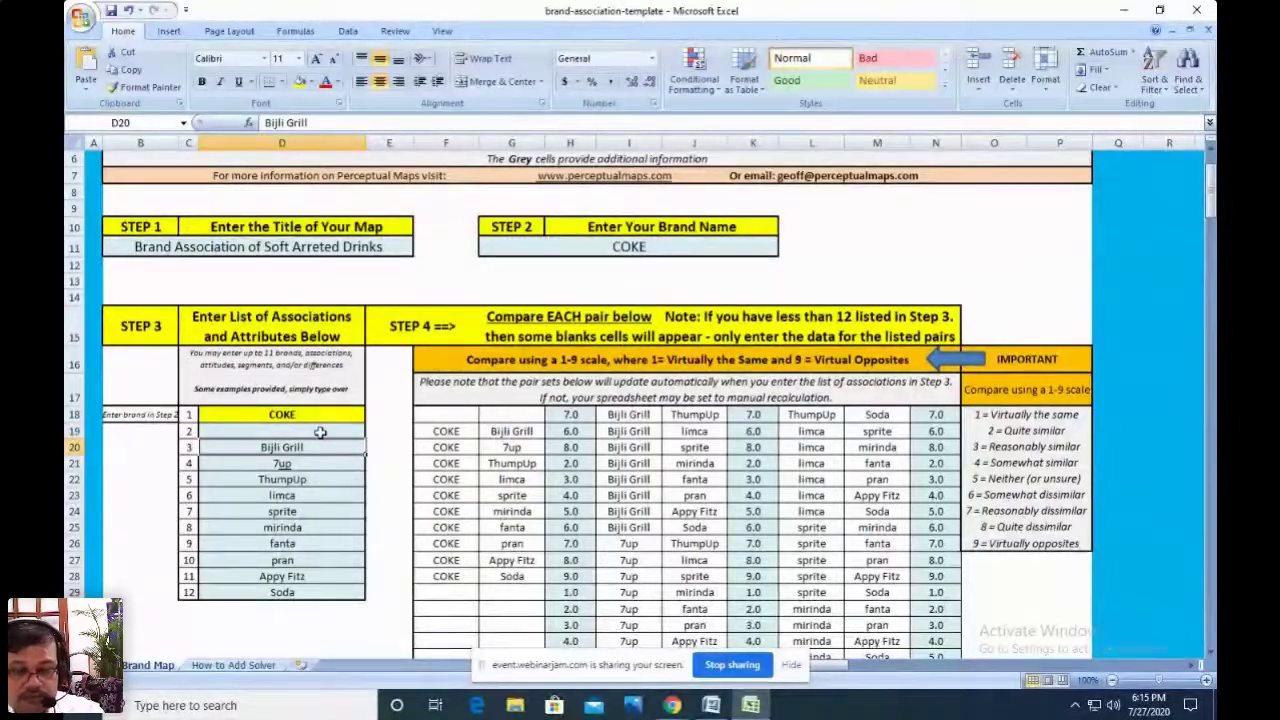
key(Delete)
key(Down)
key(Delete)
key(Down)
key(Delete)
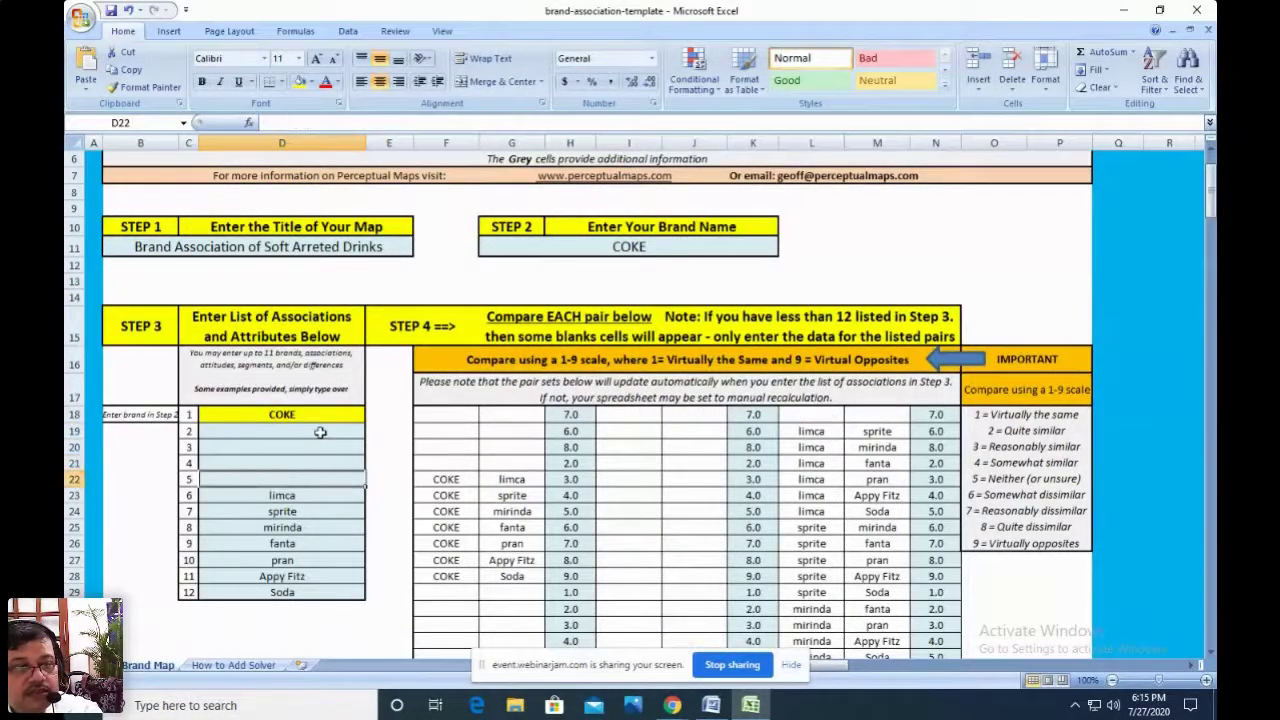
key(Down)
key(Delete)
key(Down)
key(Delete)
key(Down)
key(Delete)
key(Down)
key(Delete)
key(Down)
key(Delete)
key(Down)
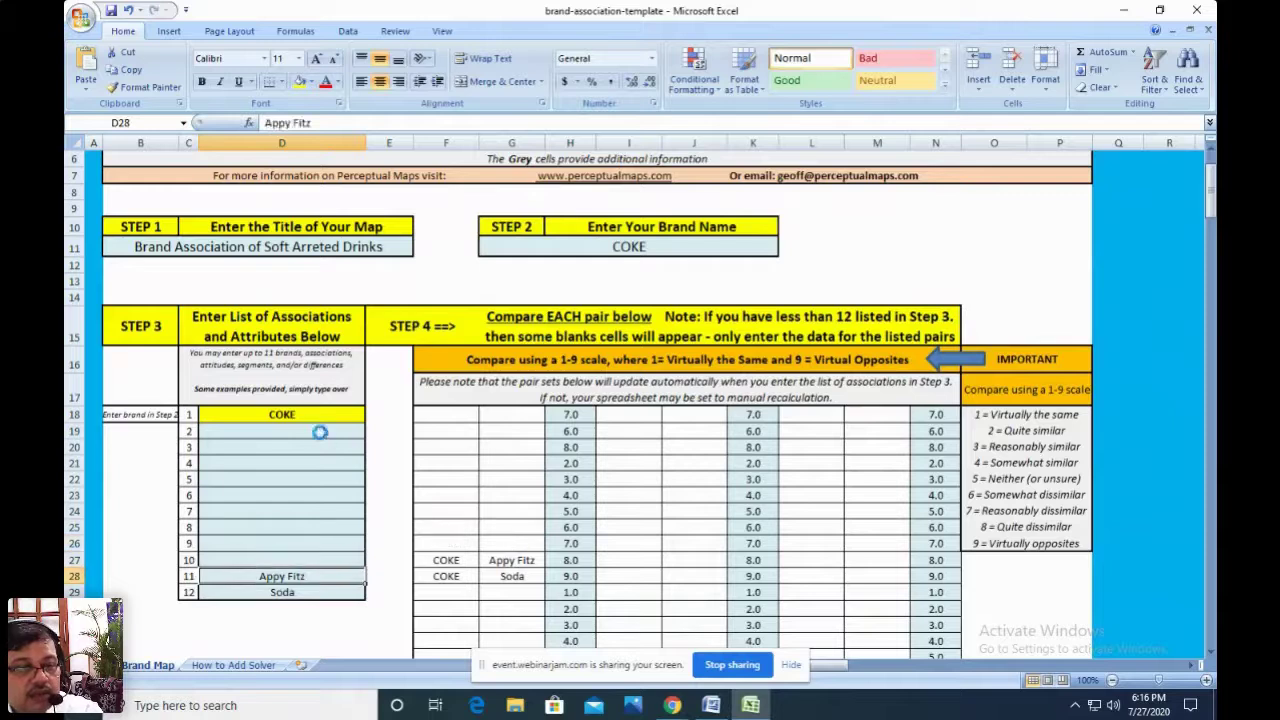
key(Delete)
key(Down)
key(Delete)
- Enter Taste as the second entry in the list of associations
key(Up)
key(Up)
key(Up)
key(Up)
key(Up)
key(Up)
key(Up)
key(Up)
key(Up)
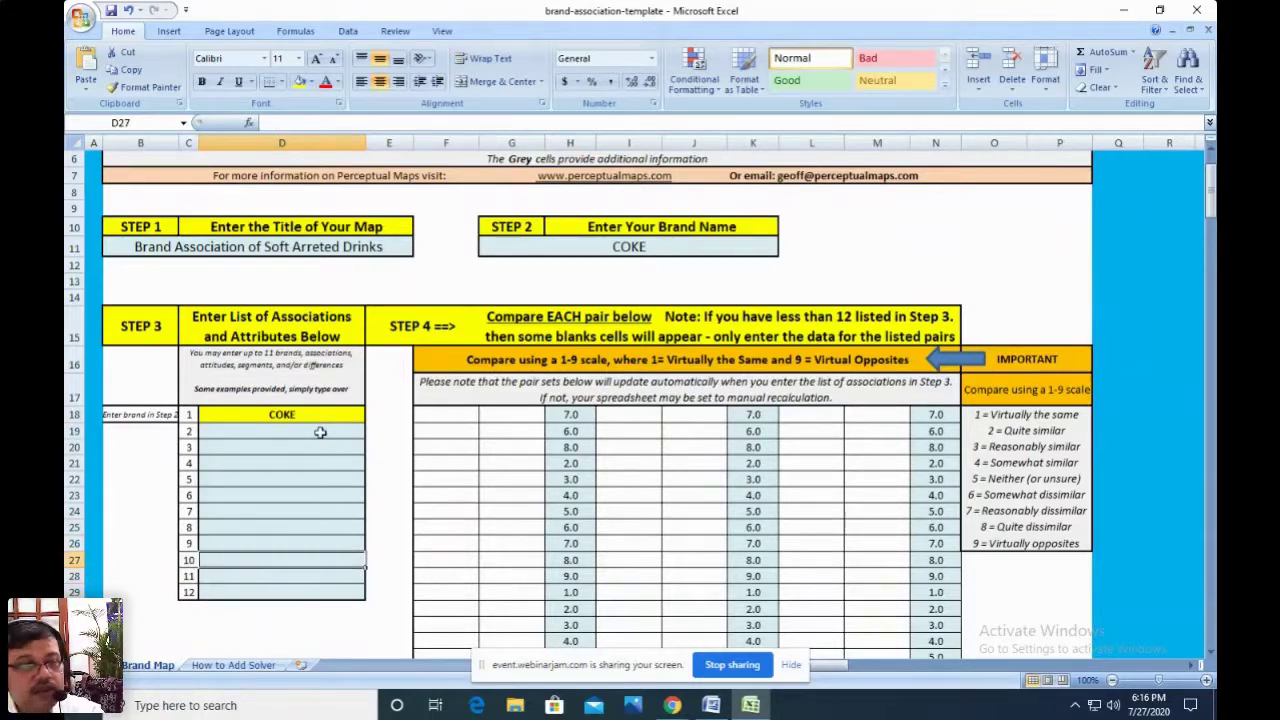
key(Up)
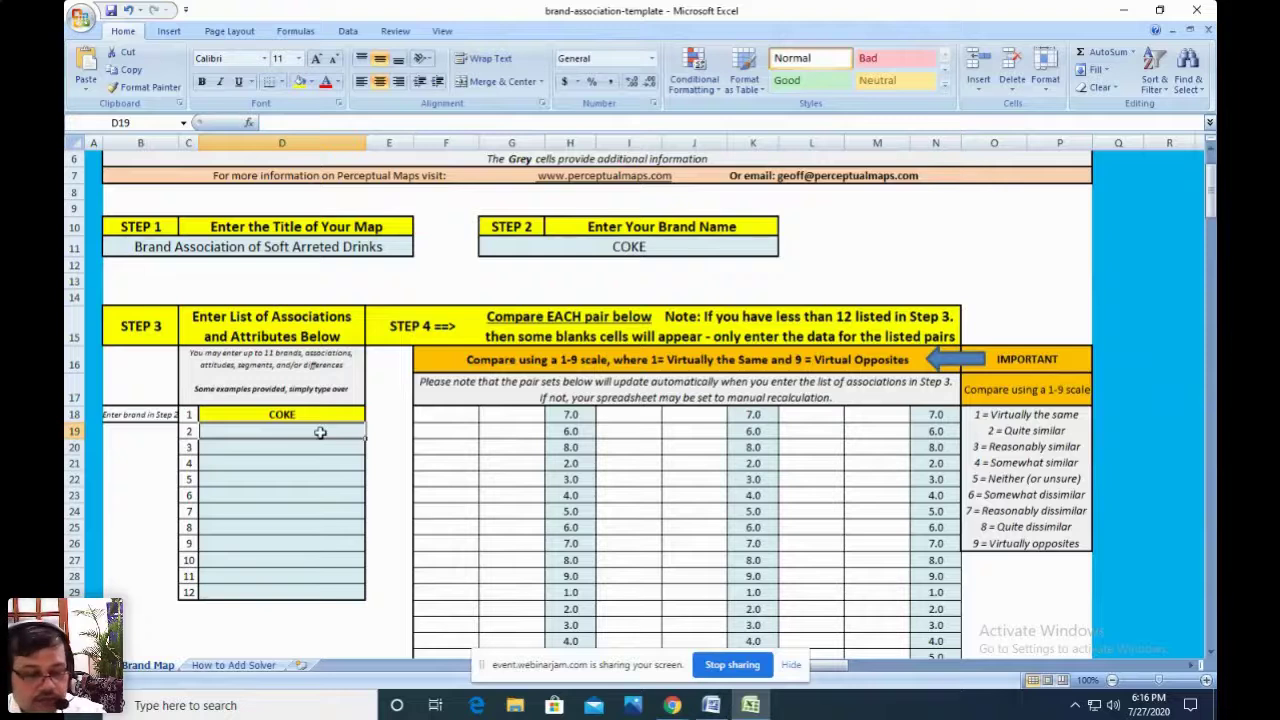
text(Taste)
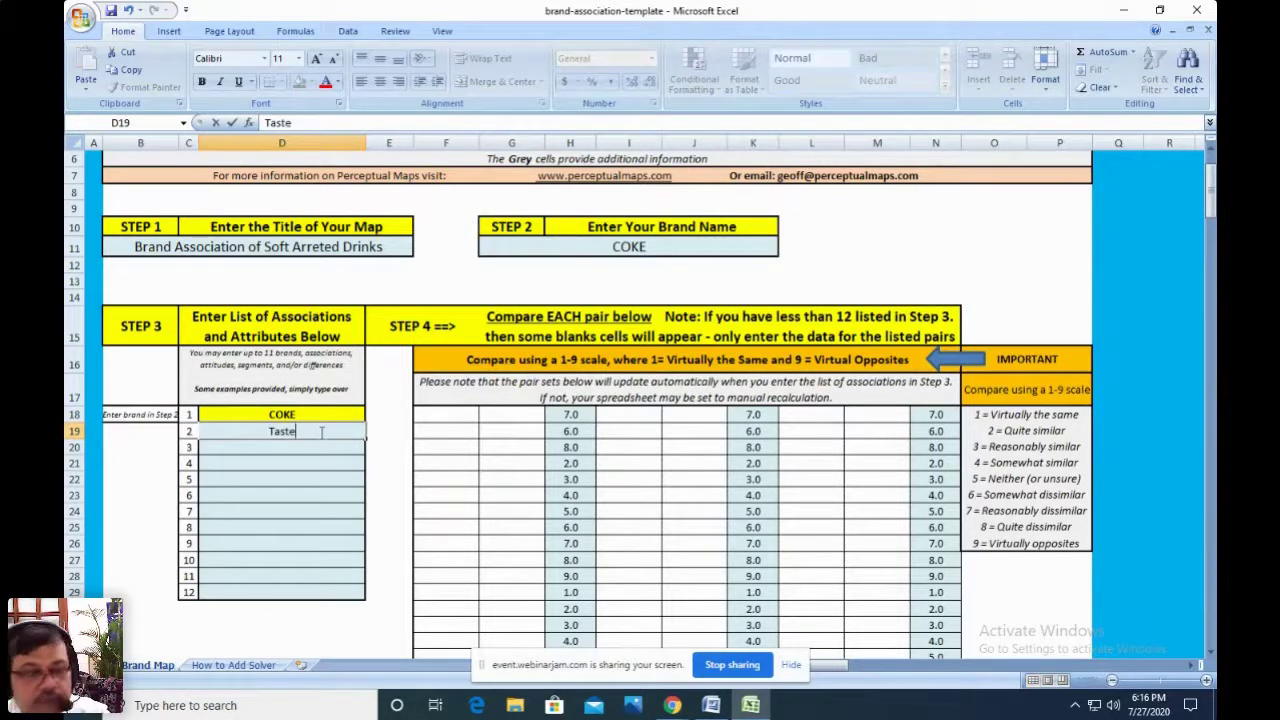
key(Return)
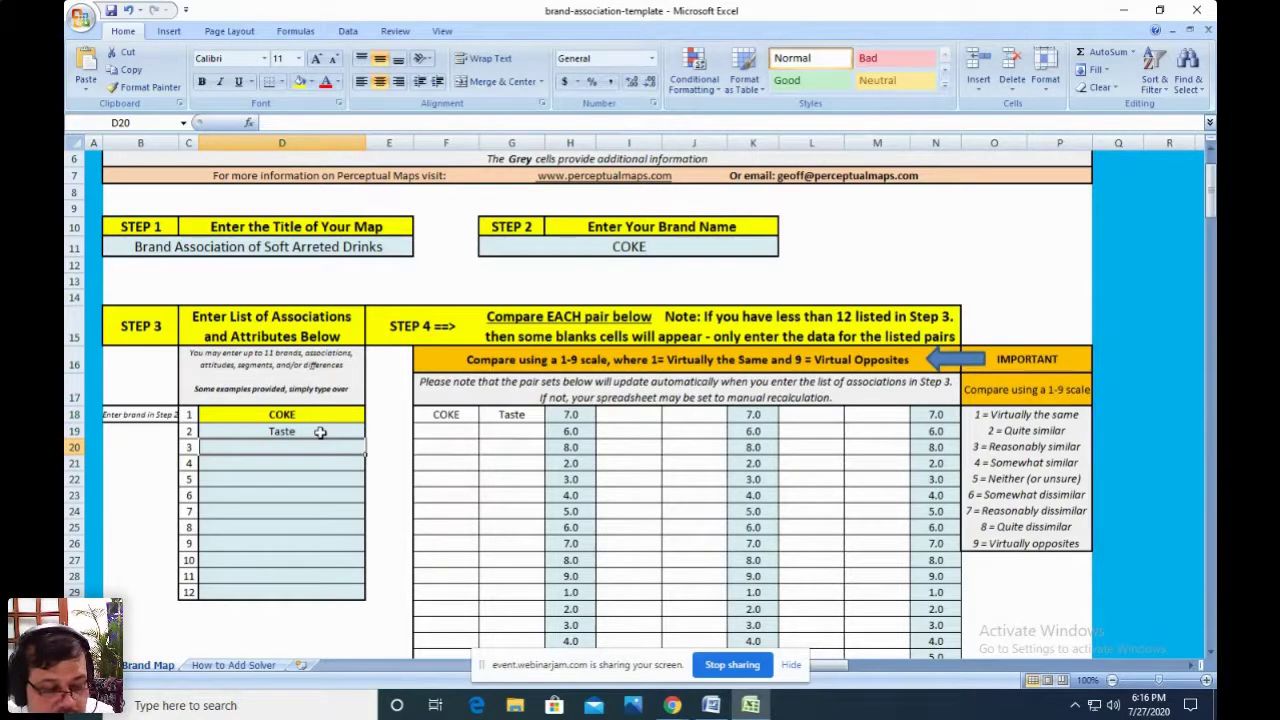
text(aer)
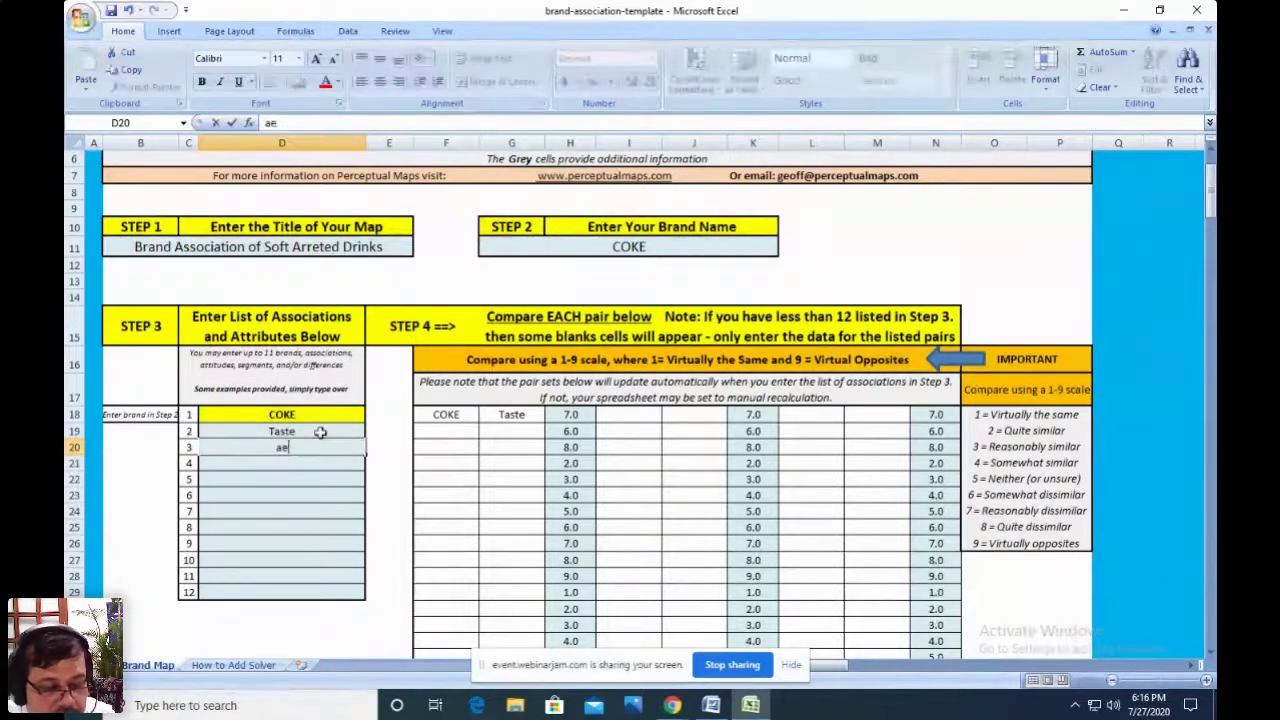
key(BackSpace)
key(BackSpace)
key(BackSpace)
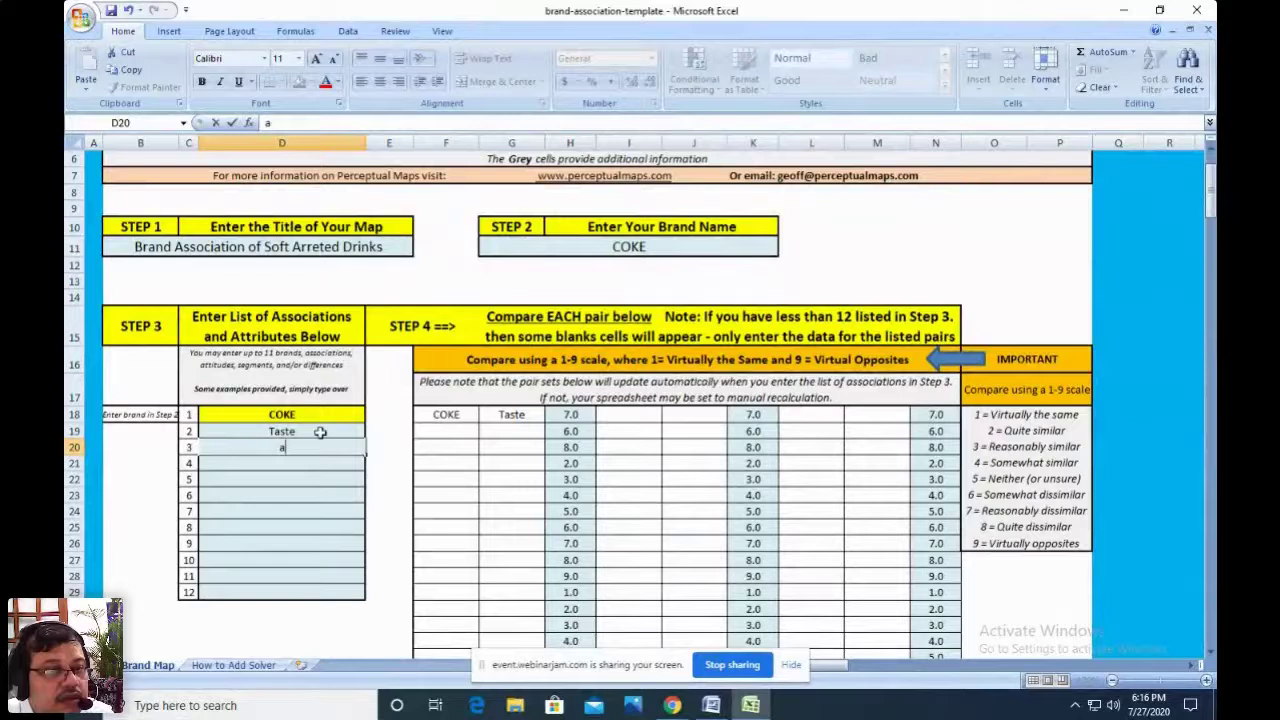
- Enter CO2 effect as the third entry in the list of associations
text(Carbon eff)
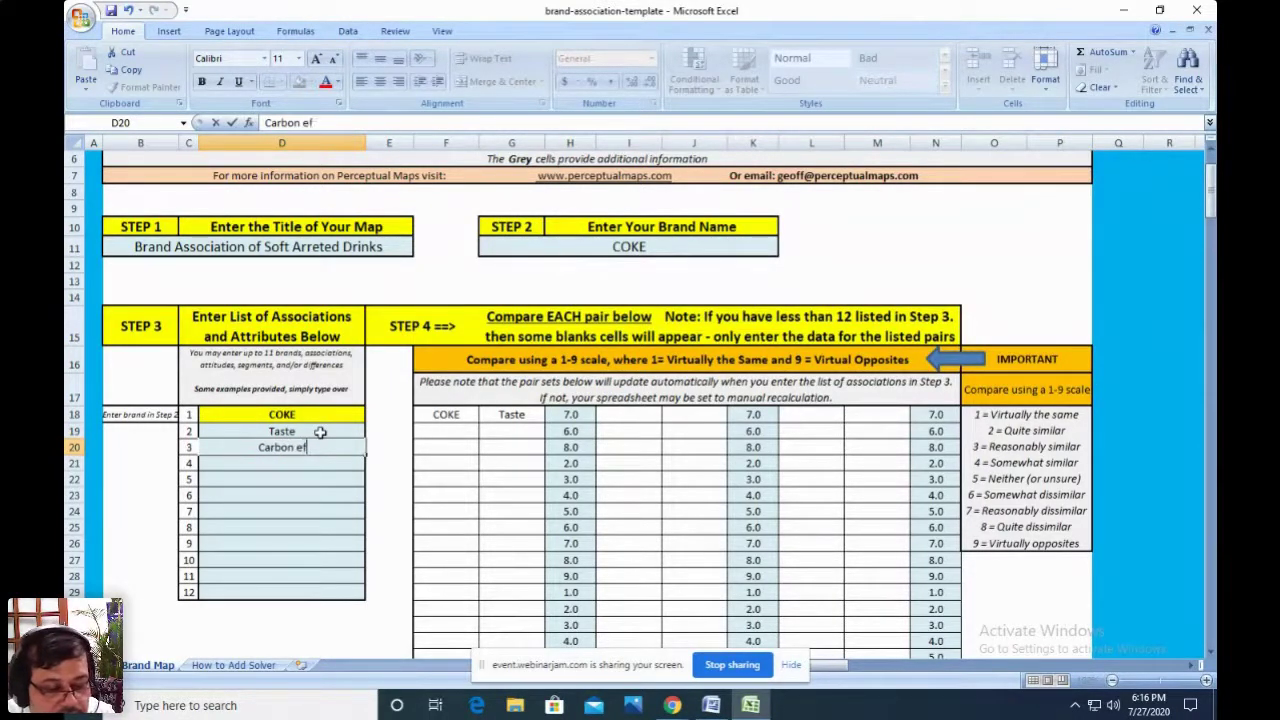
key(BackSpace)
key(BackSpace)
key(BackSpace)
key(BackSpace)
key(BackSpace)
key(BackSpace)
key(BackSpace)
key(BackSpace)
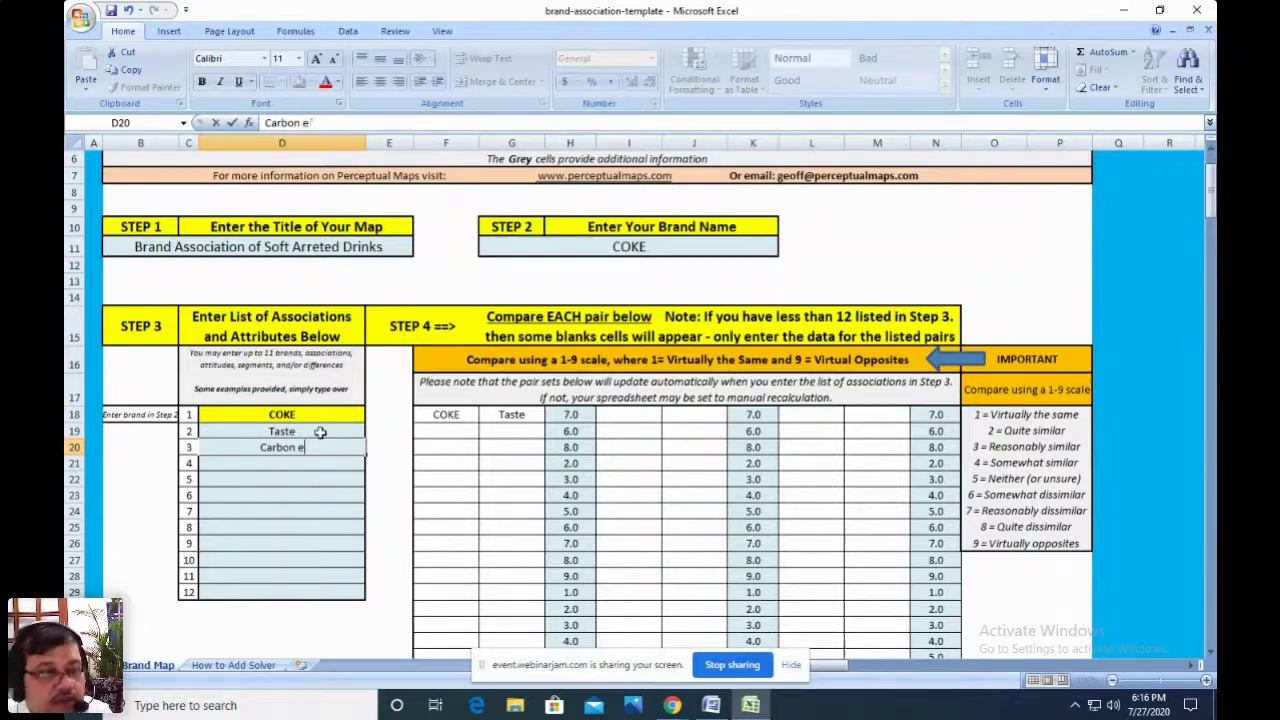
key(BackSpace)
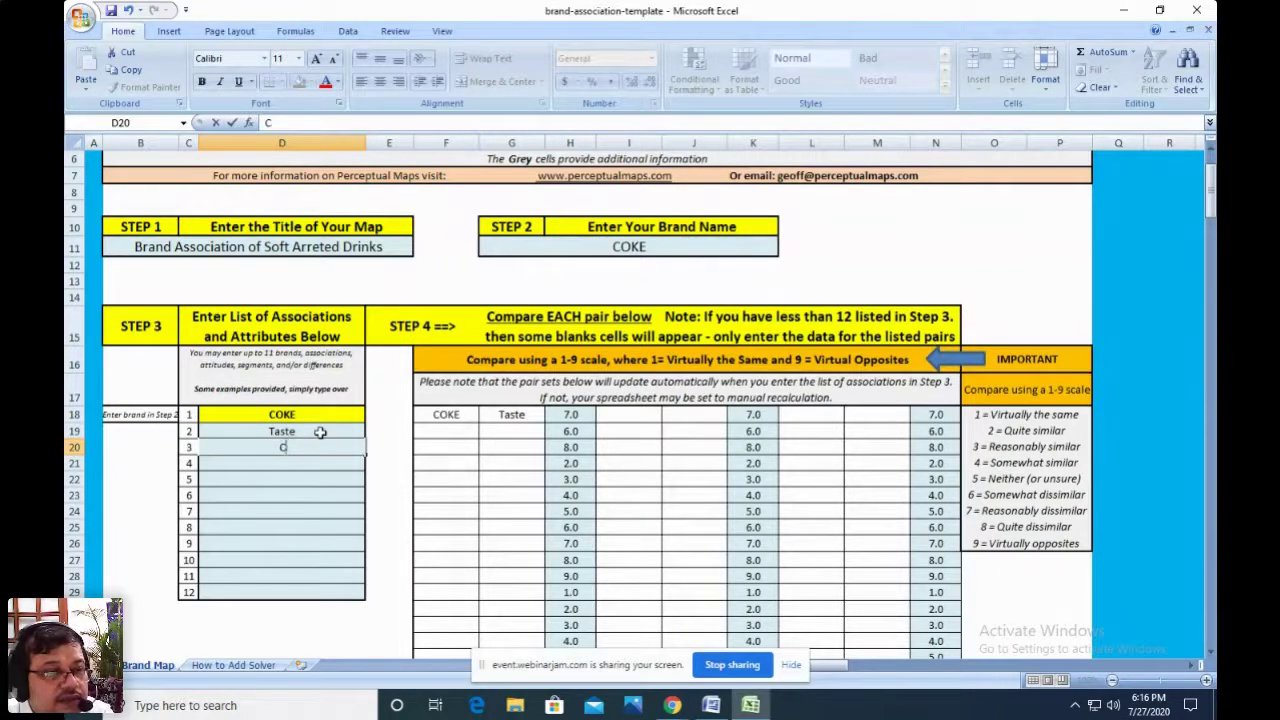
text(O2)
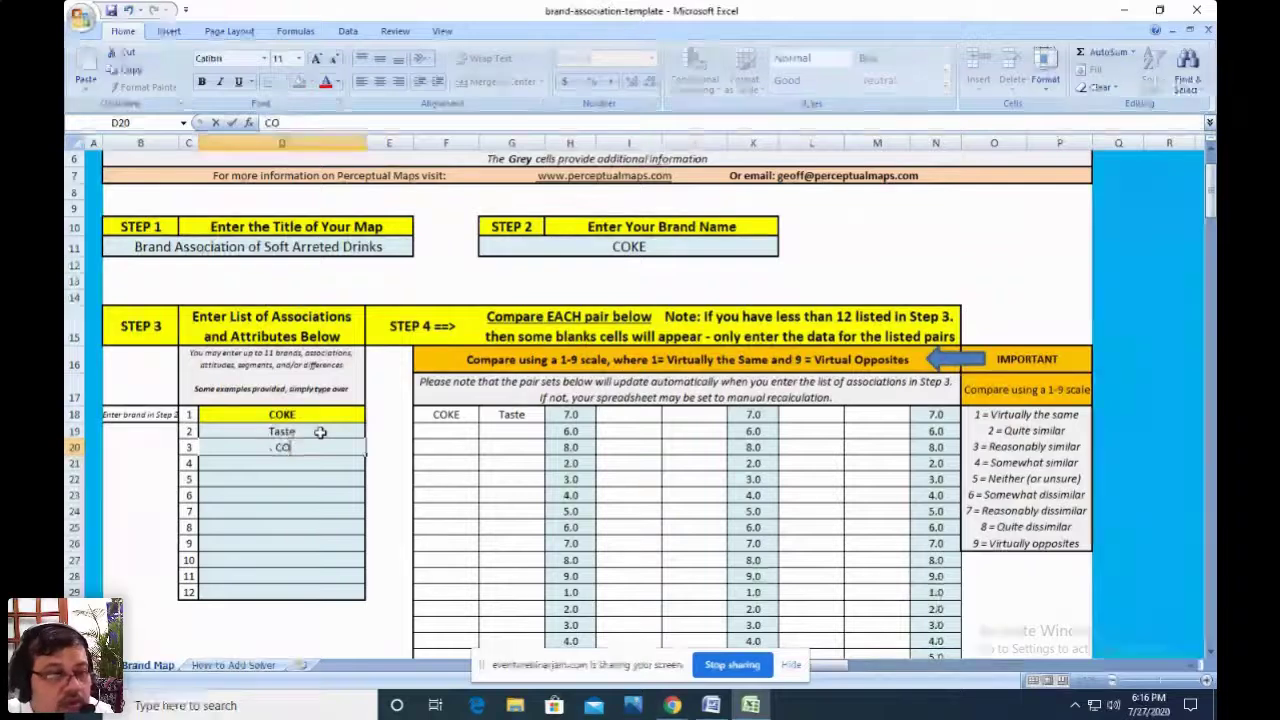
text( effect)
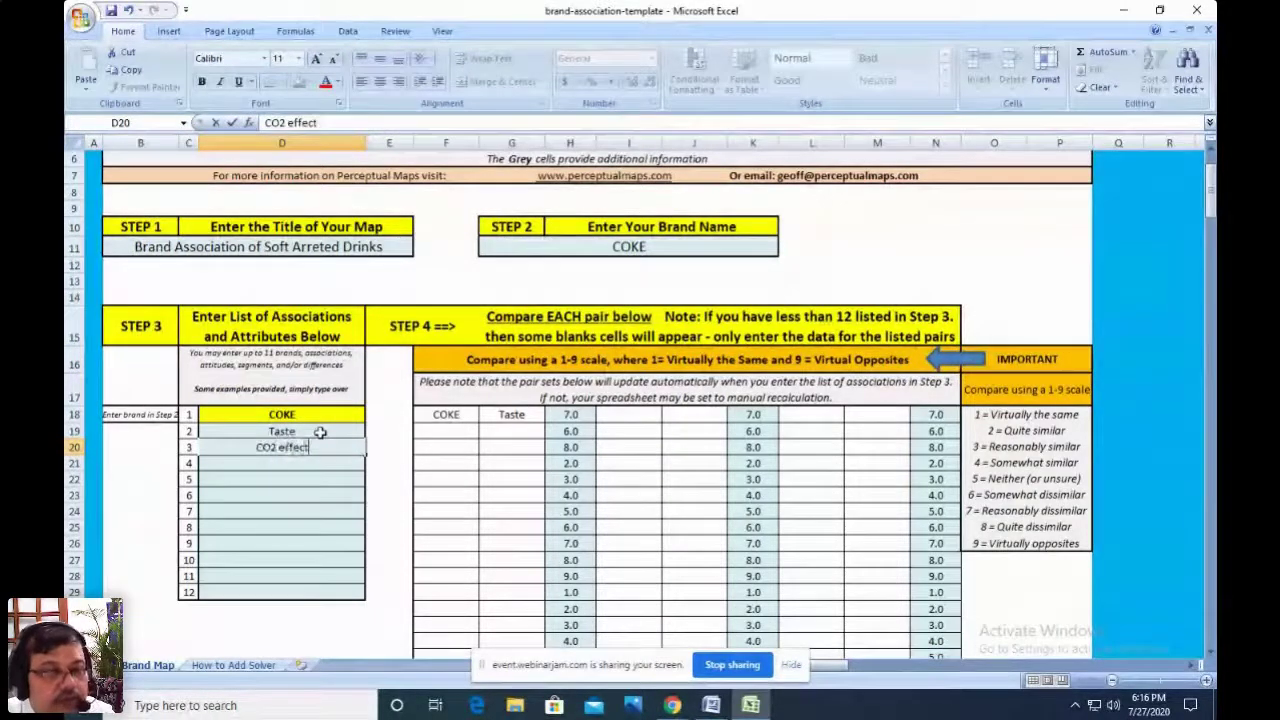
key(Return)
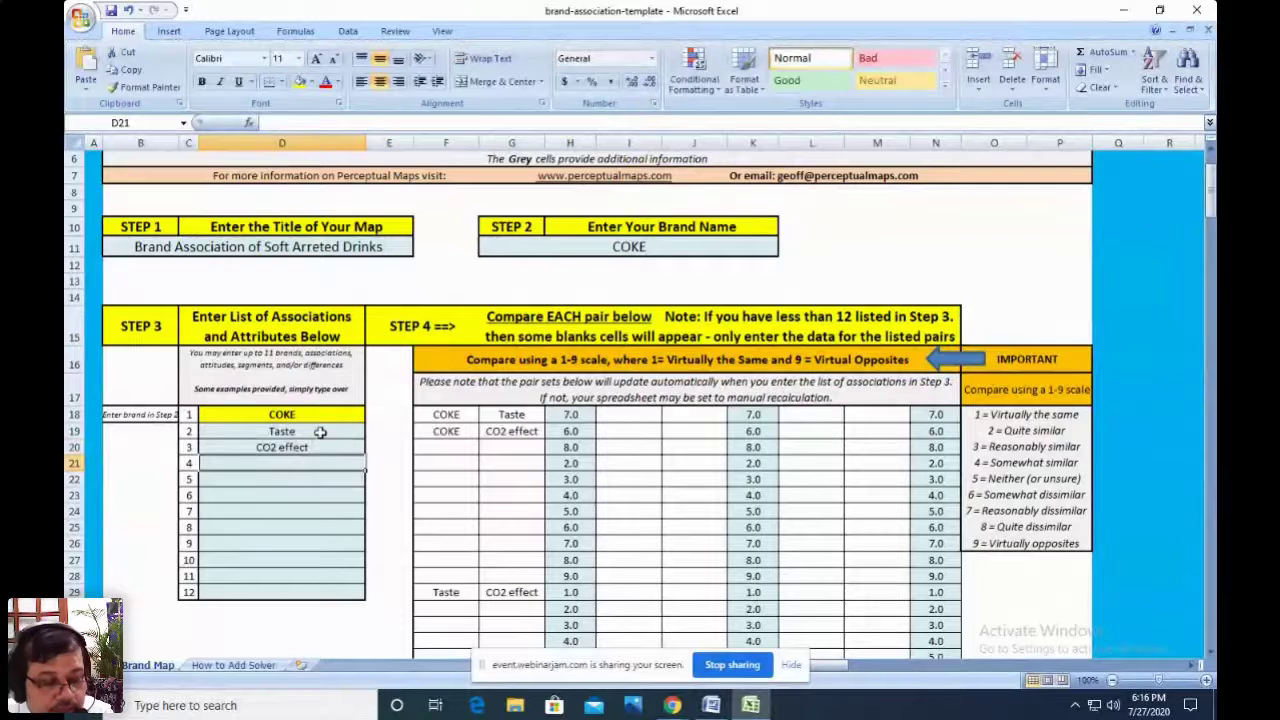
- Enter sweet, variants and healthy as entries 4 to 6 in the list of associations
text(sweet)
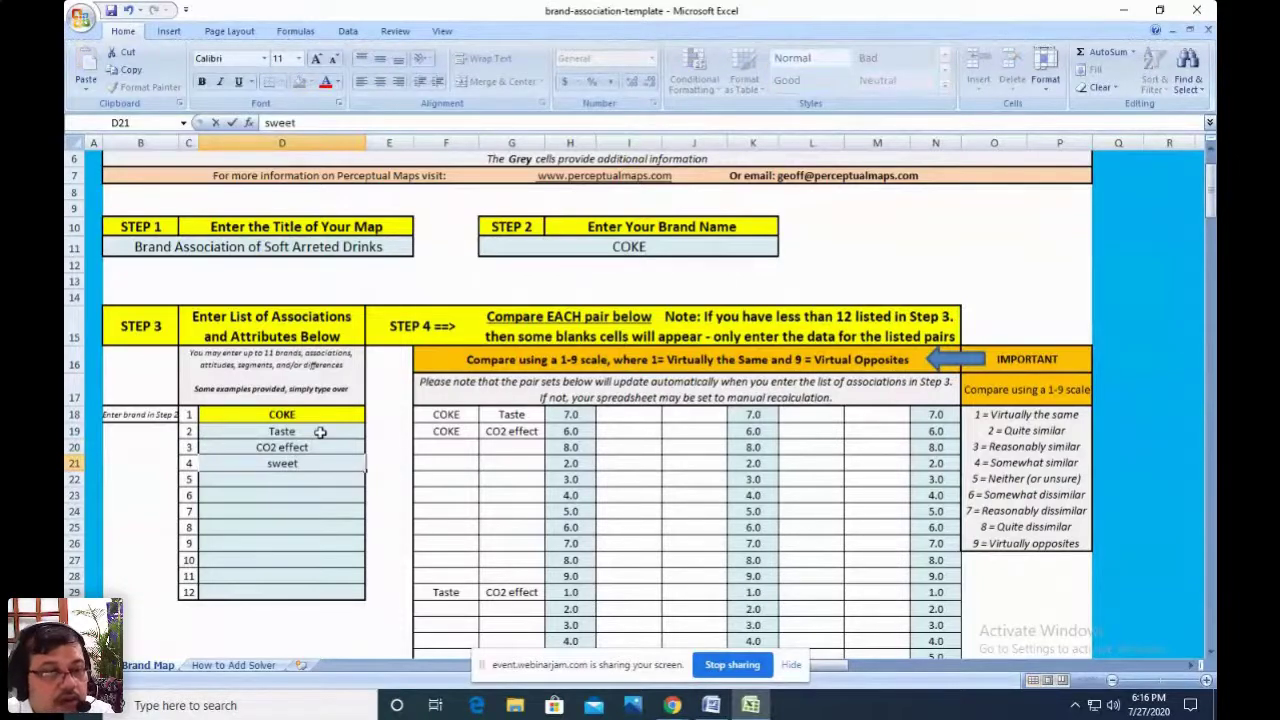
key(Return)
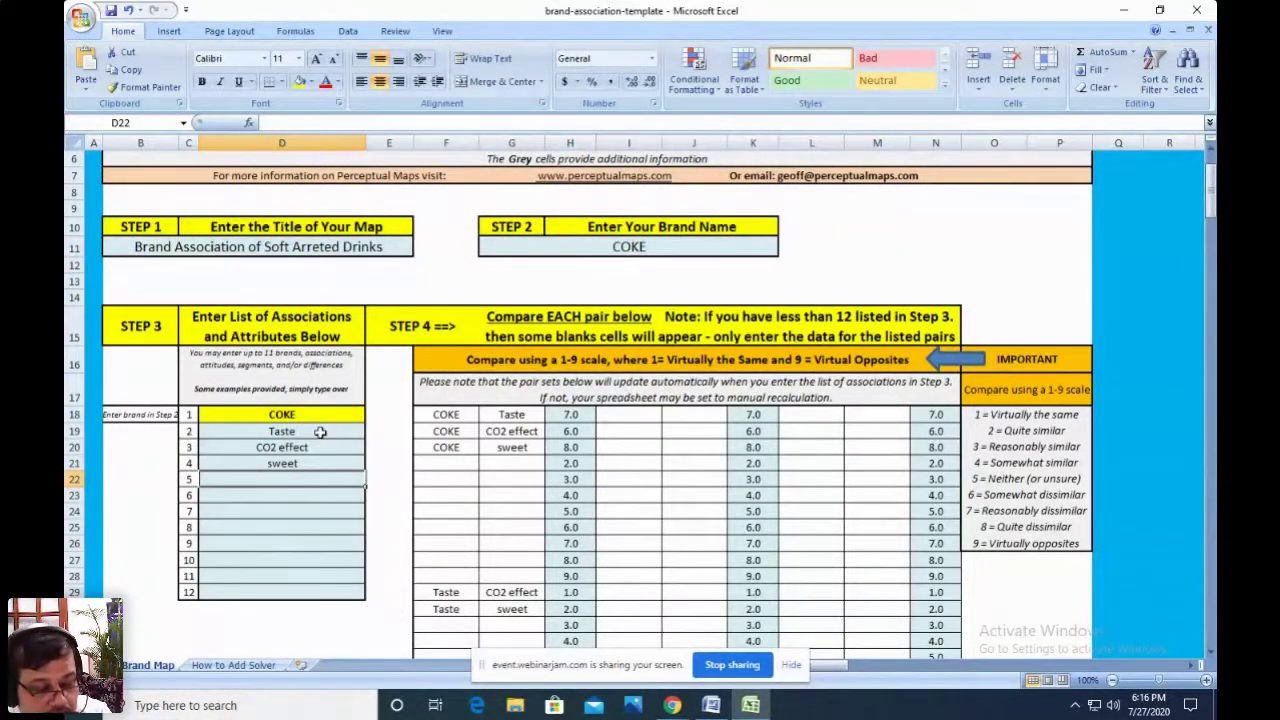
text(var)
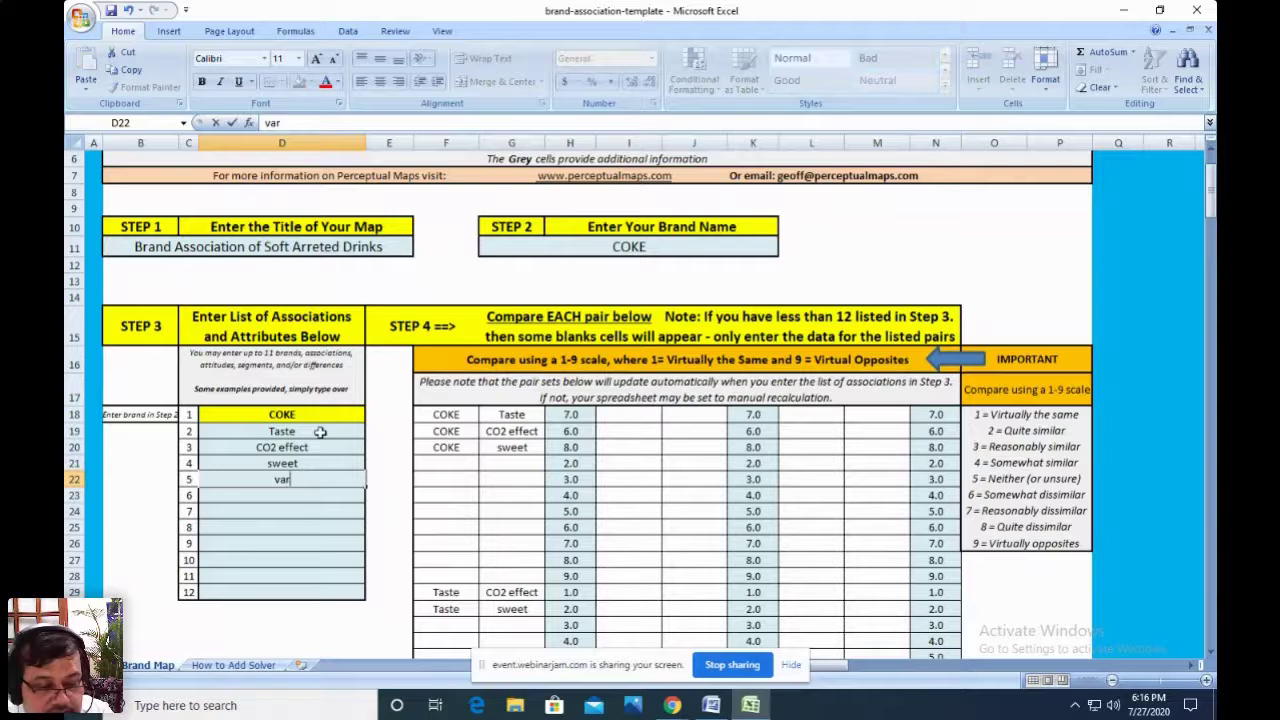
text(iants)
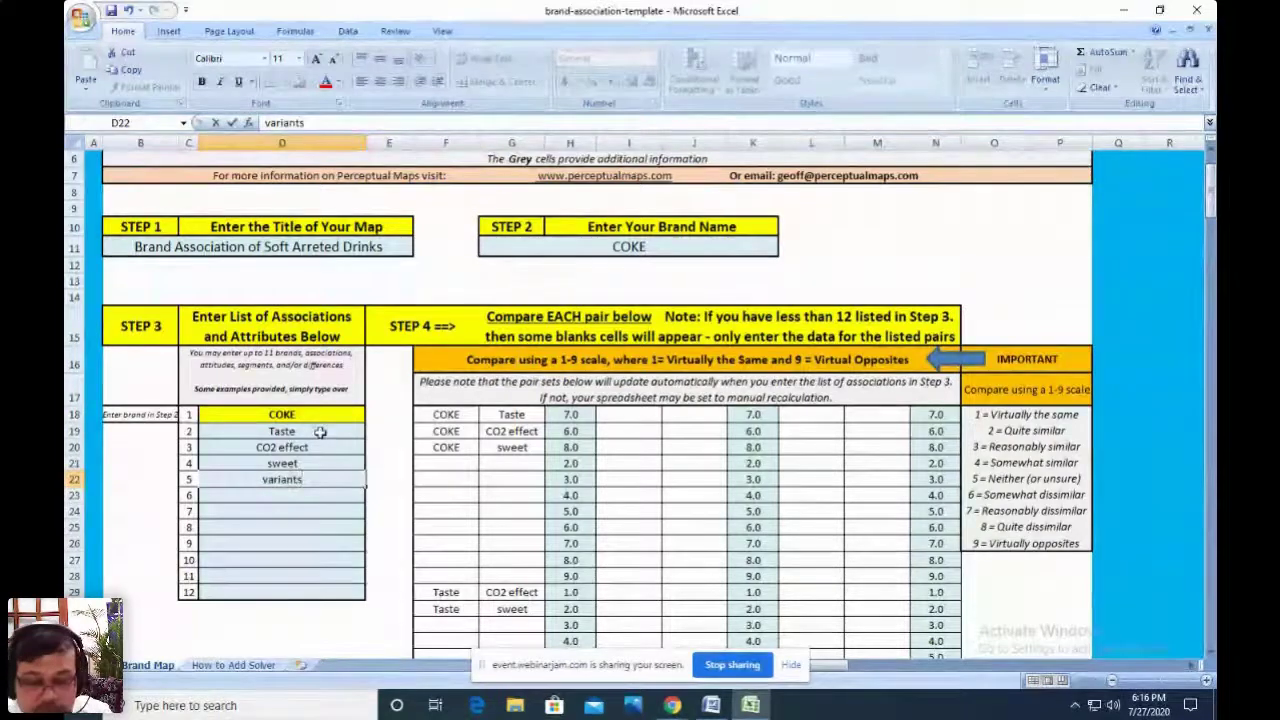
key(Return)
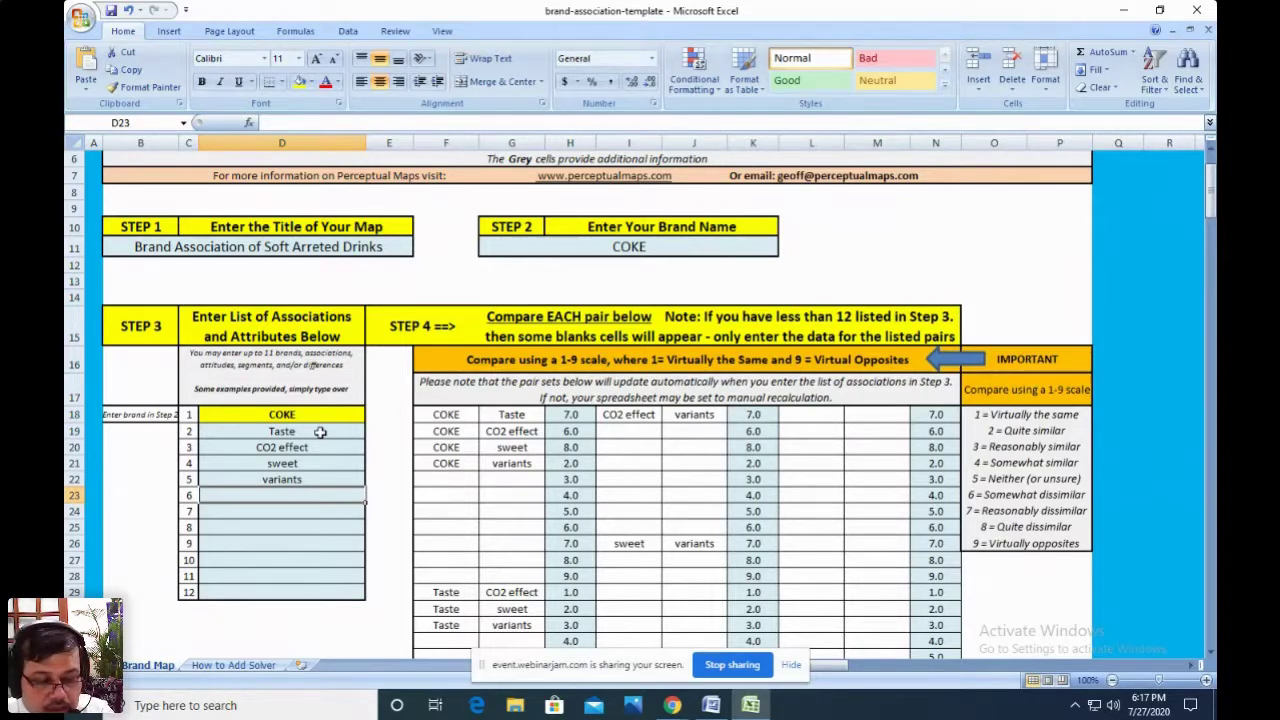
text(hea)
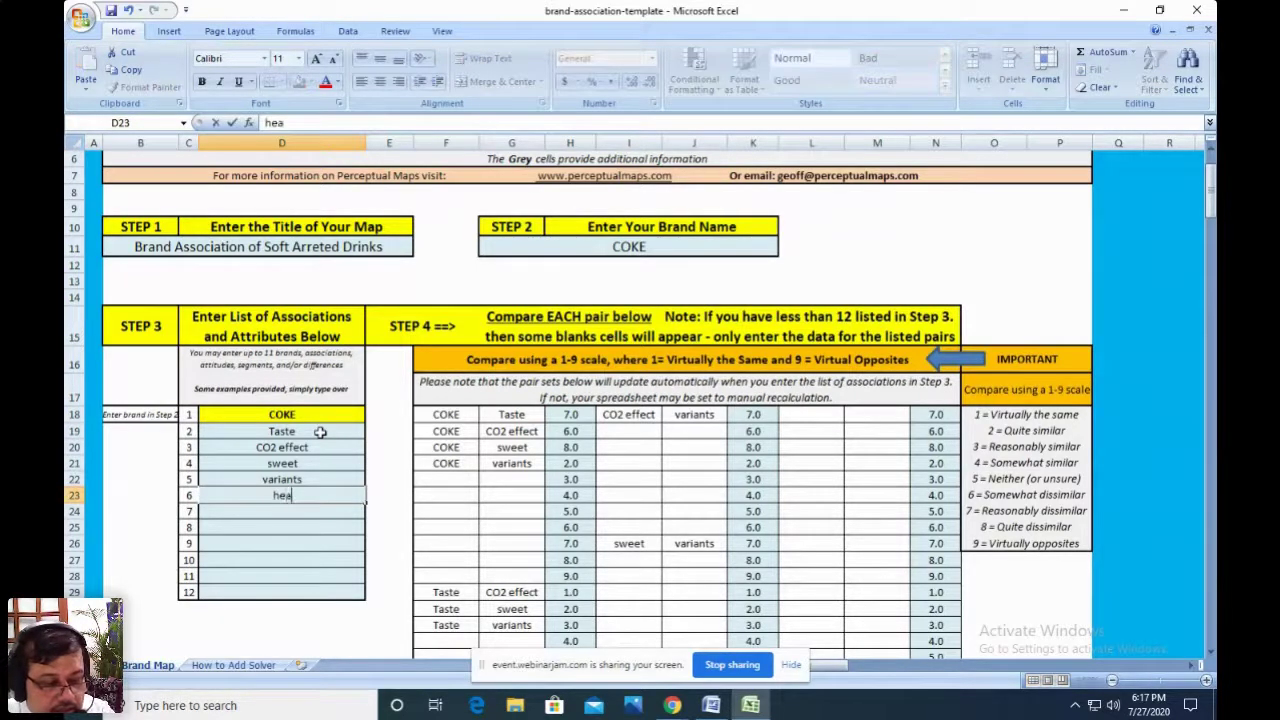
text(lthy)
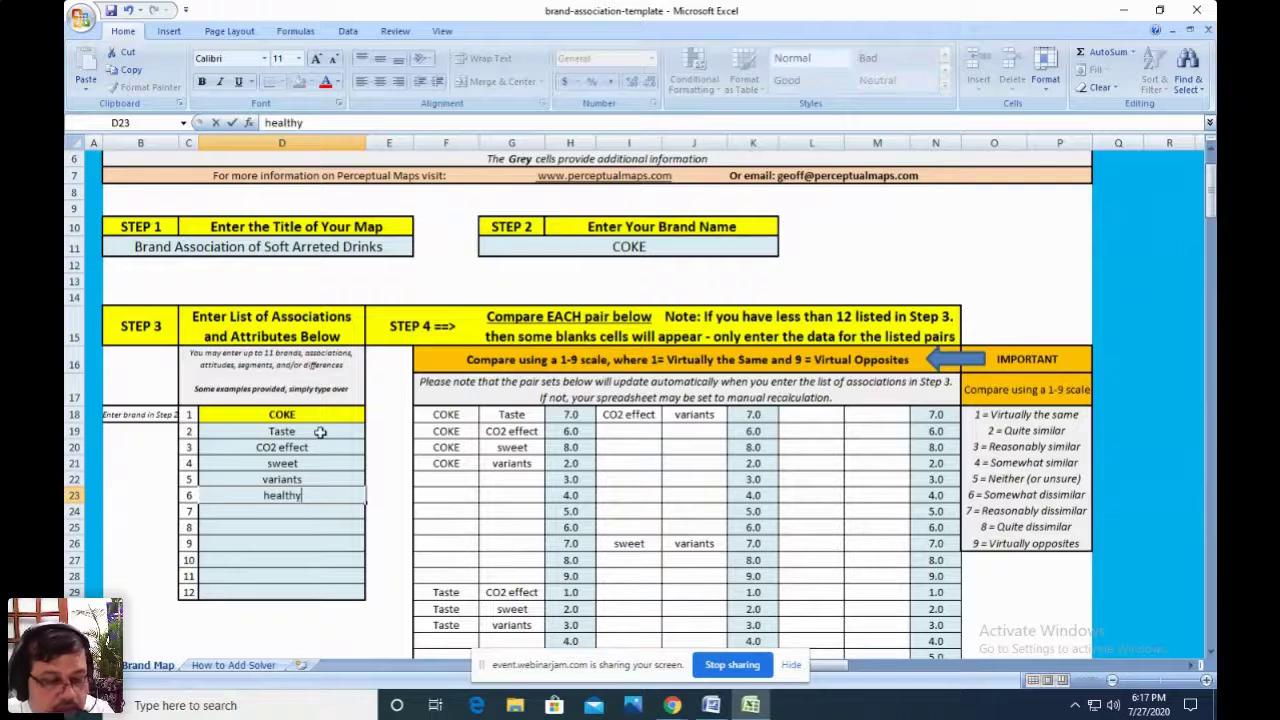
click(324, 540)
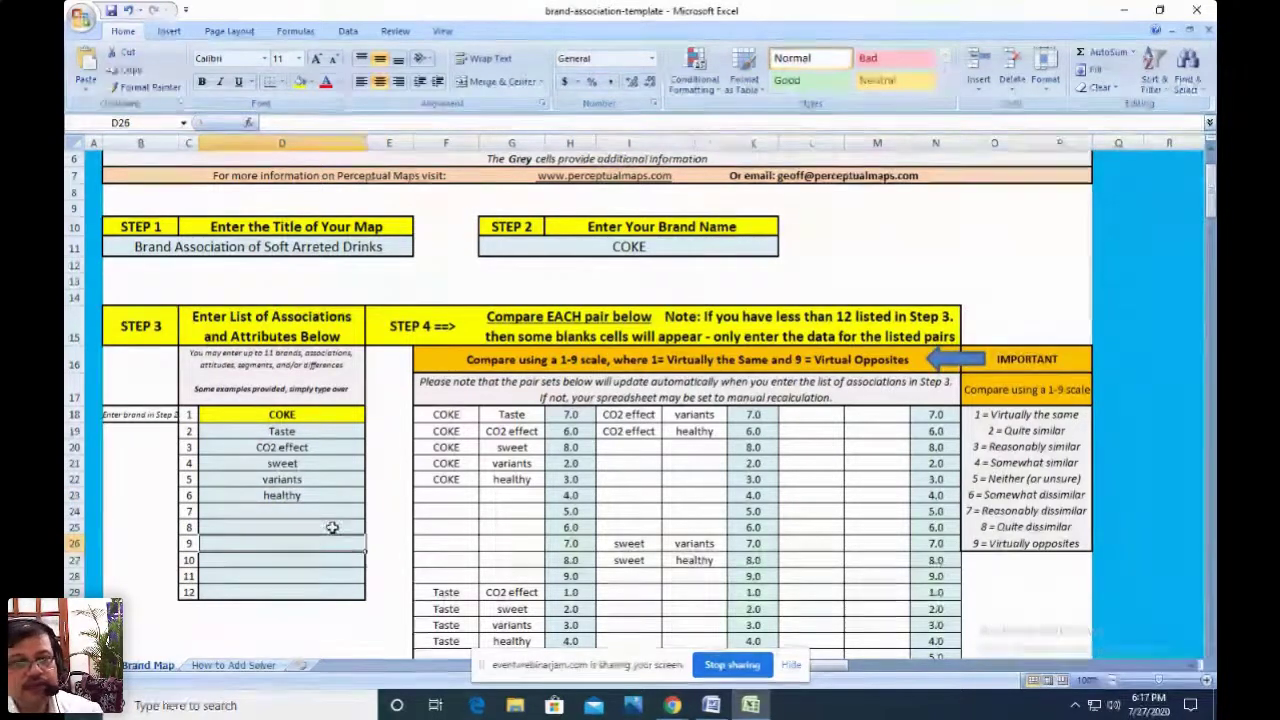
- Clear all old pair scores from the three Step 4 score columns, H, K and N, starting at row 18
drag(570, 413, 577, 612)
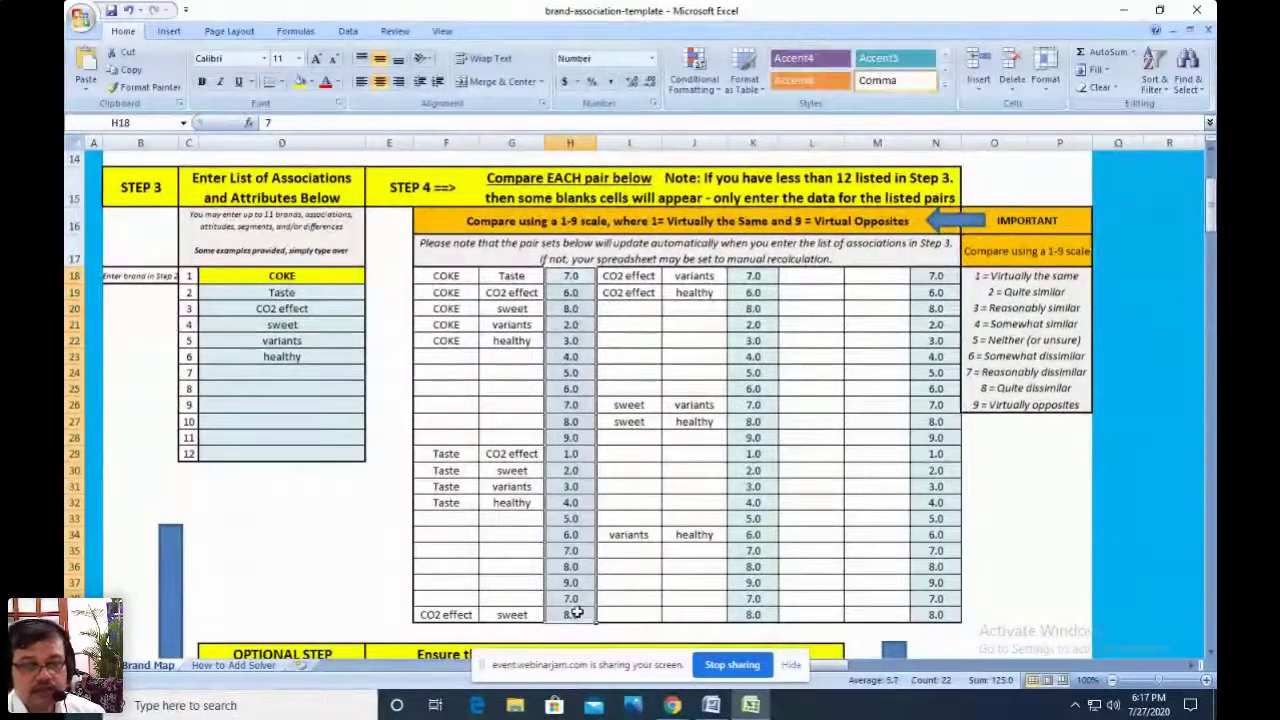
key(Delete)
drag(753, 276, 752, 616)
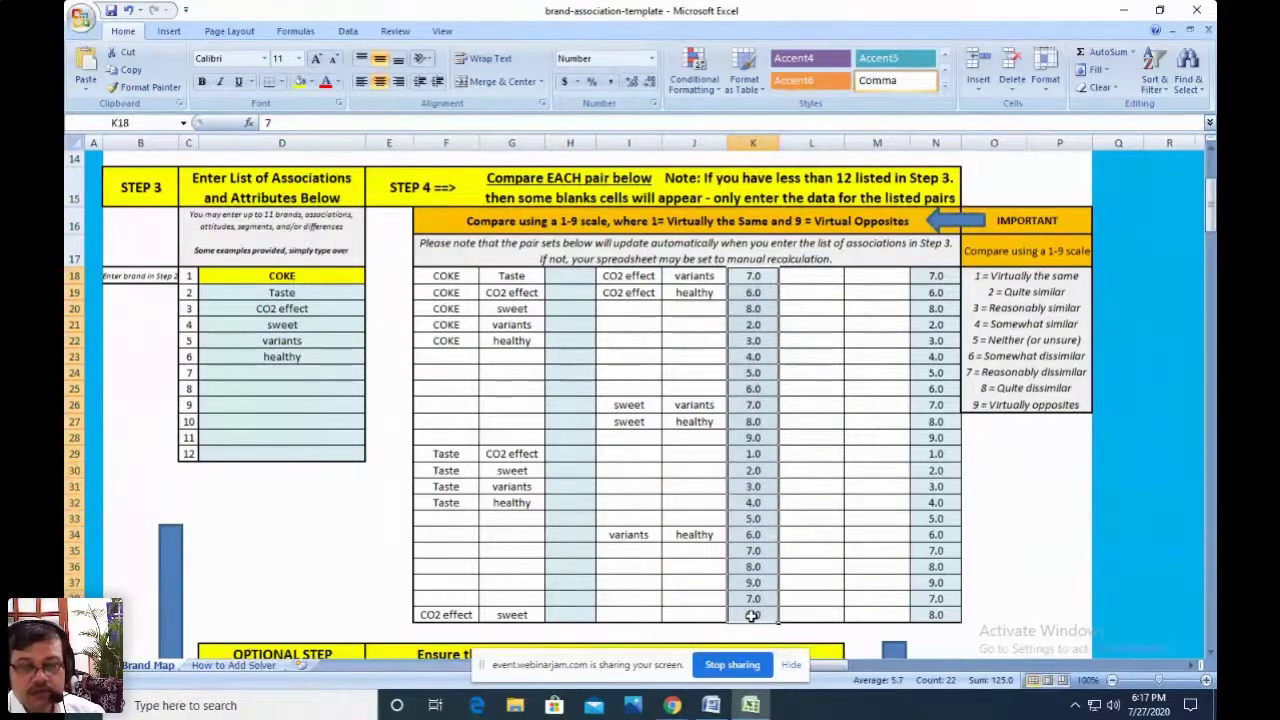
key(Delete)
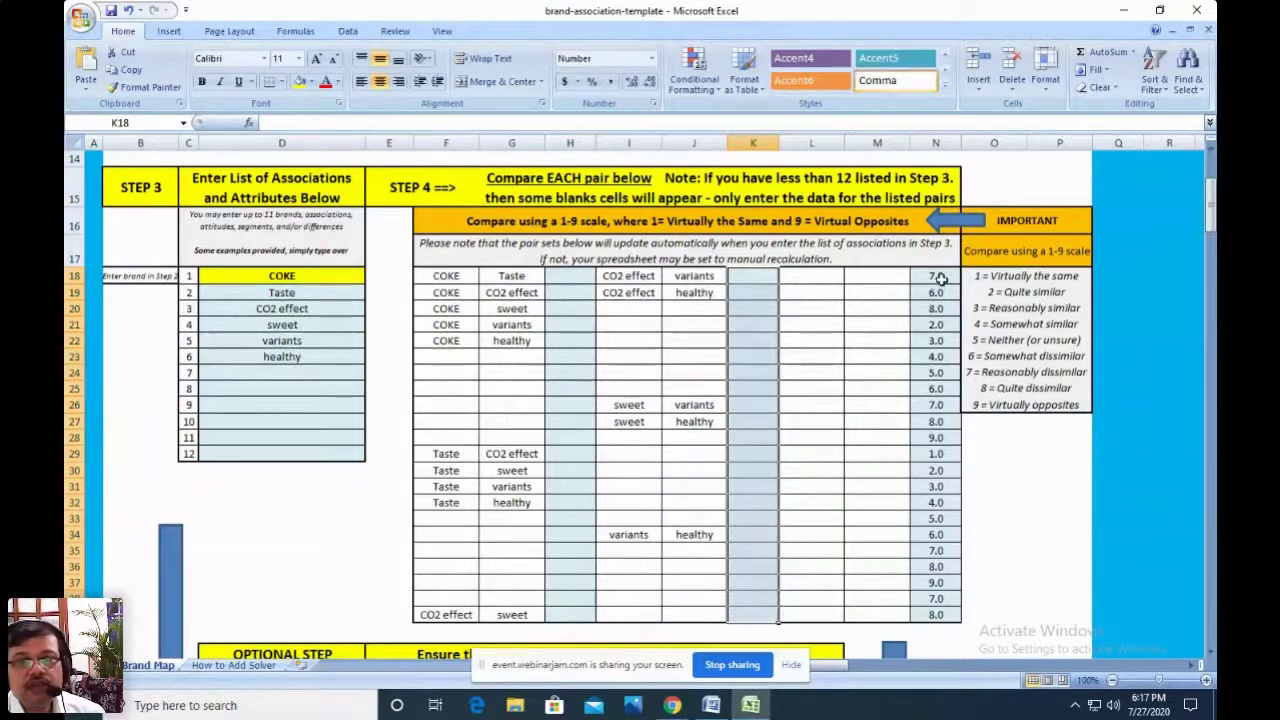
drag(936, 277, 938, 619)
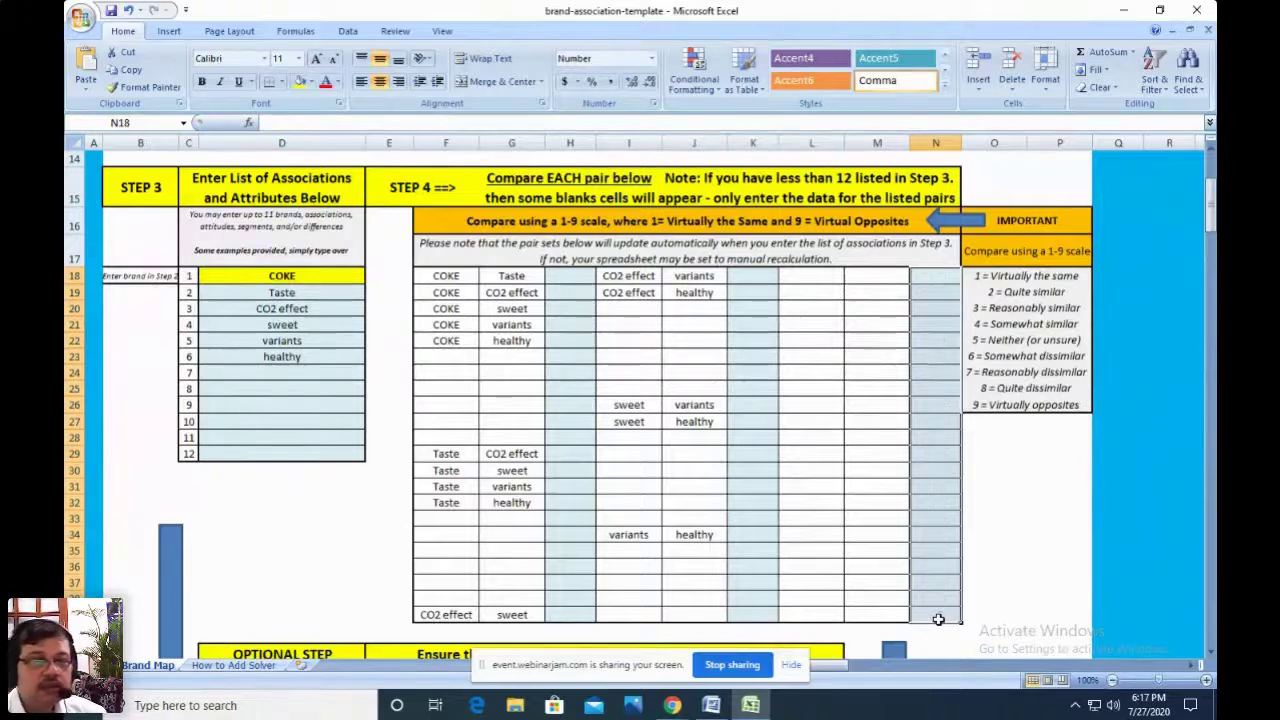
key(Delete)
click(866, 507)
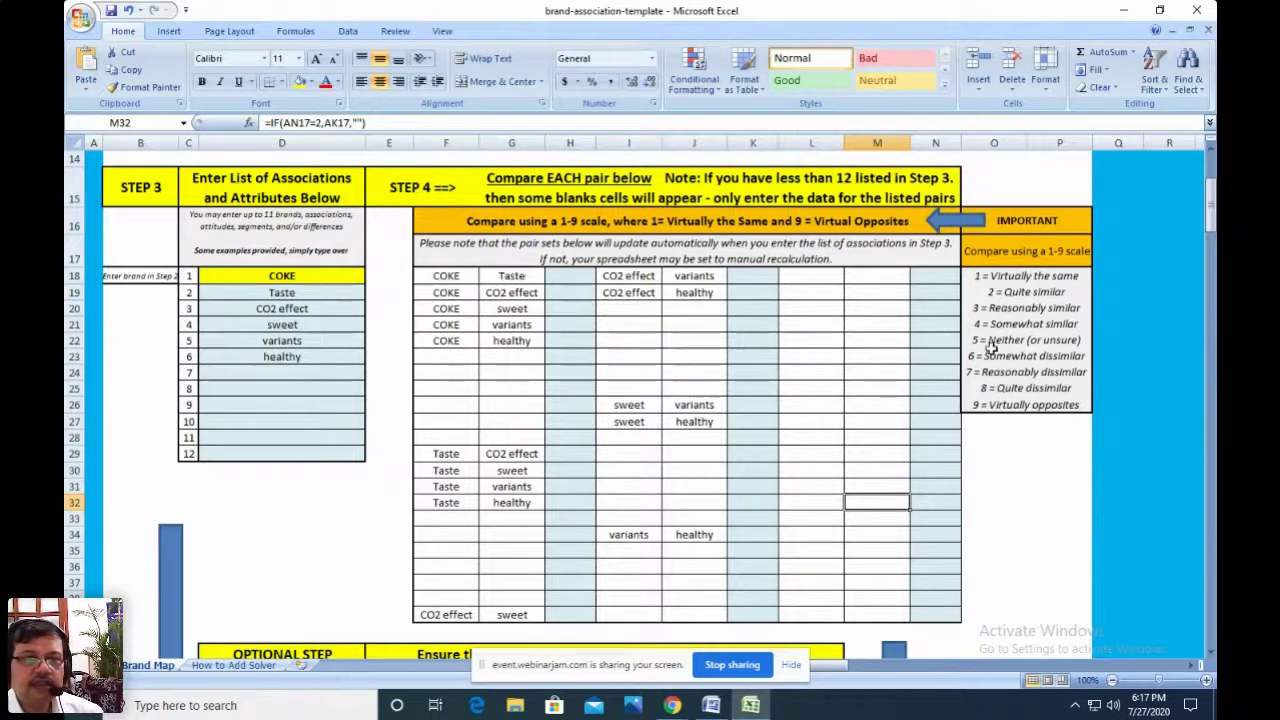
- Score COKE's pairs in Step 4: Taste 3, CO2 effect 4, sweet 1, variants 1 and healthy 3
click(575, 277)
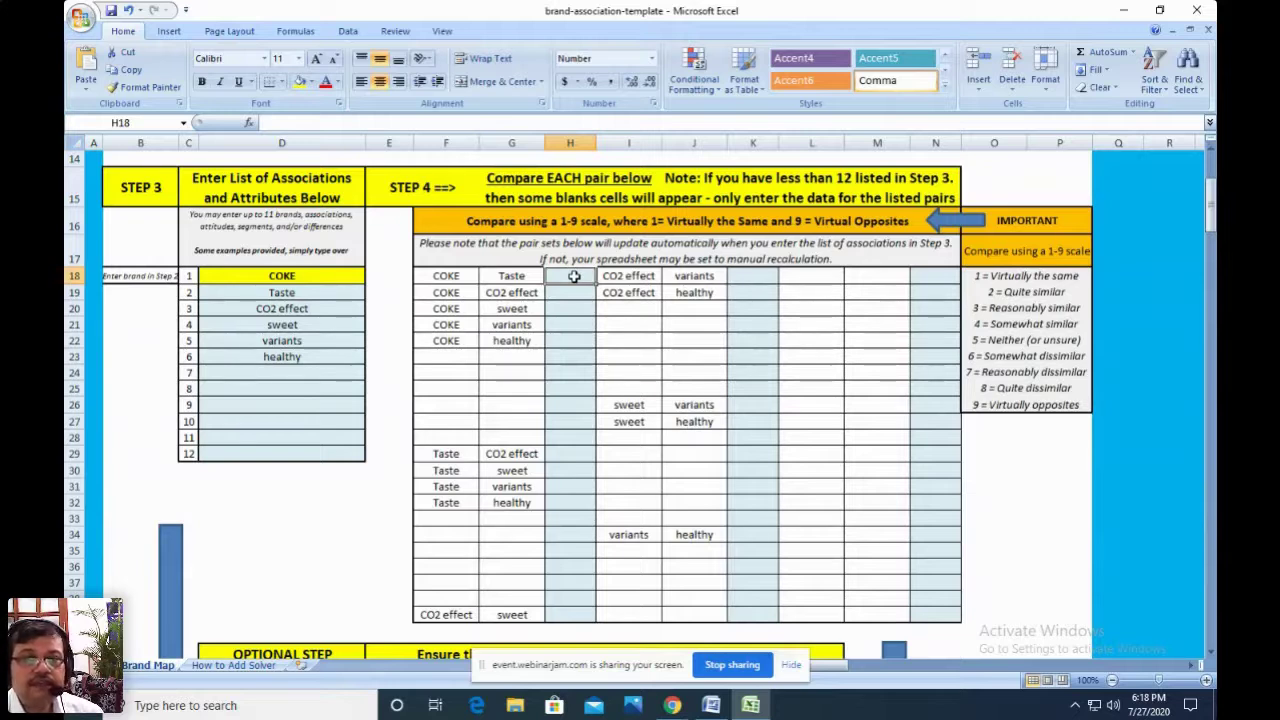
text(3)
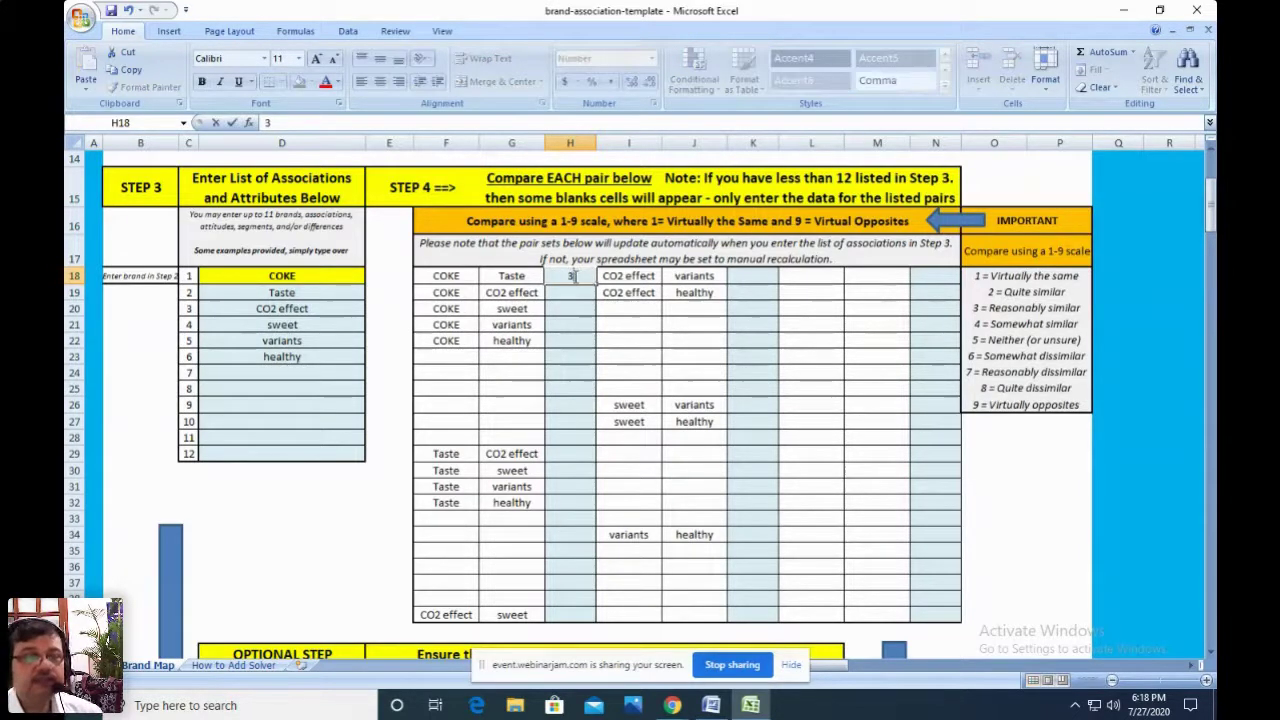
key(Return)
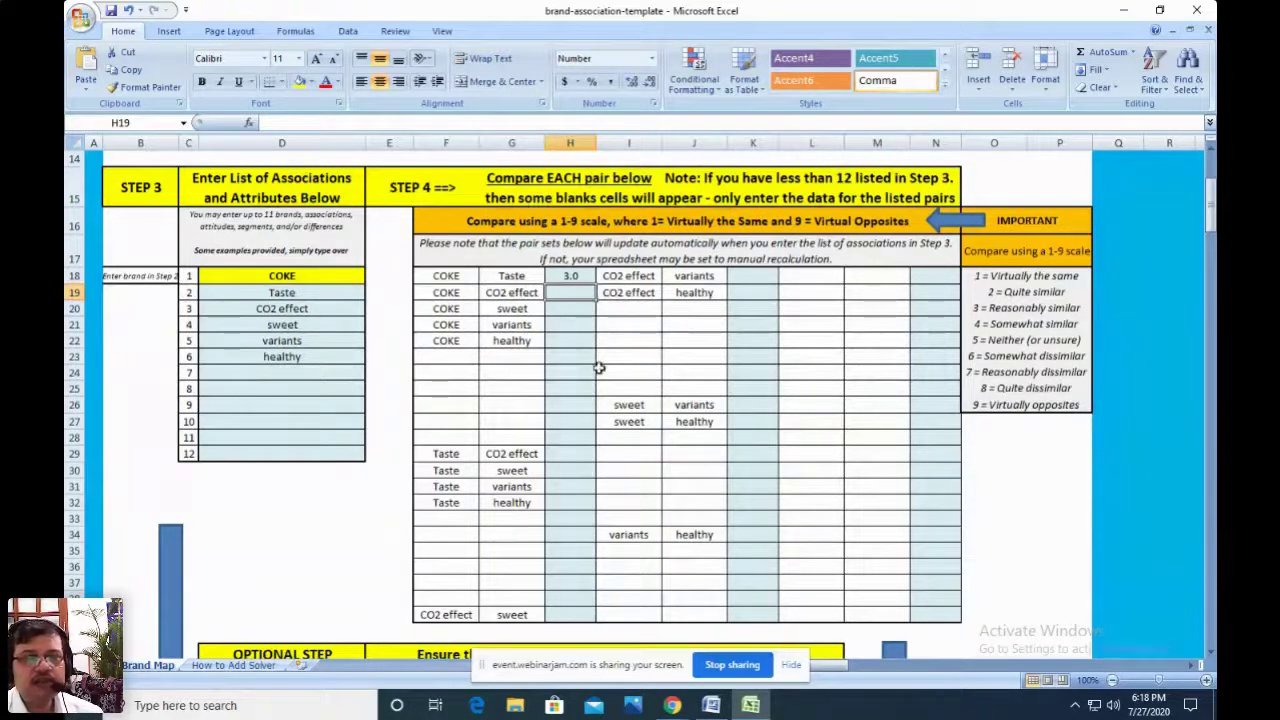
text(4)
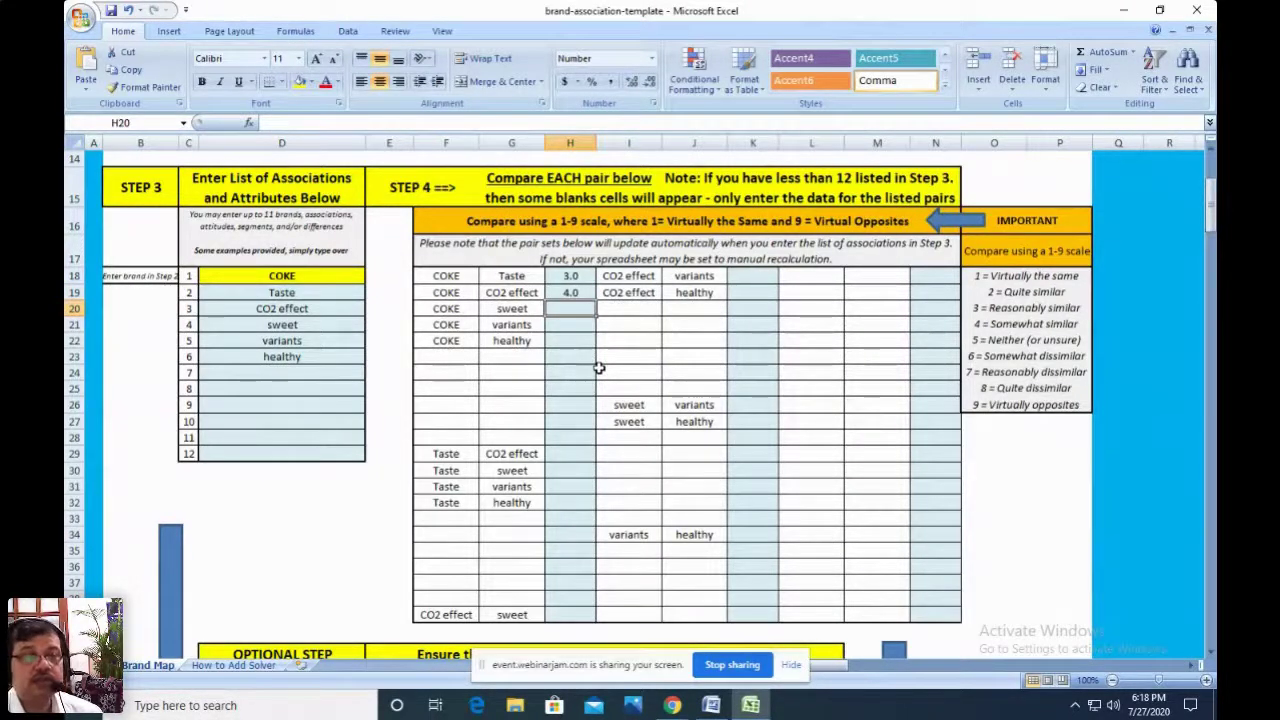
text(1)
key(Return)
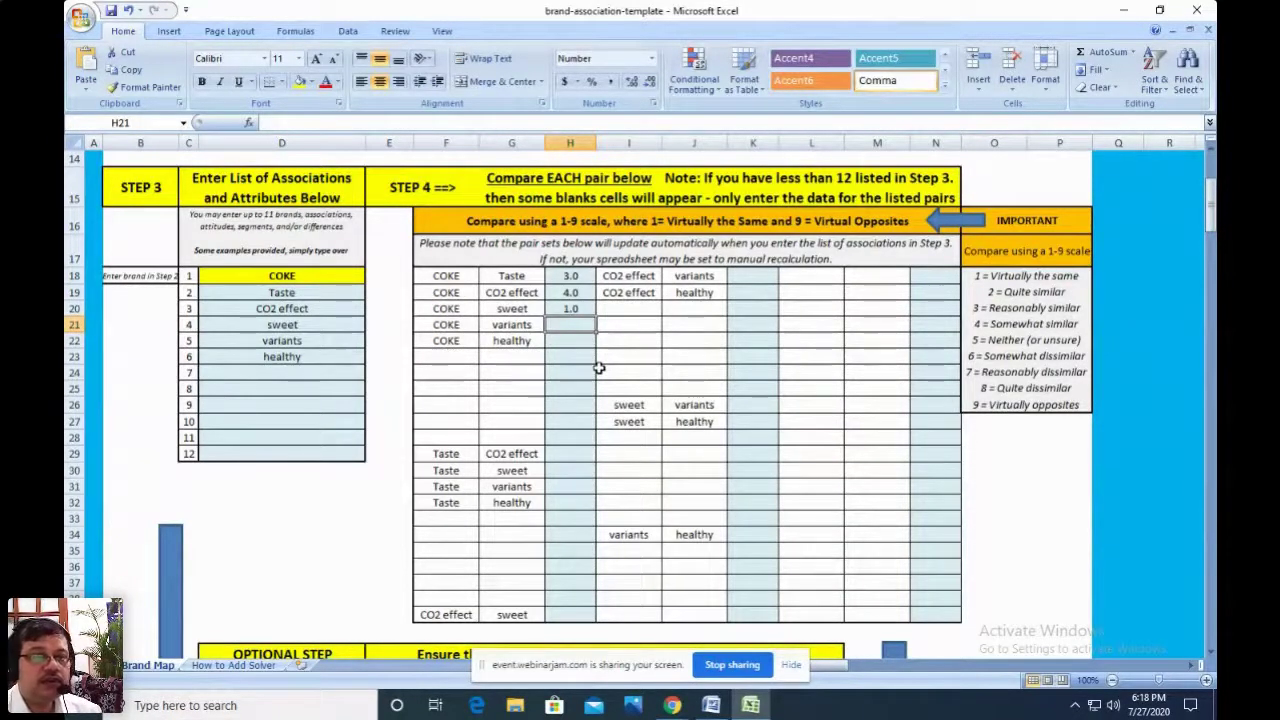
text(1)
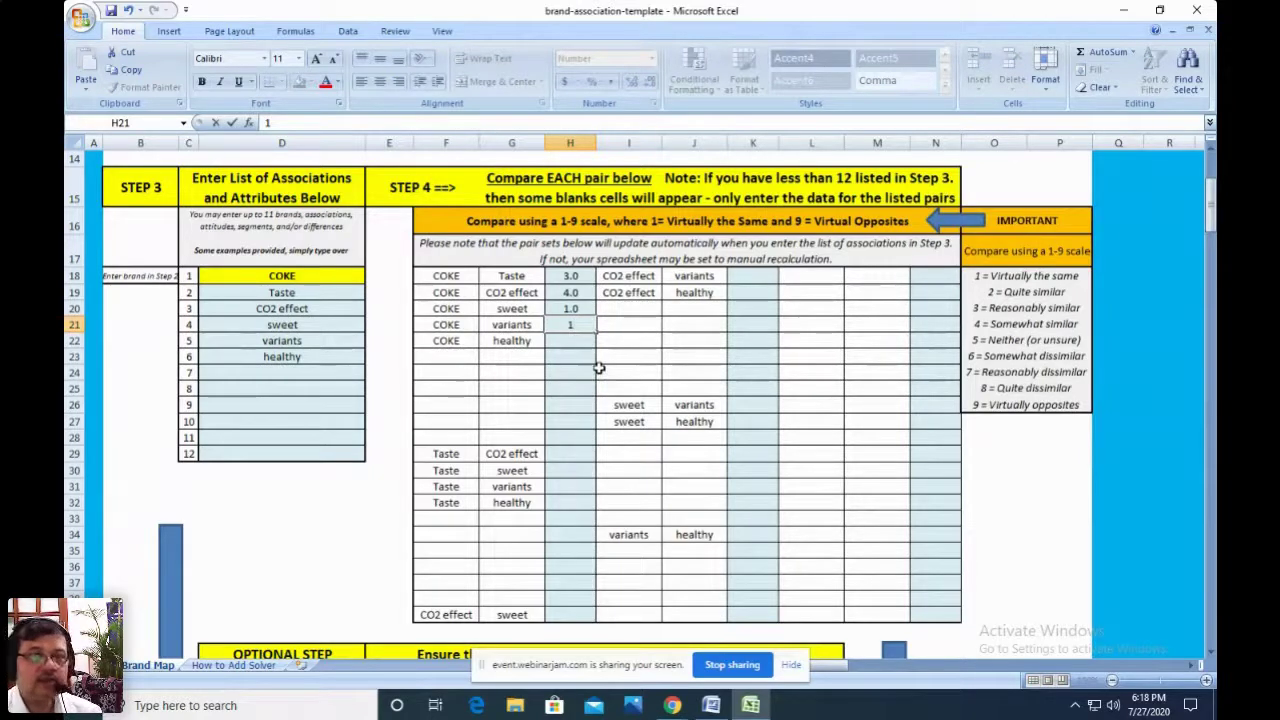
key(Return)
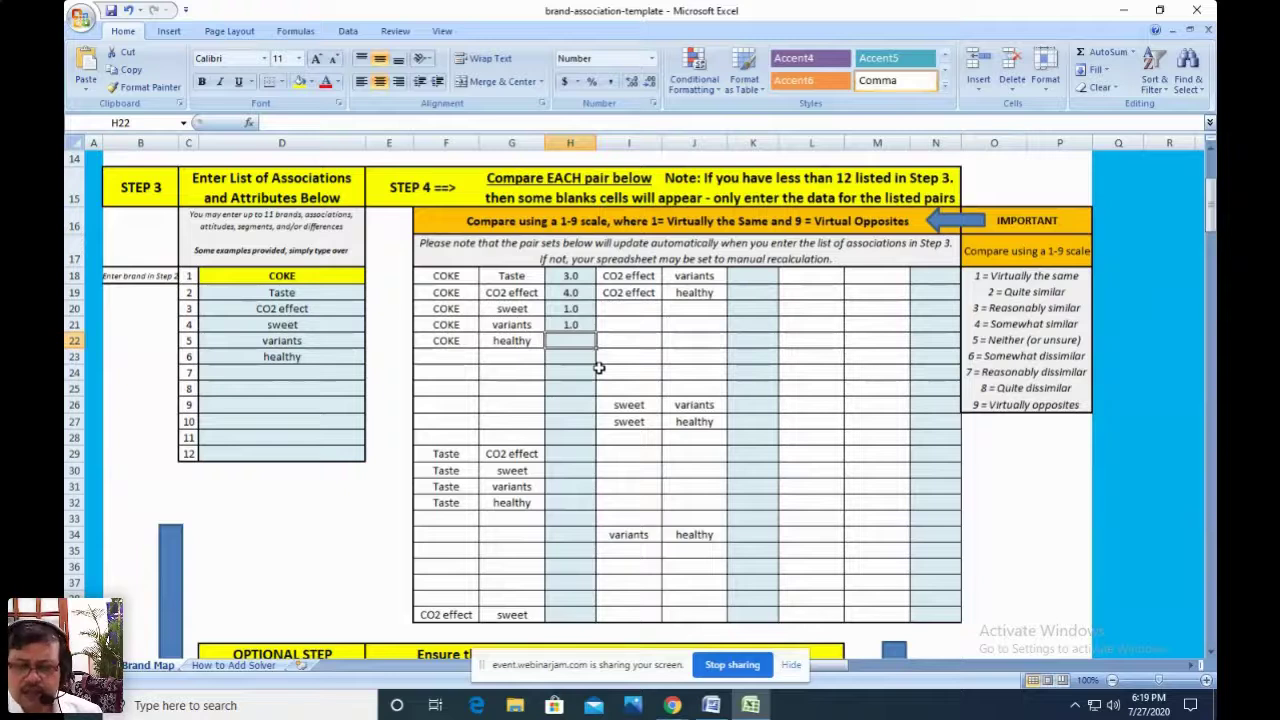
text(3)
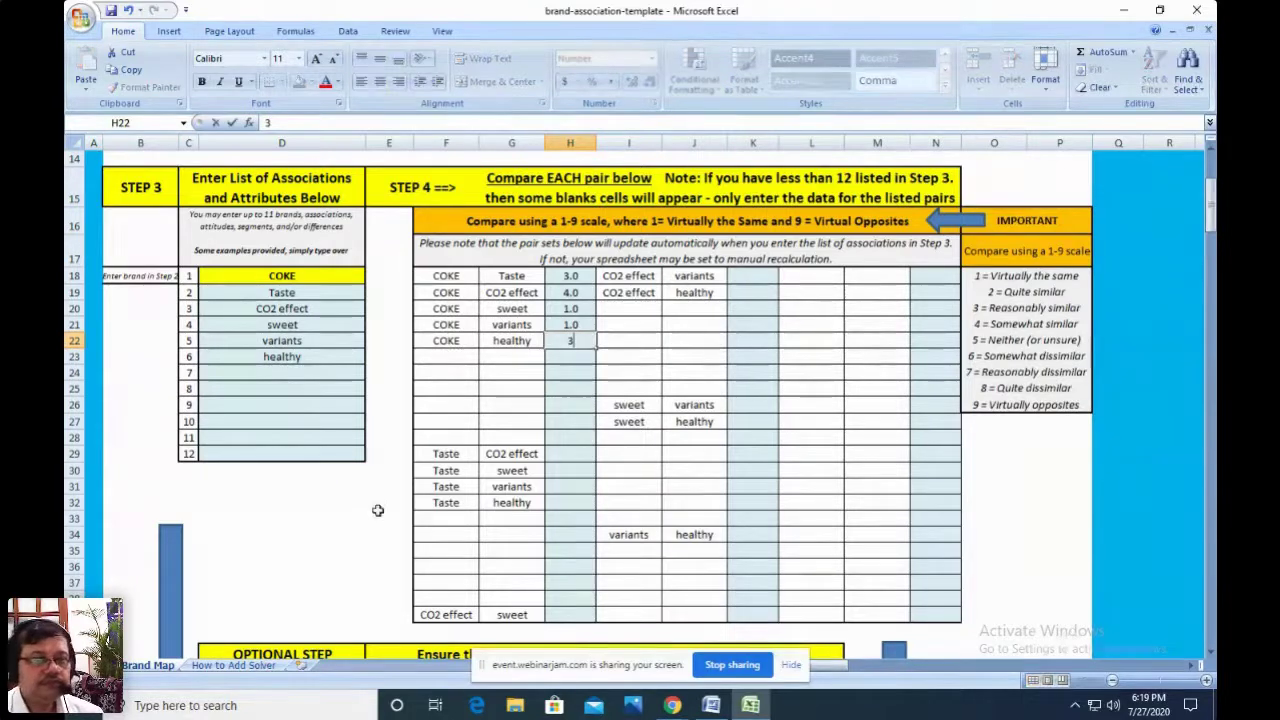
- Score the pair Taste and CO2 effect as 3, and the pair Taste and sweet as 1
click(574, 453)
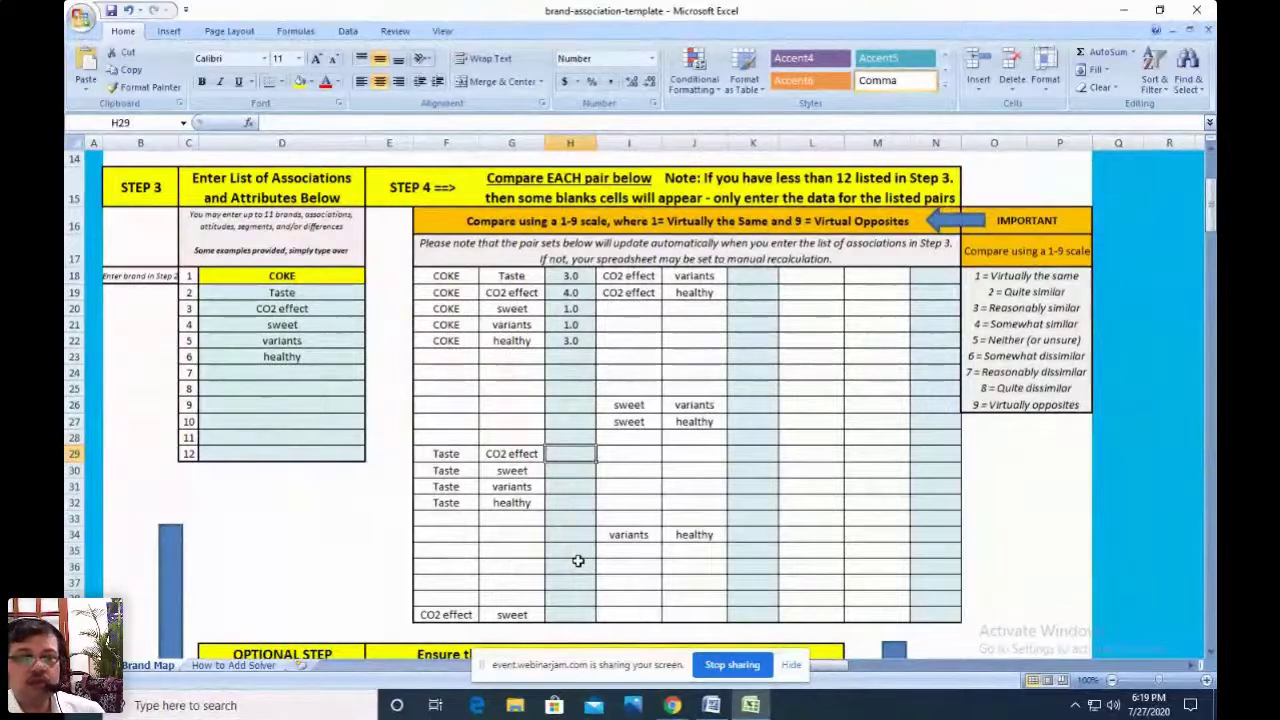
text(1)
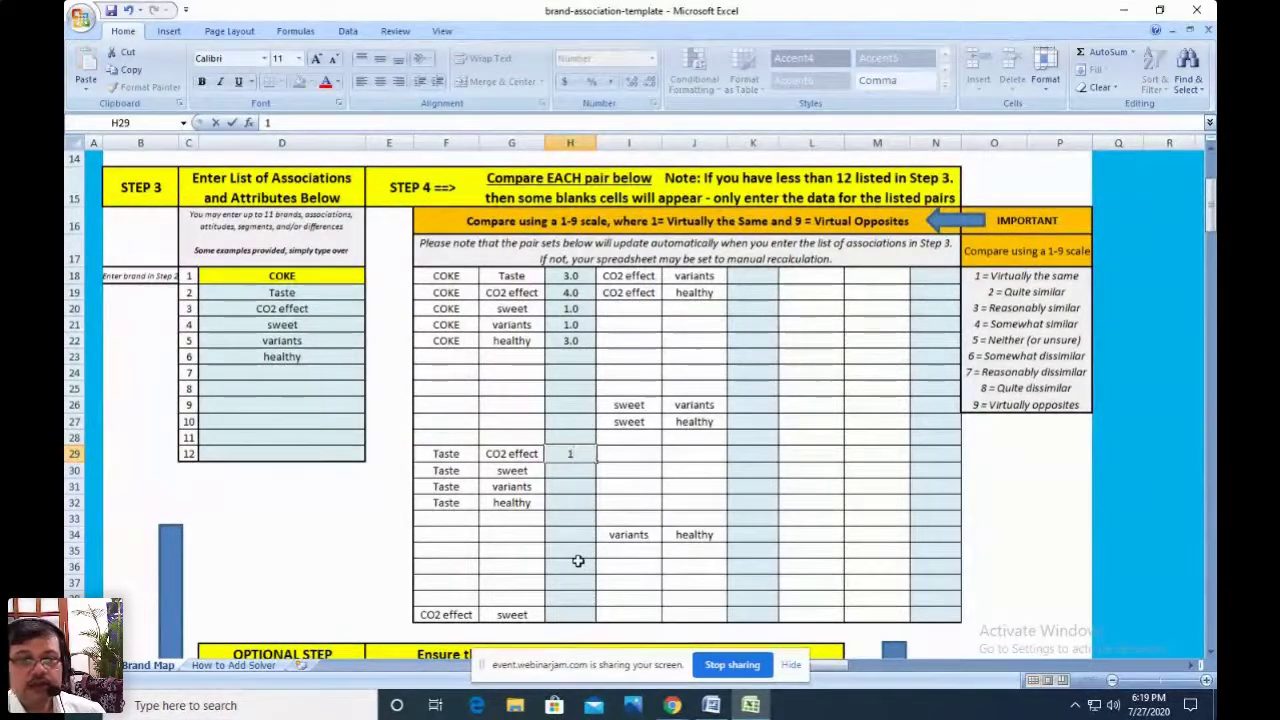
text(2)
key(BackSpace)
text(3)
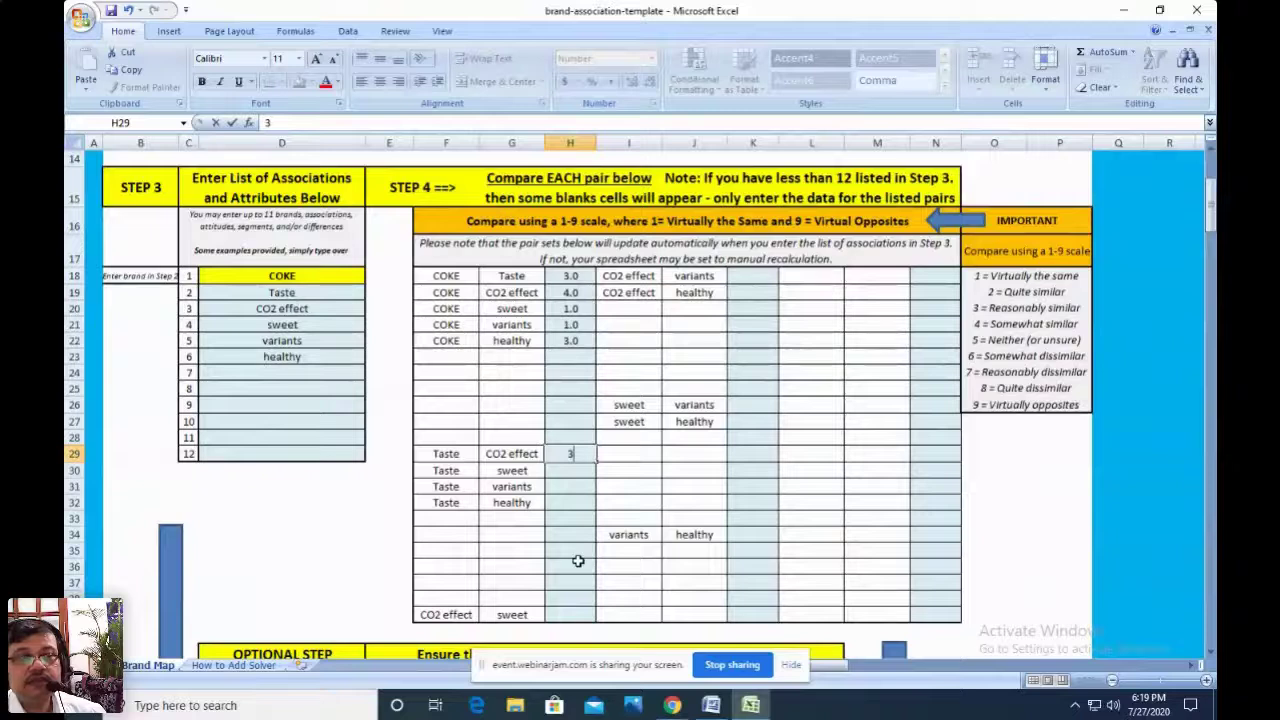
click(575, 472)
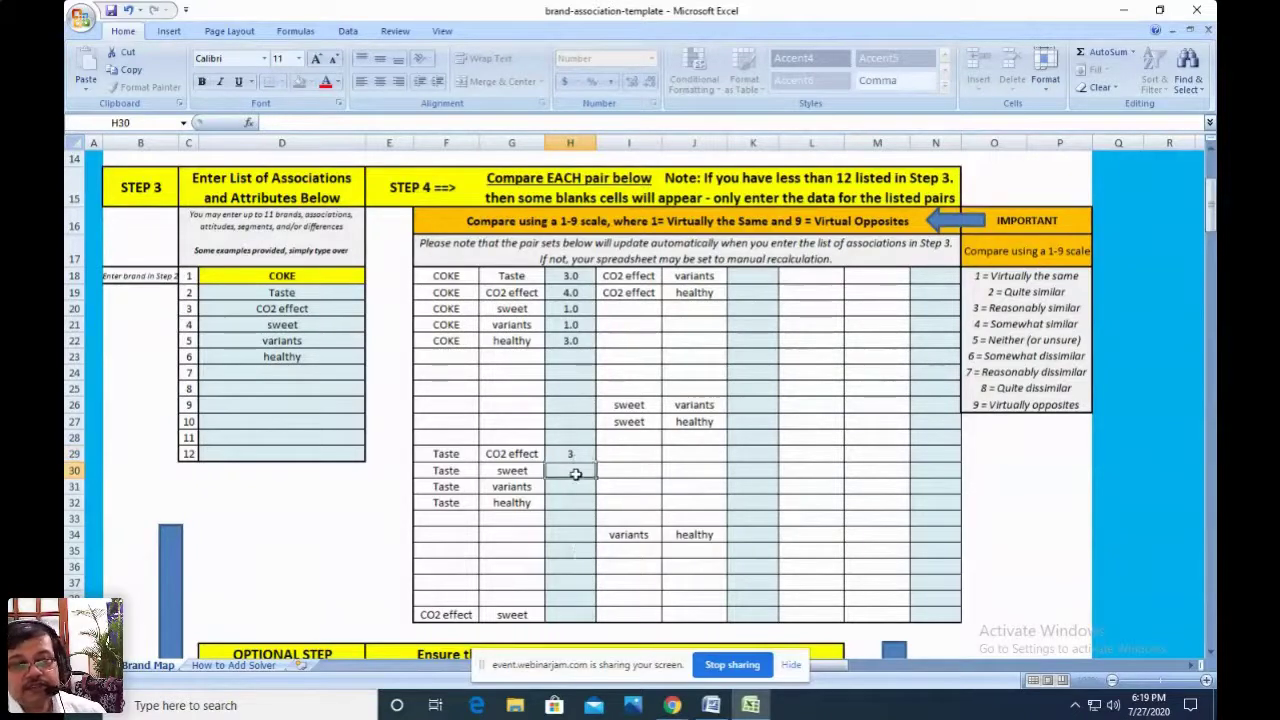
text(1)
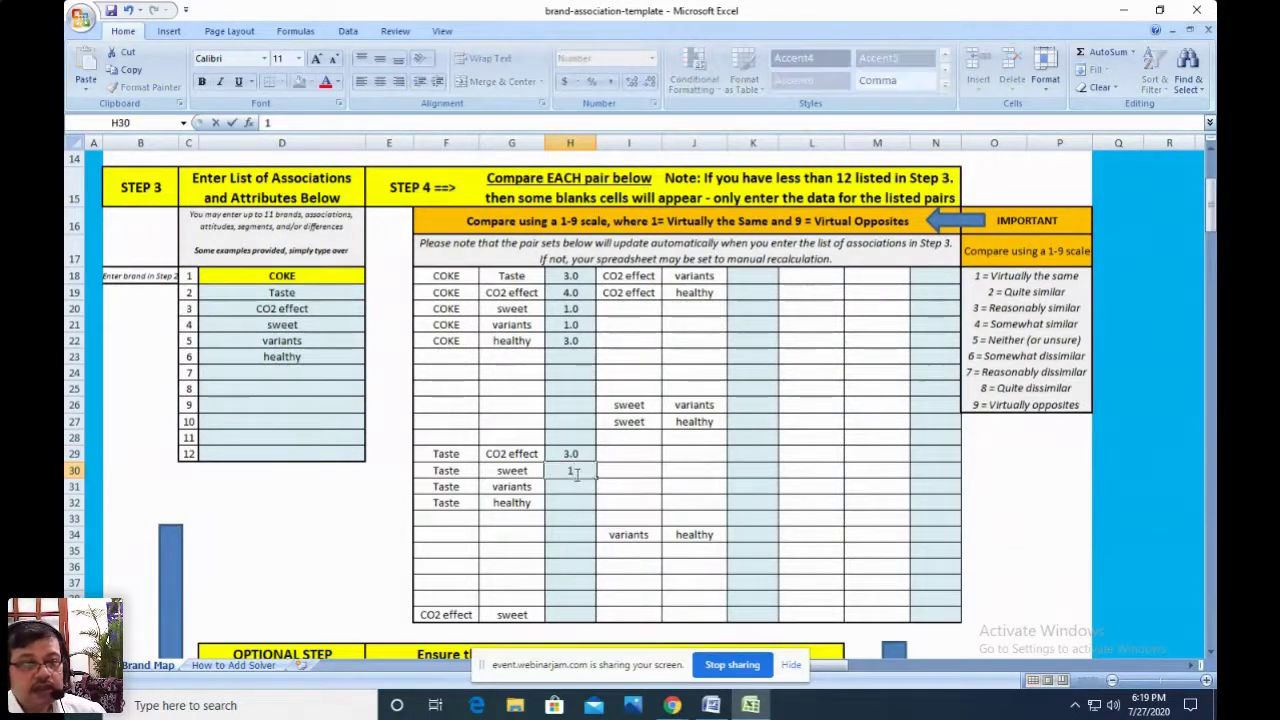
key(Return)
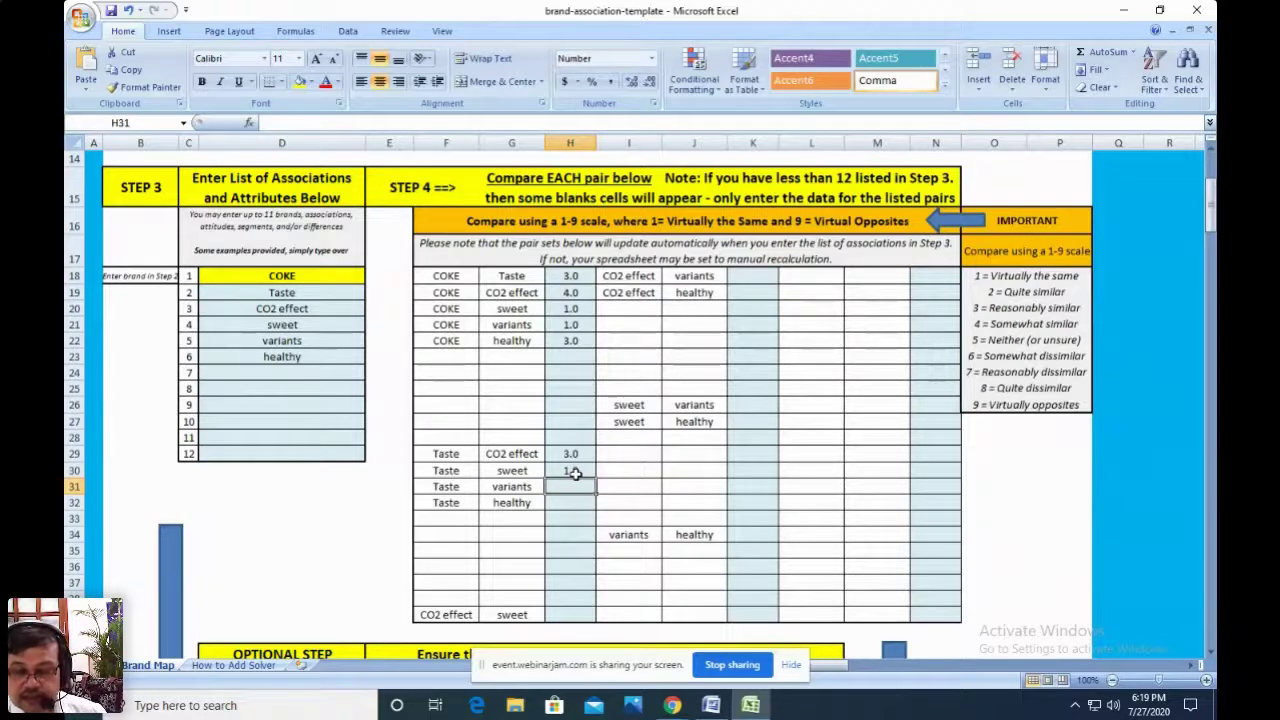
- Score Taste and variants as 1, Taste and healthy as 6, and CO2 effect and sweet as 3
text(1)
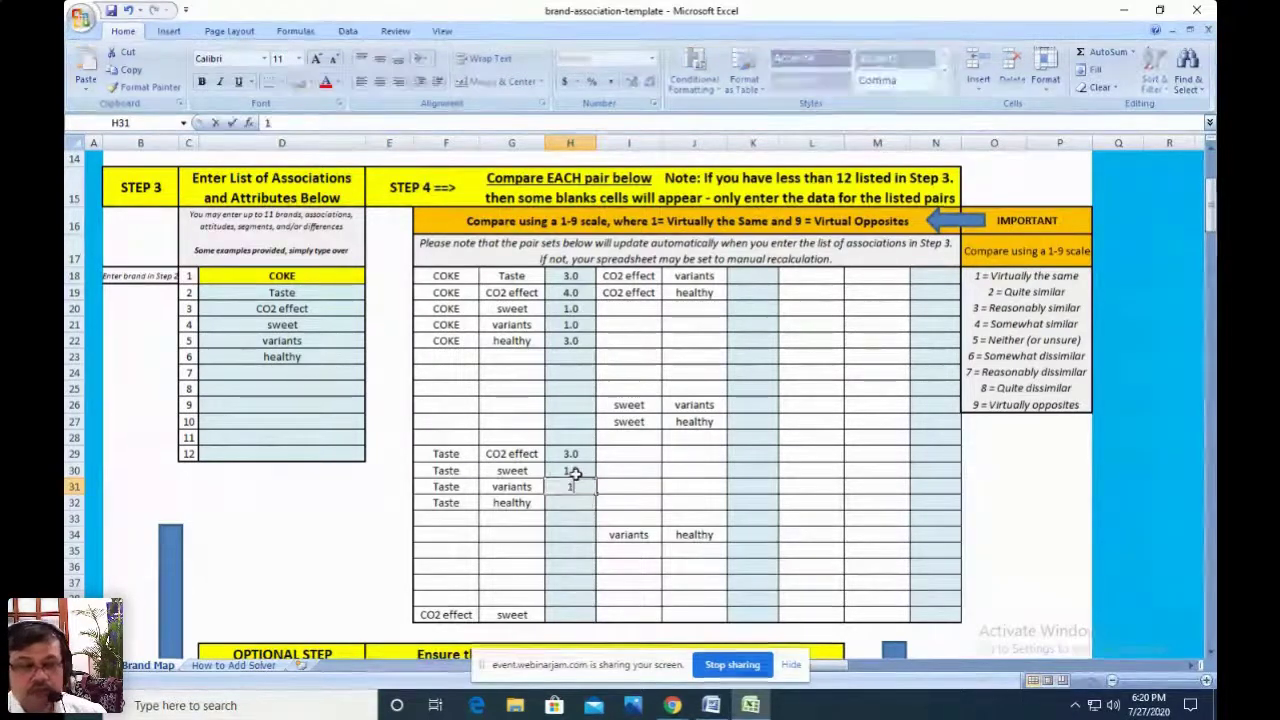
key(Return)
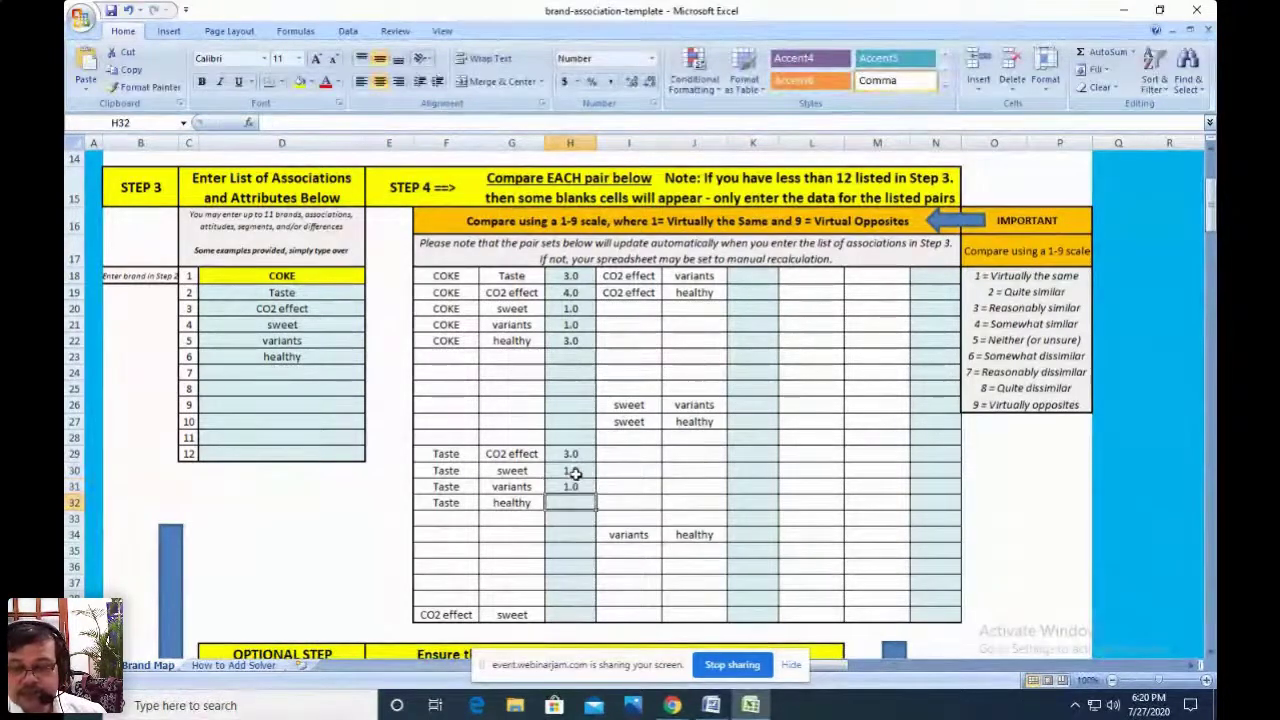
text(6)
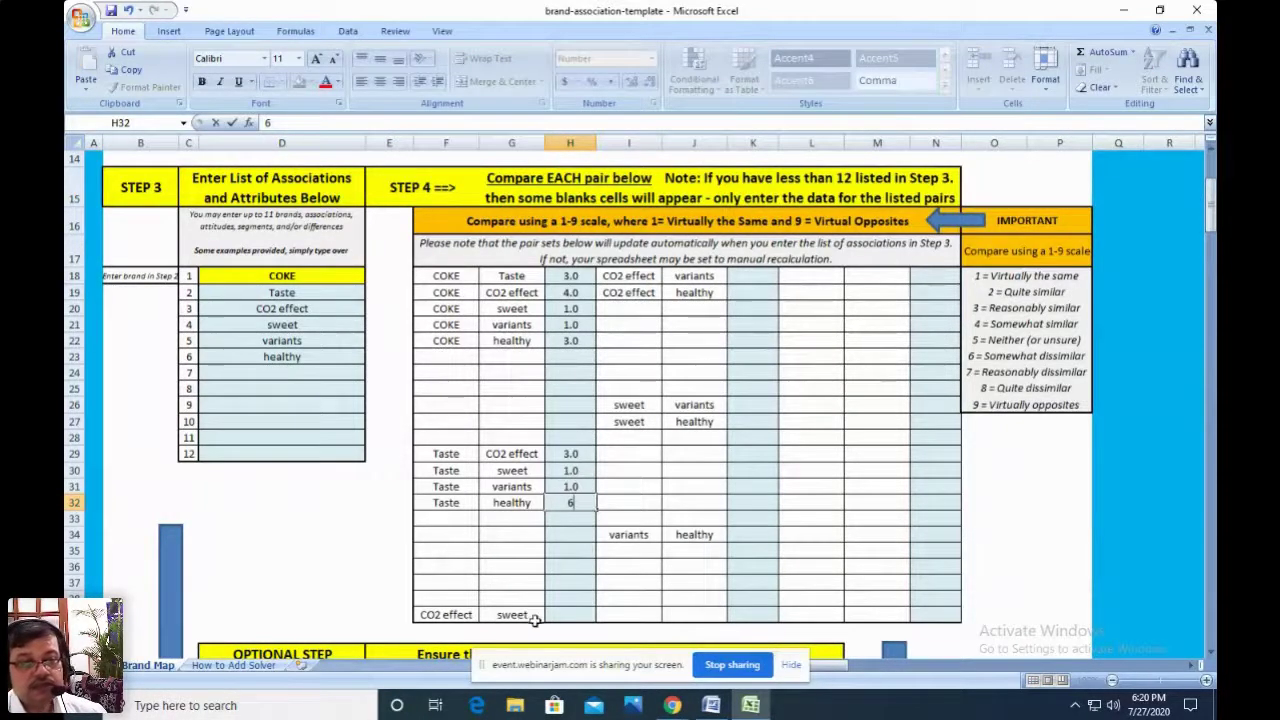
click(572, 614)
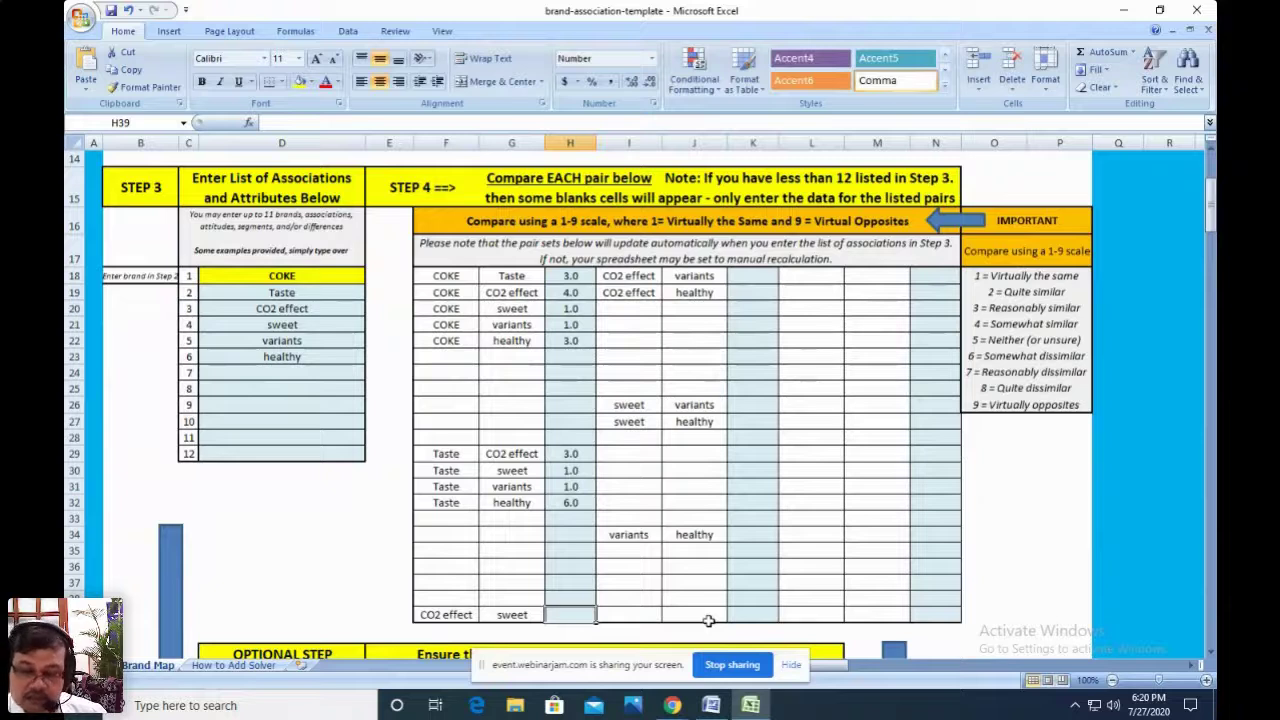
text(3)
- Score the CO2 effect pairs in column K: variants 4 and healthy 5
click(757, 277)
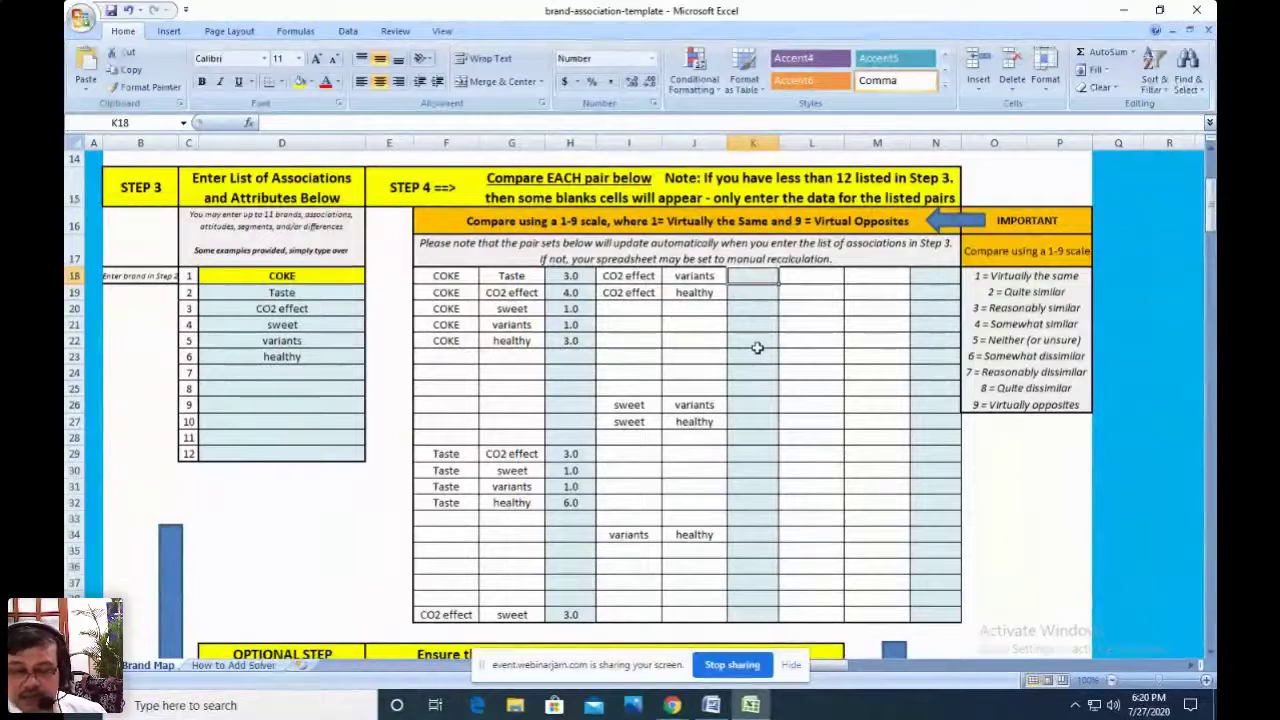
text(4)
key(Return)
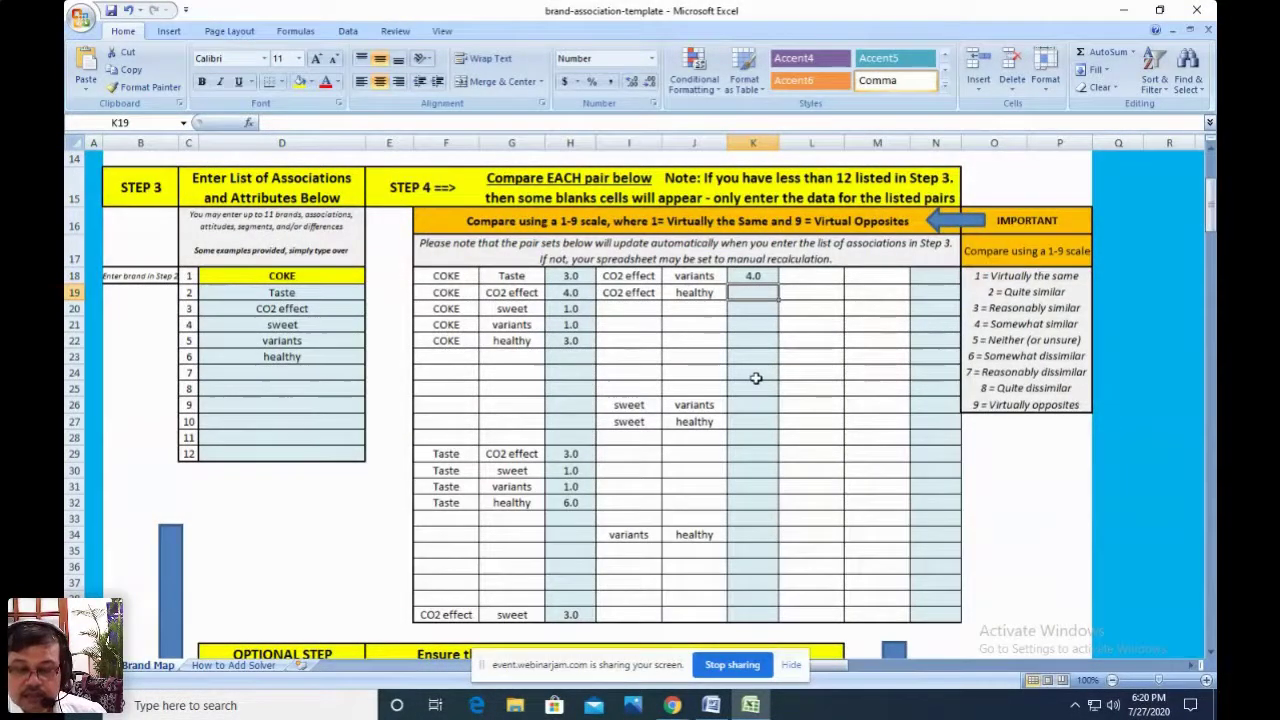
text(5)
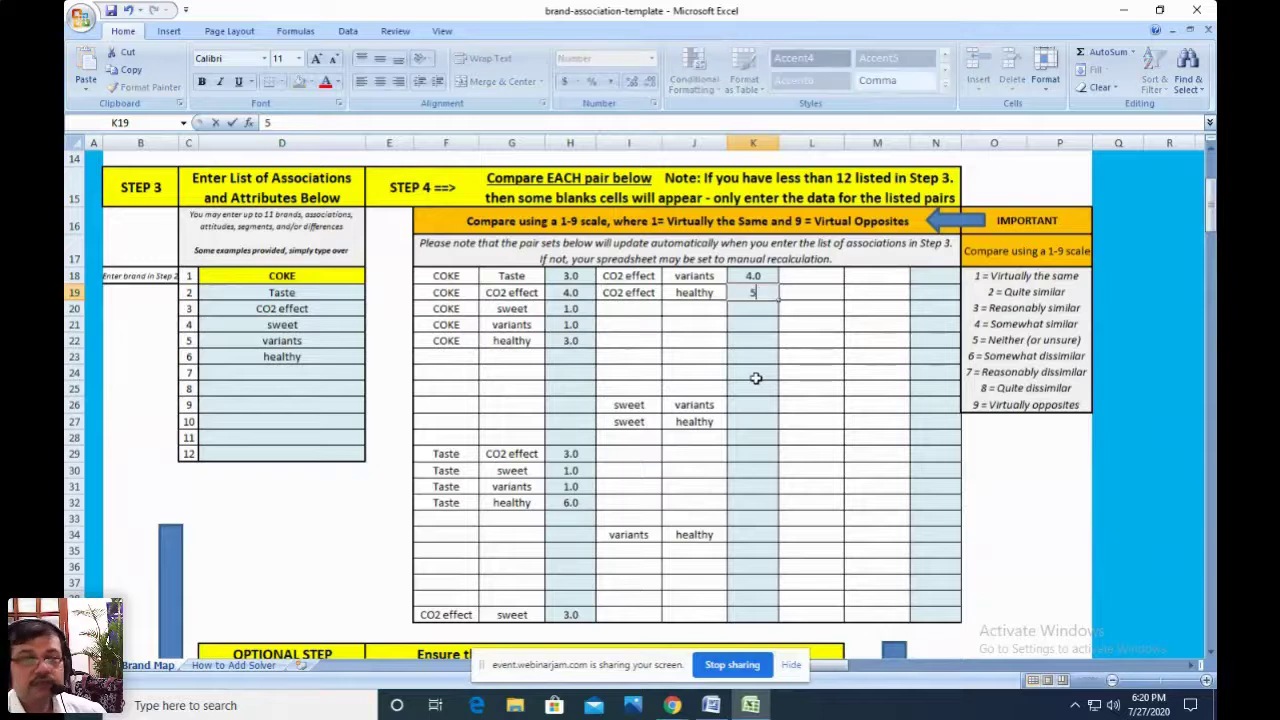
- Score the sweet pairs in column K: variants 2 and healthy 3
click(752, 404)
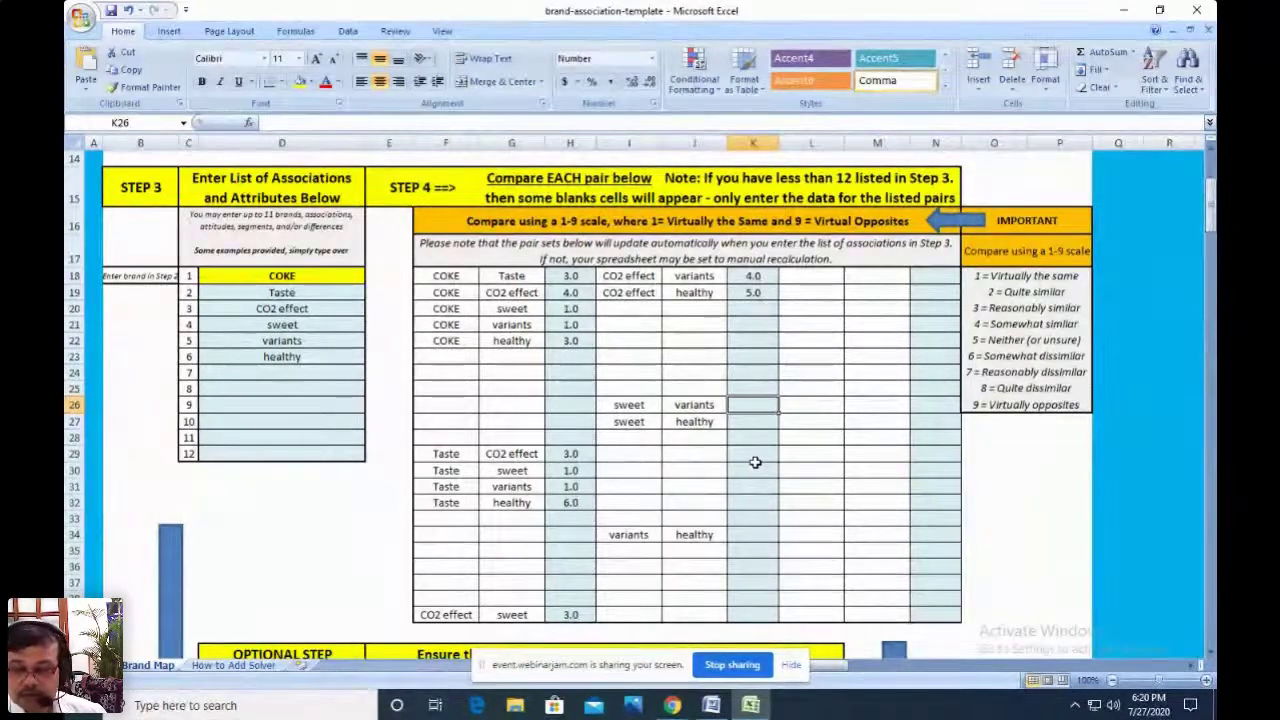
text(2)
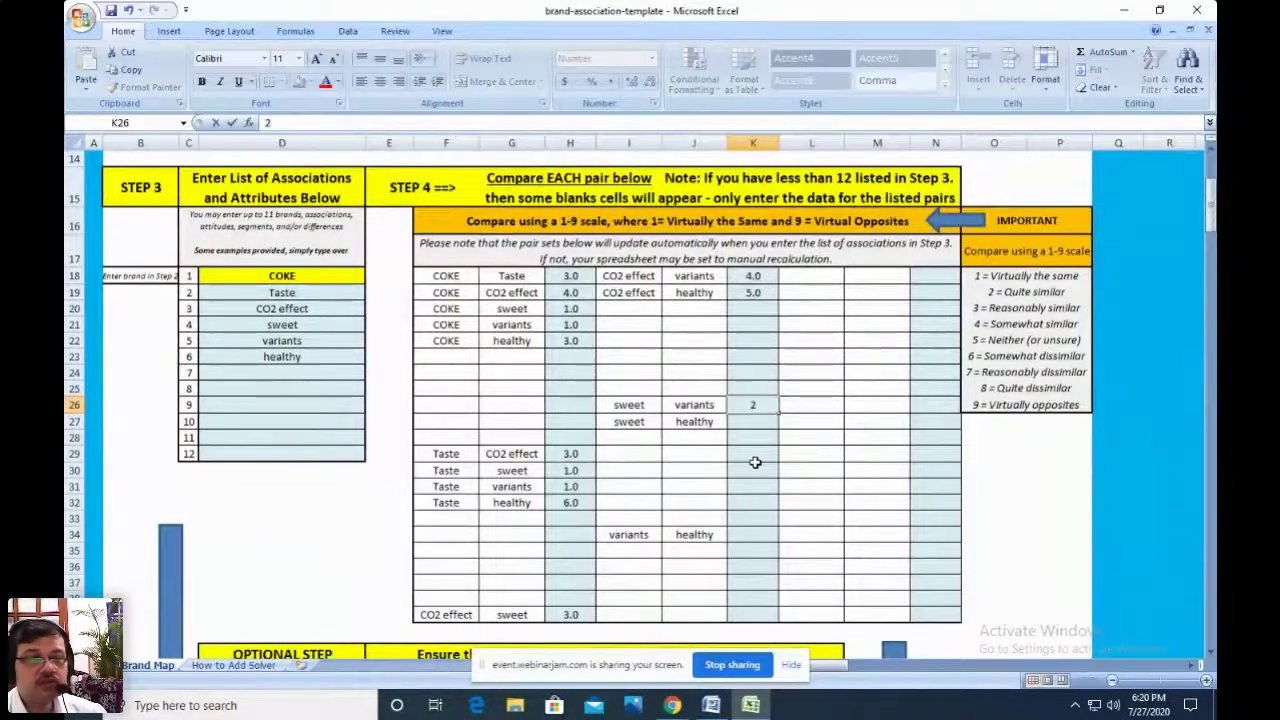
key(Return)
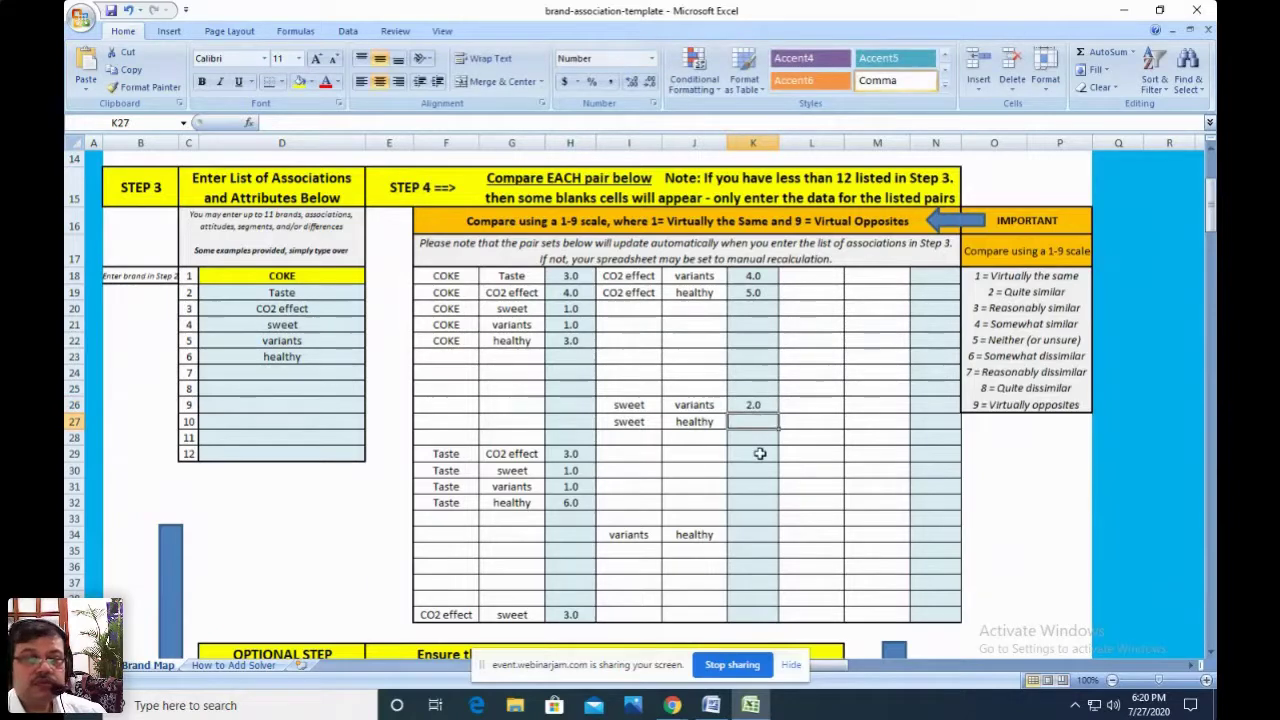
text(3)
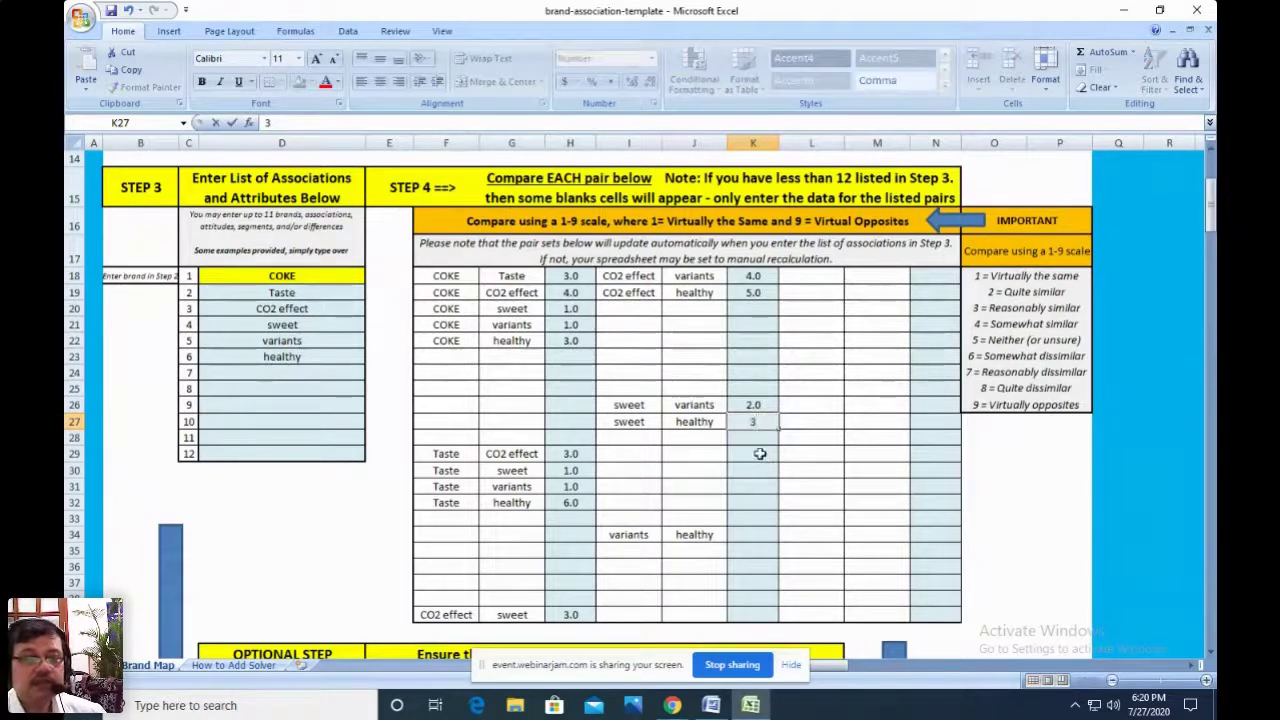
click(754, 535)
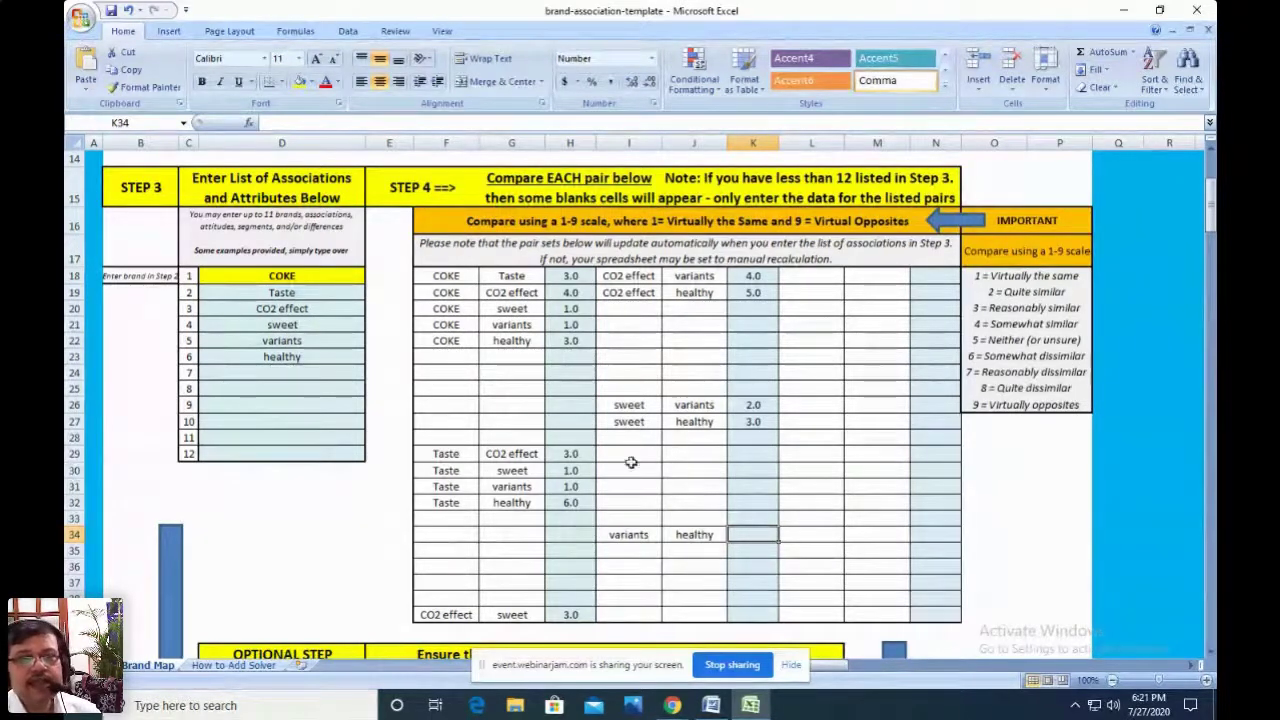
- Revise COKE's pair scores in column H to 3.45 for Taste, 6.5 for CO2 effect and 1.9 for sweet
click(577, 279)
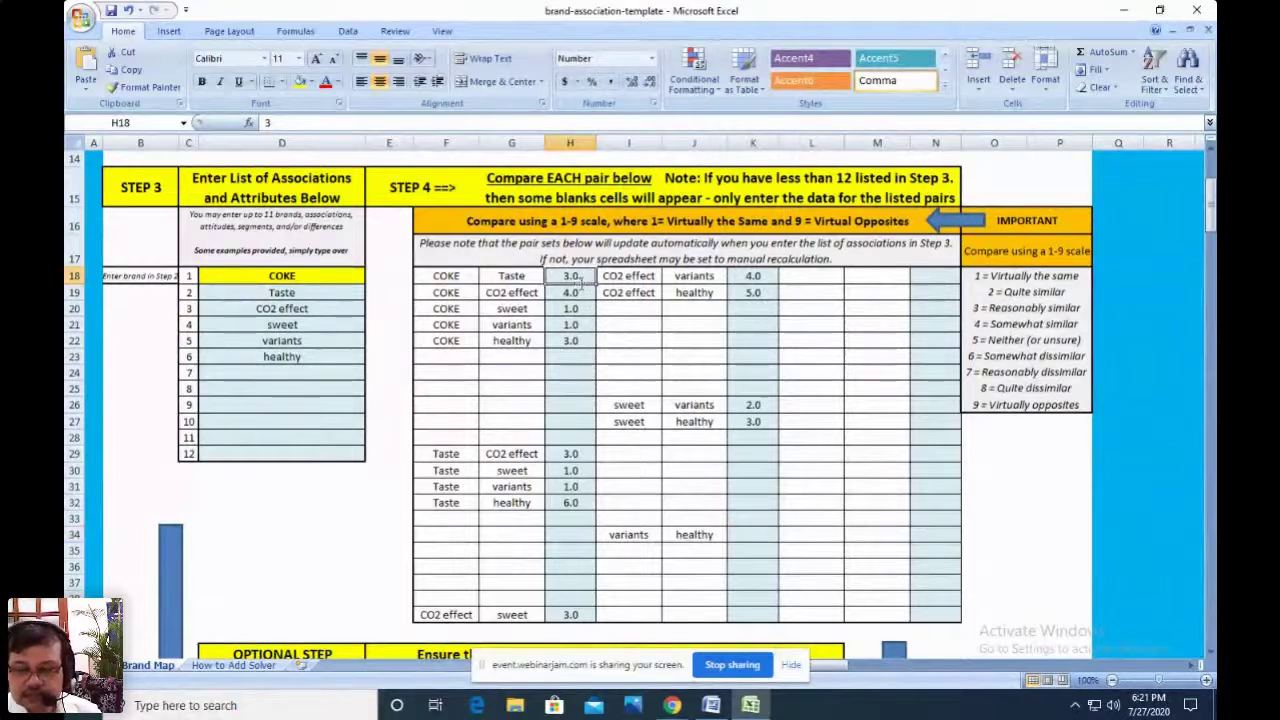
text(3.45)
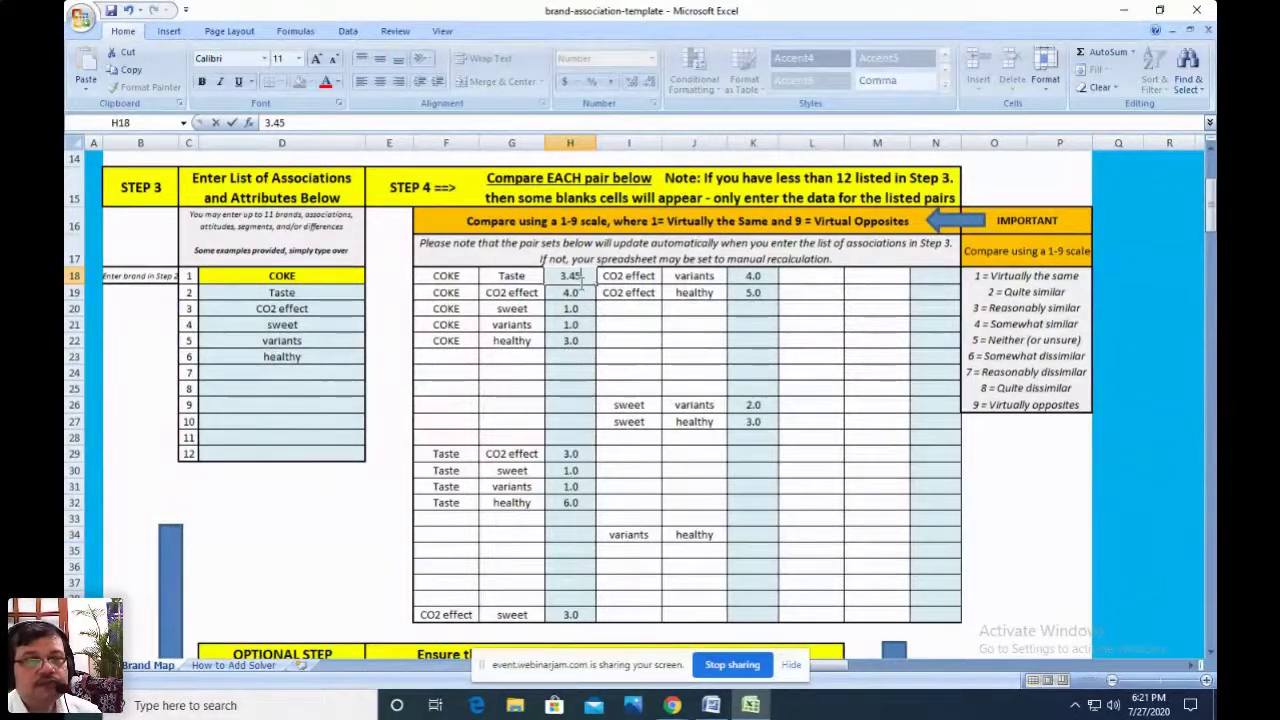
click(587, 328)
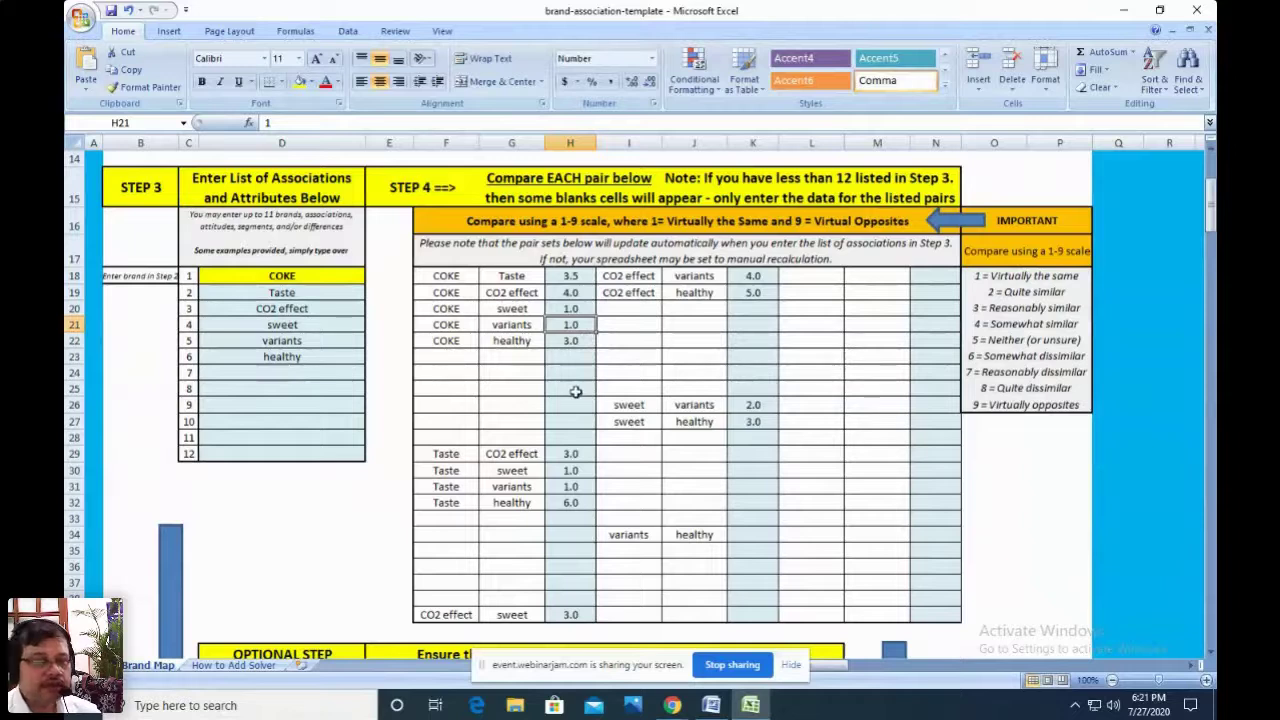
click(585, 292)
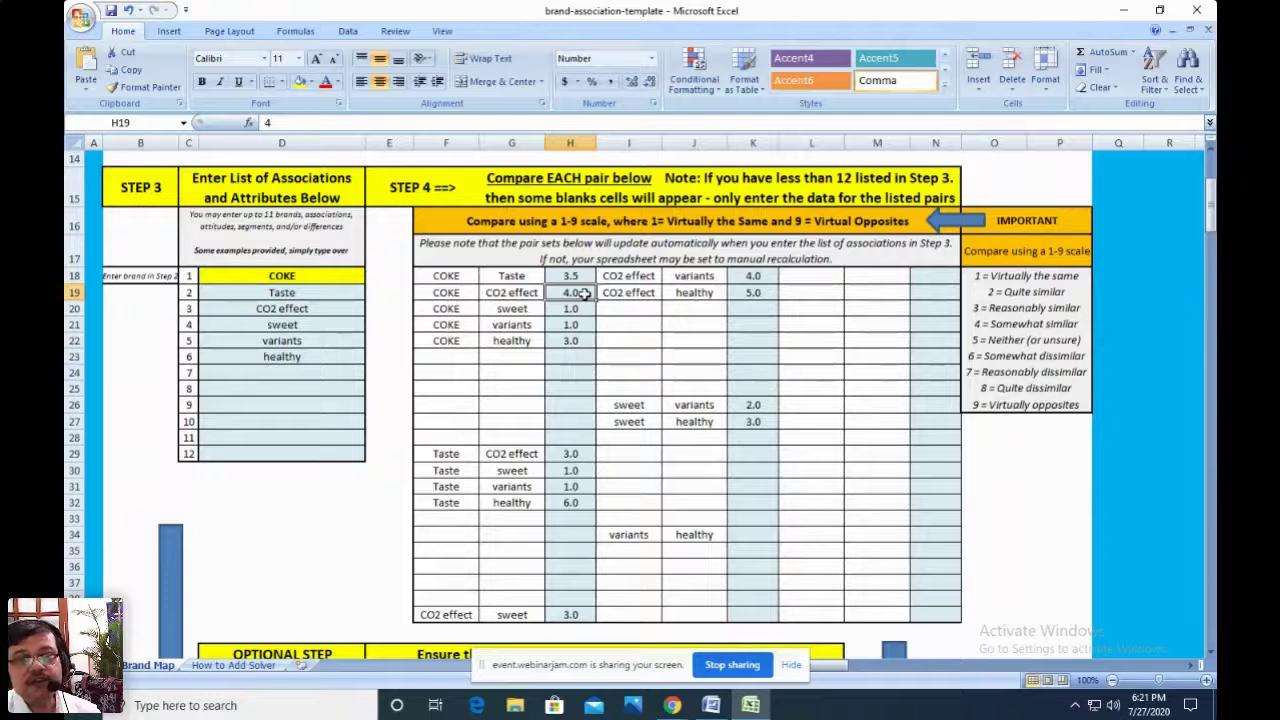
text(6)
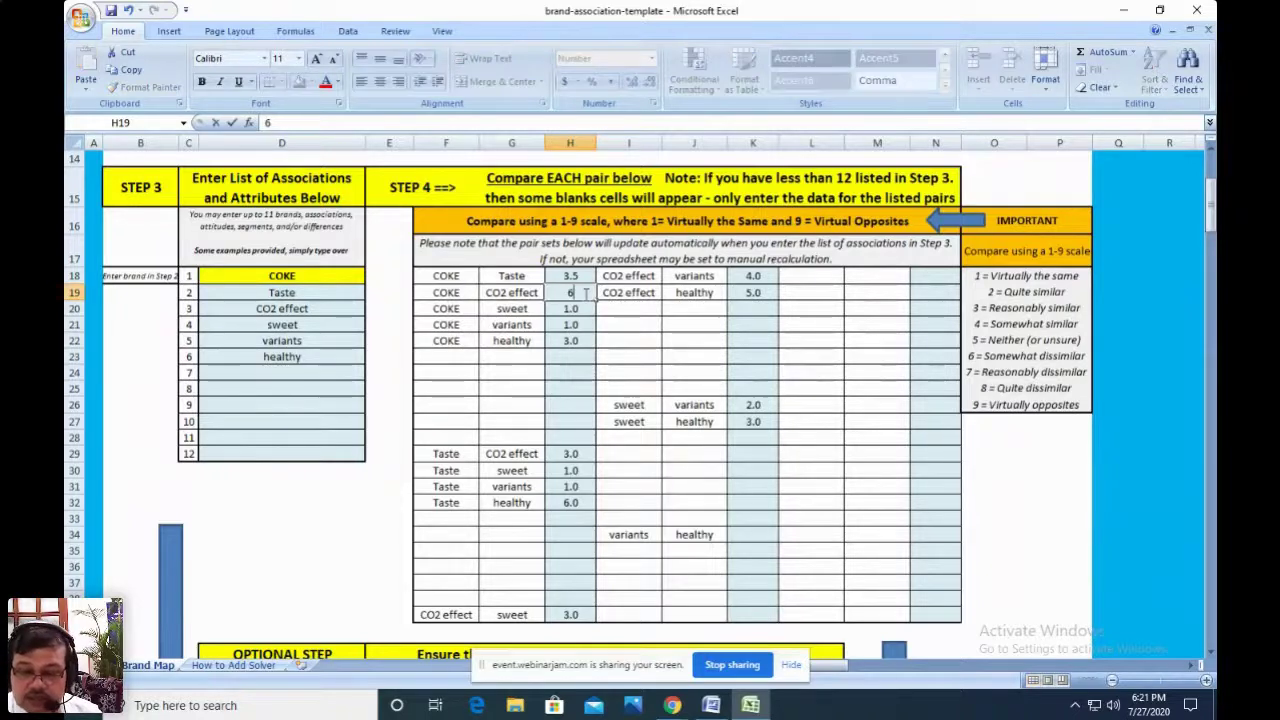
text(.5)
key(Return)
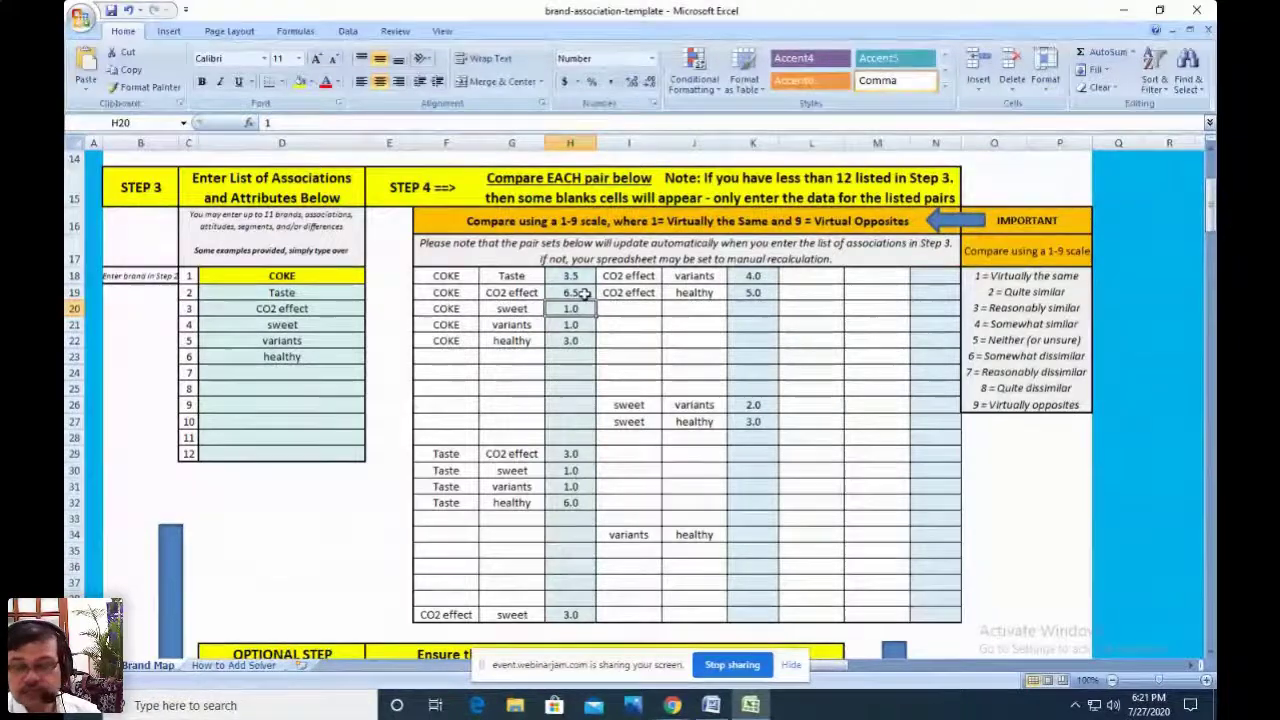
text(1.)
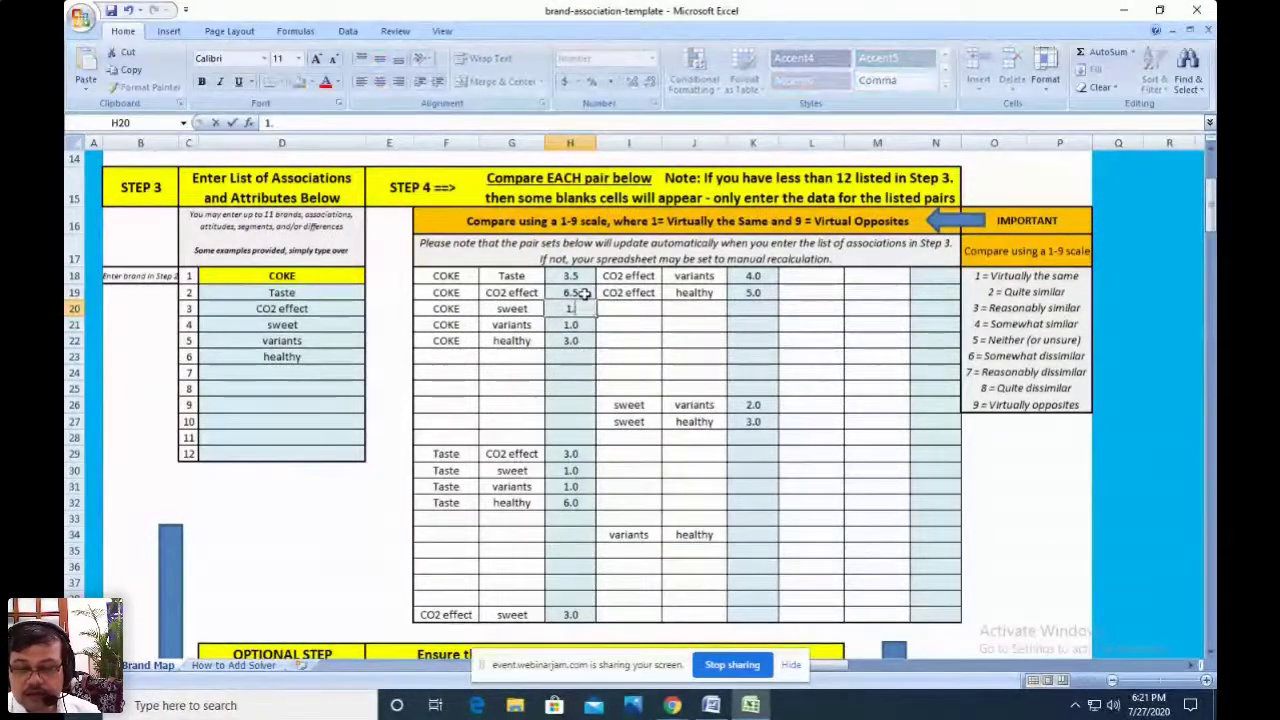
text(9)
key(Return)
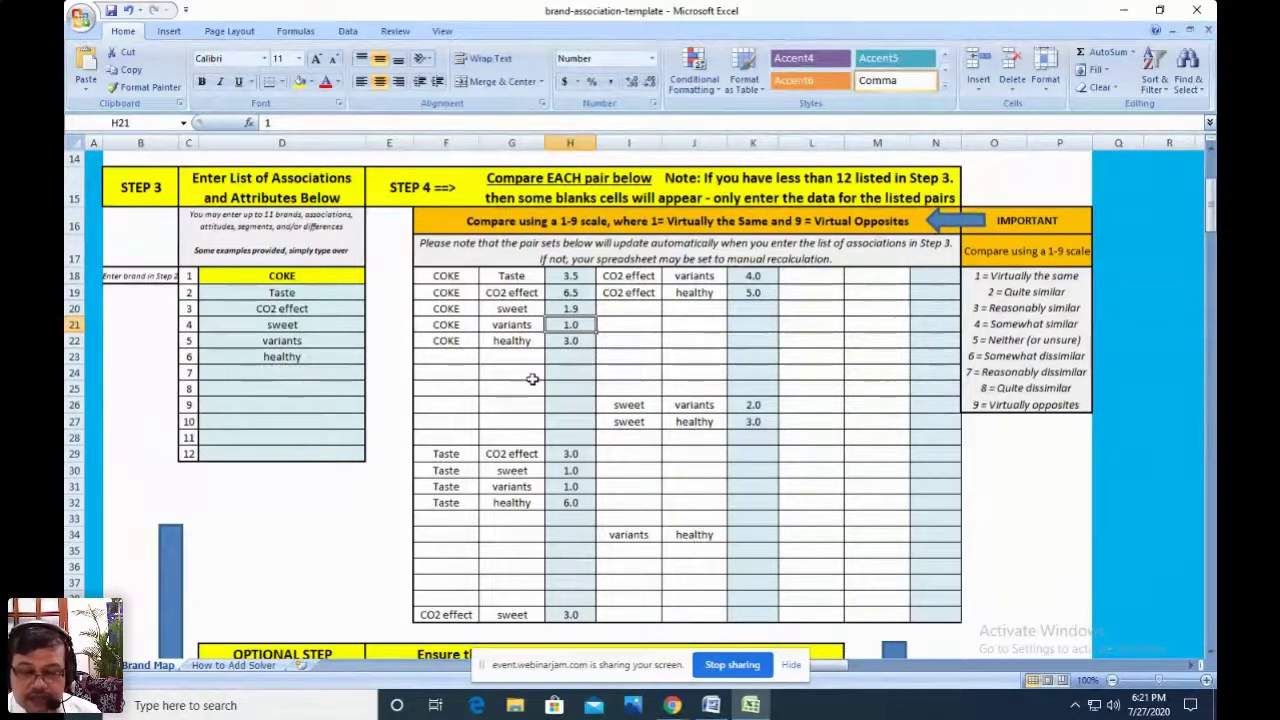
- Try to score the pair COKE and variants as 0.6
text(0)
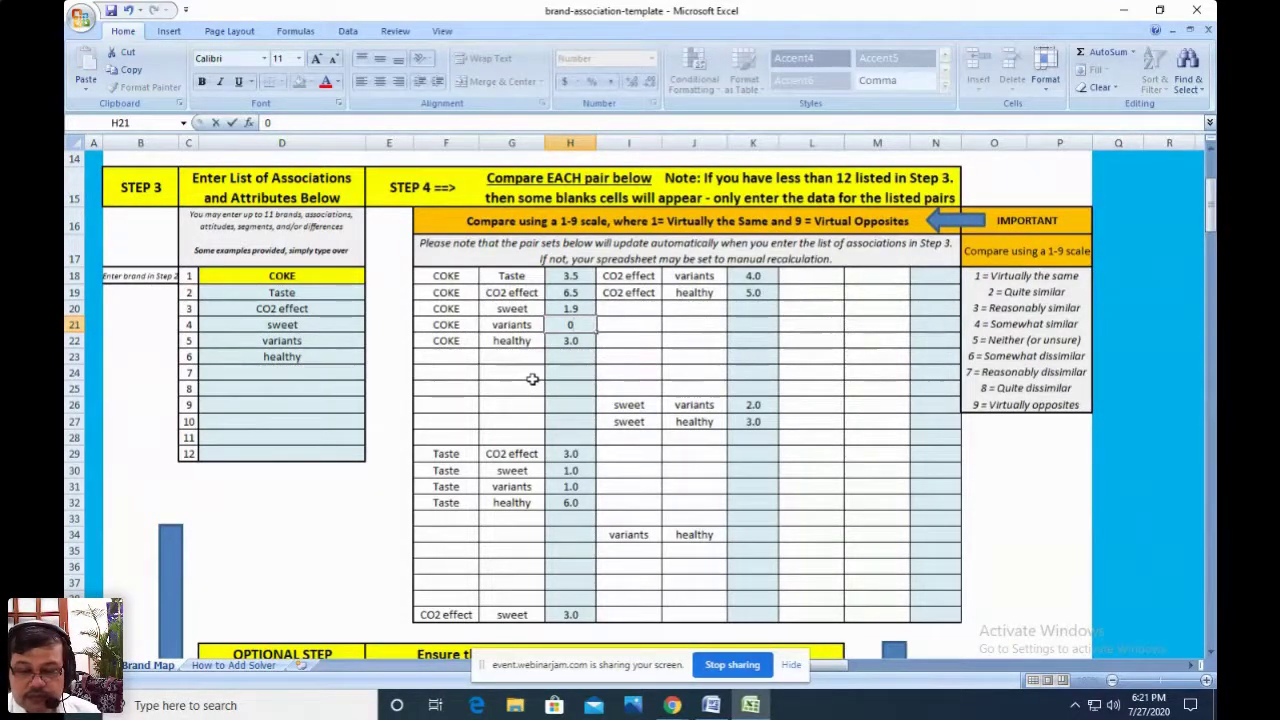
text(6)
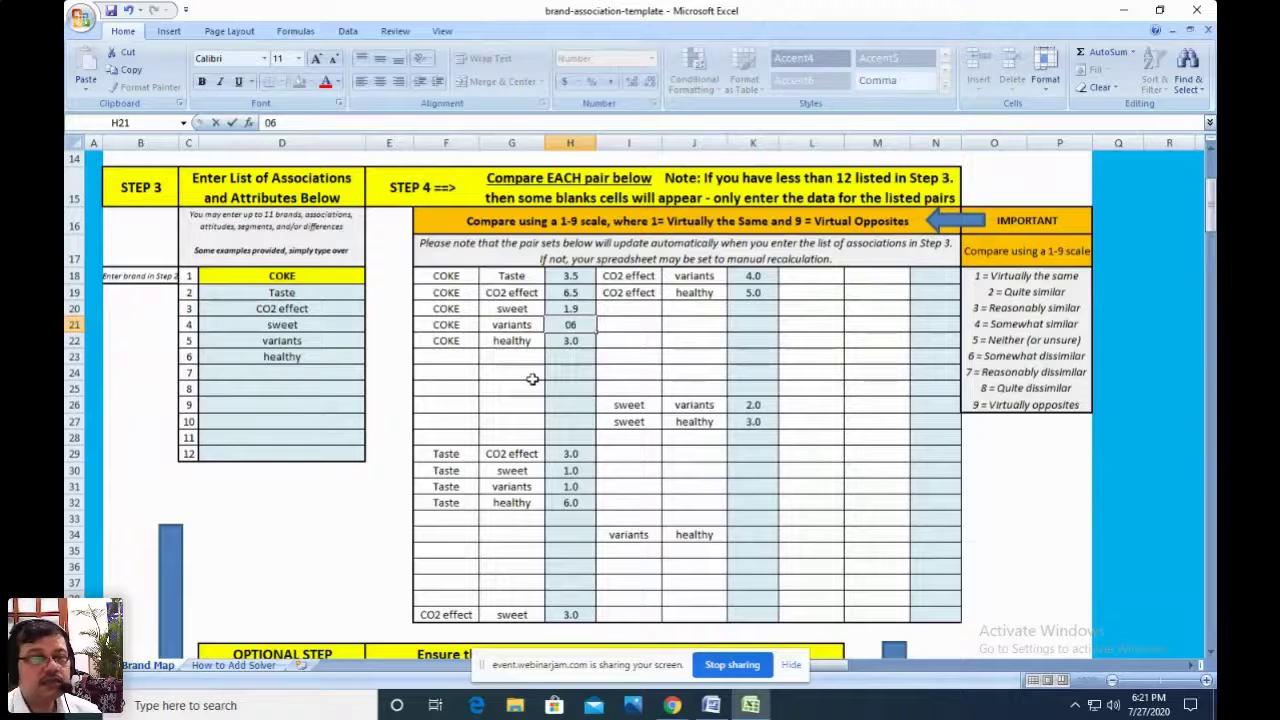
key(BackSpace)
text(.6)
key(Return)
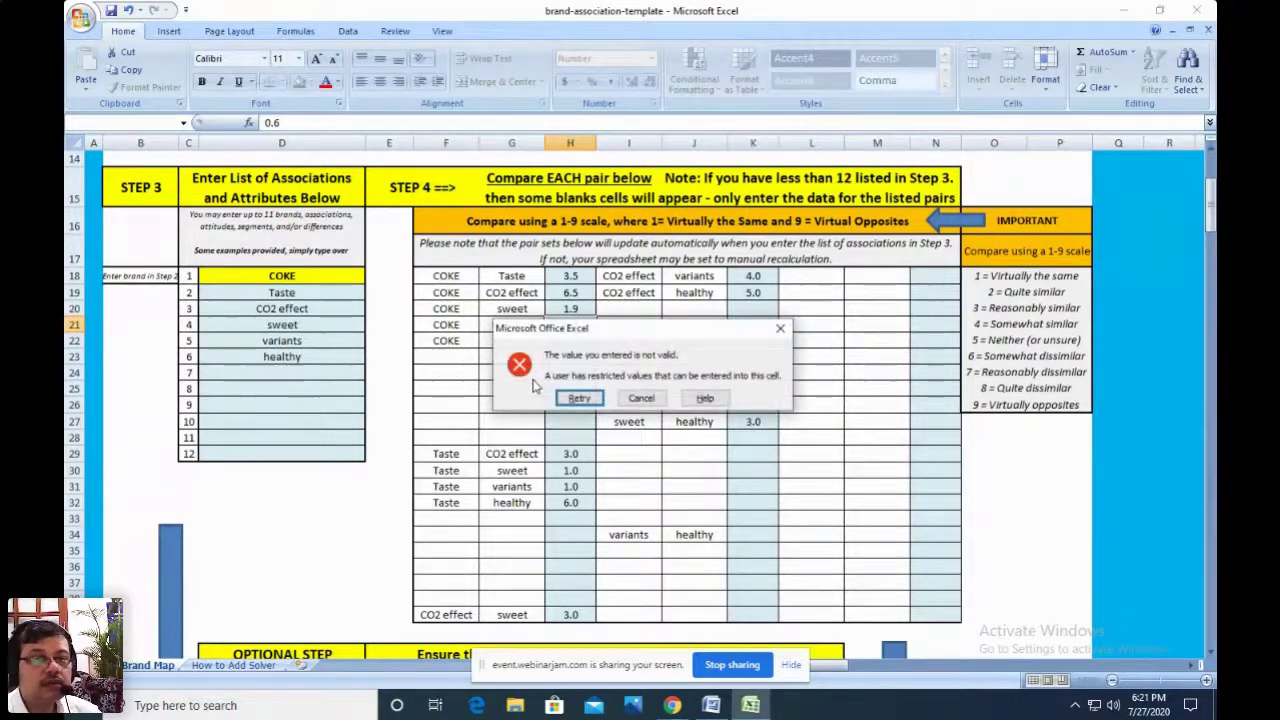
click(642, 399)
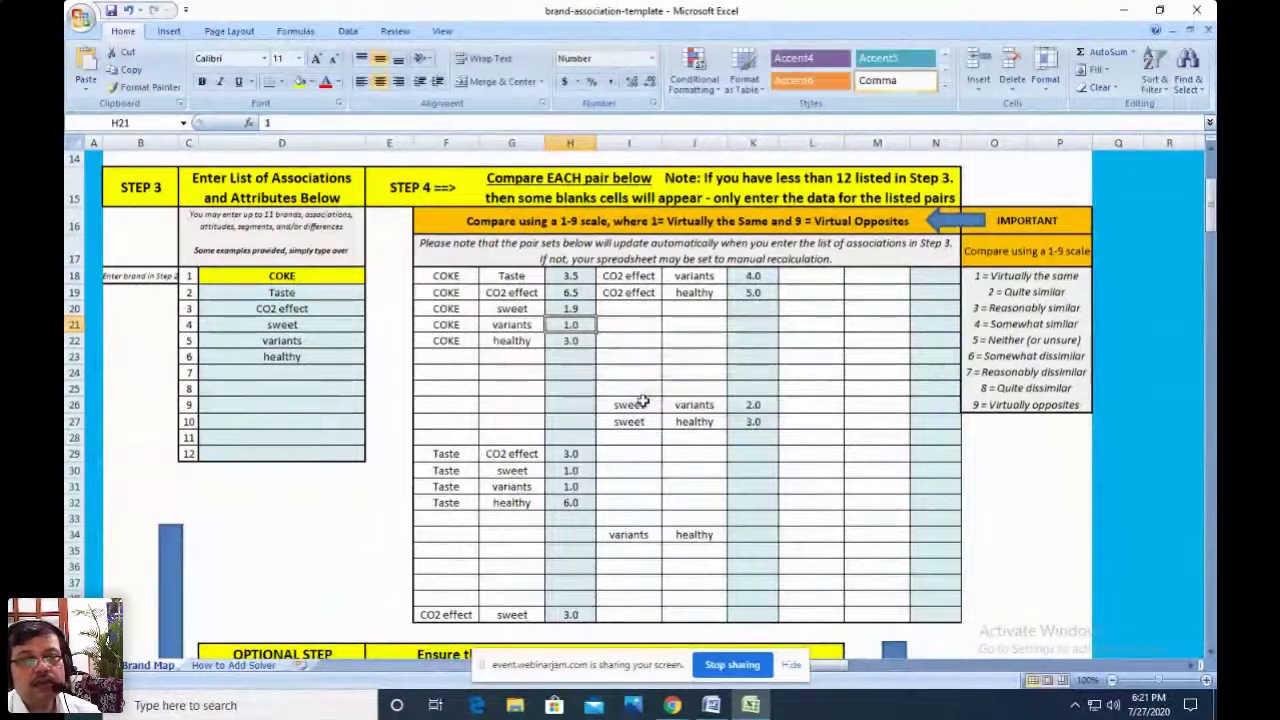
- Set the score for the pair COKE and variants to 1.1
text(1.1)
click(576, 366)
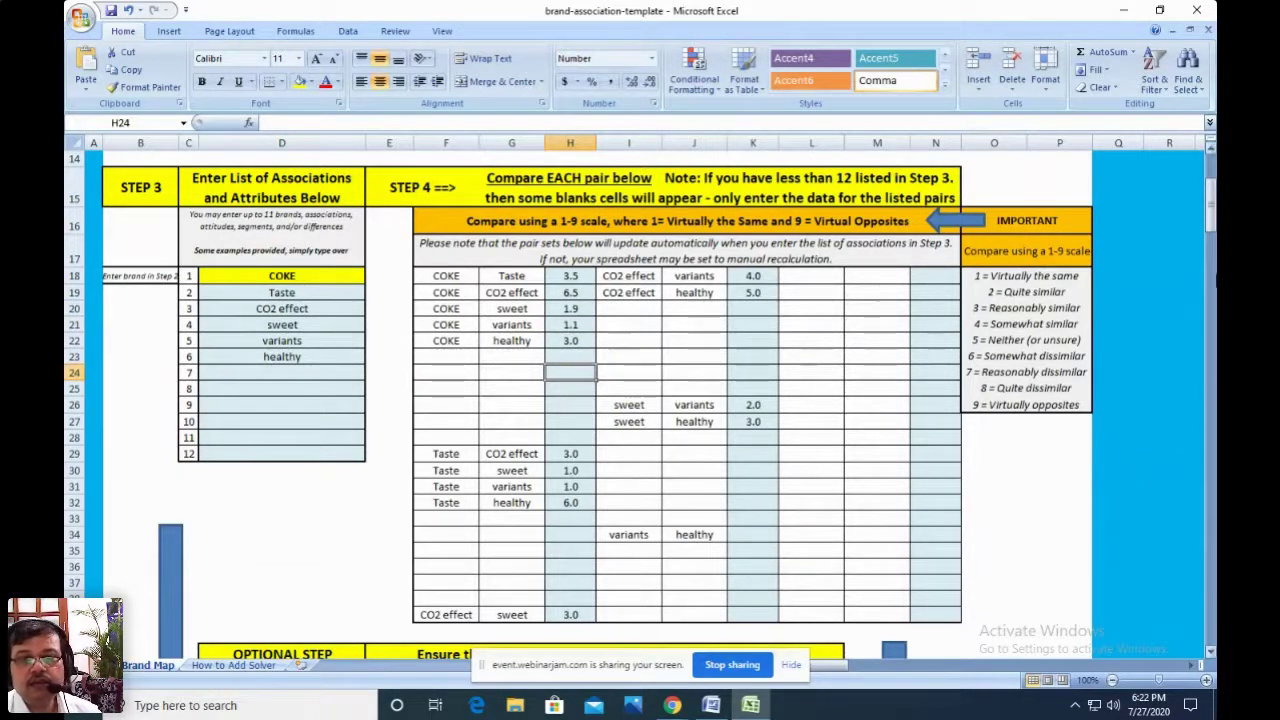
- Change the map title in Step 1 to "Brand Association of Coke attributes"
click(1210, 655)
drag(1210, 655, 1211, 658)
click(1210, 655)
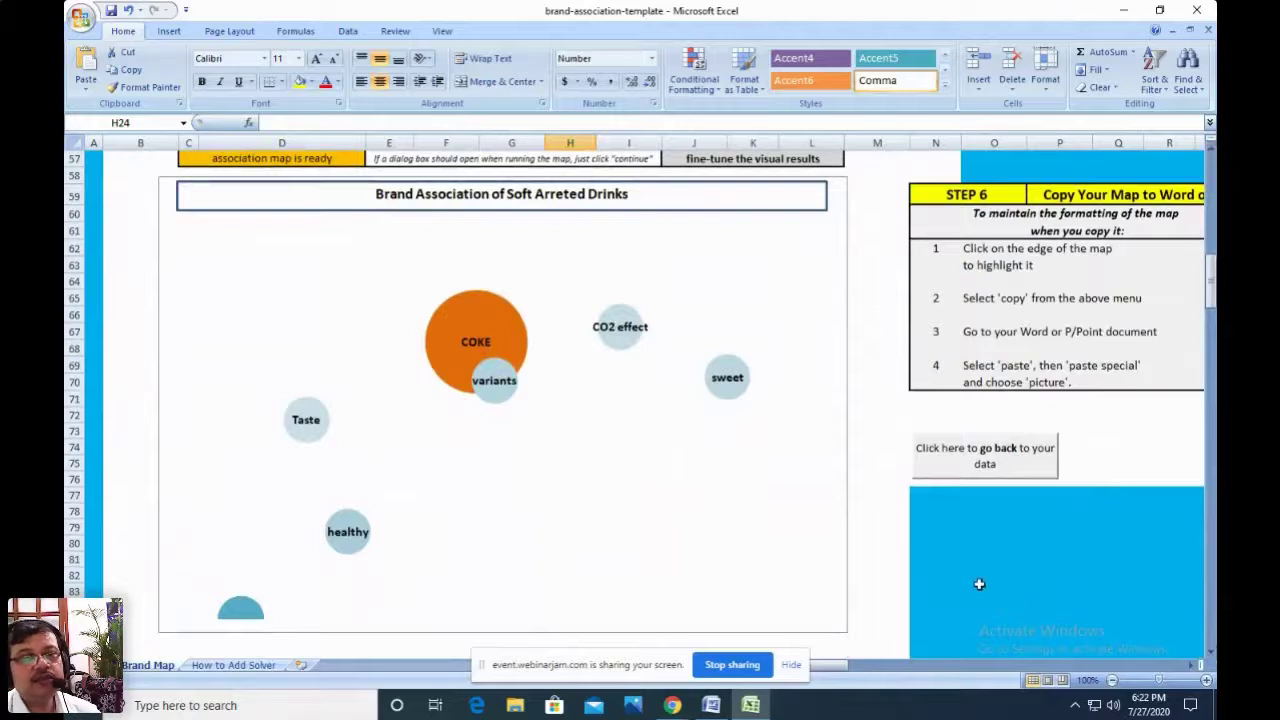
drag(1213, 291, 1211, 185)
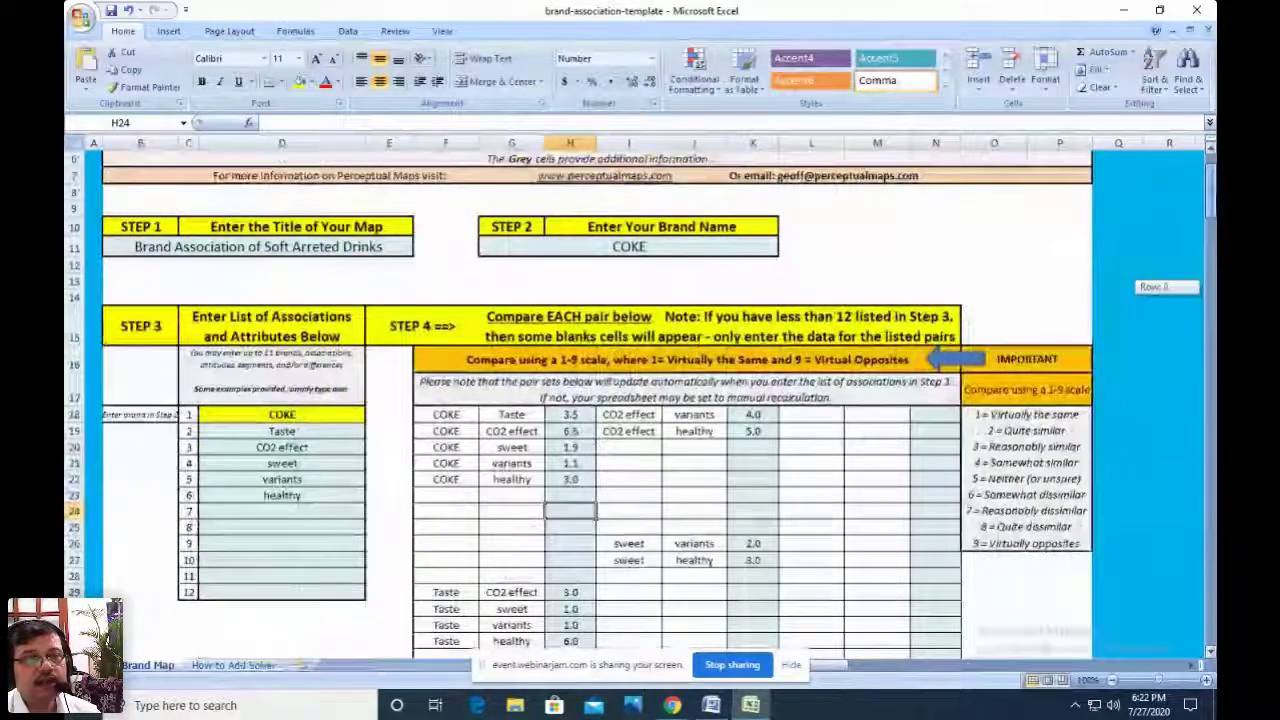
click(352, 248)
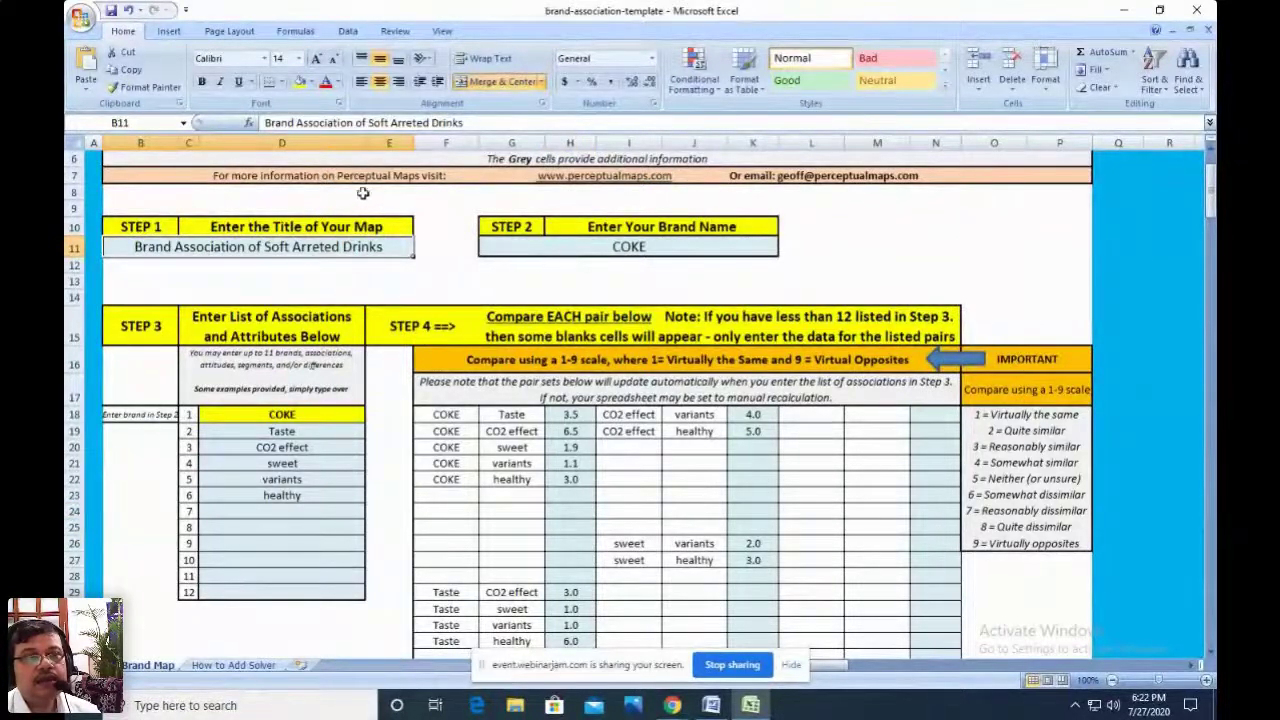
drag(368, 122, 472, 126)
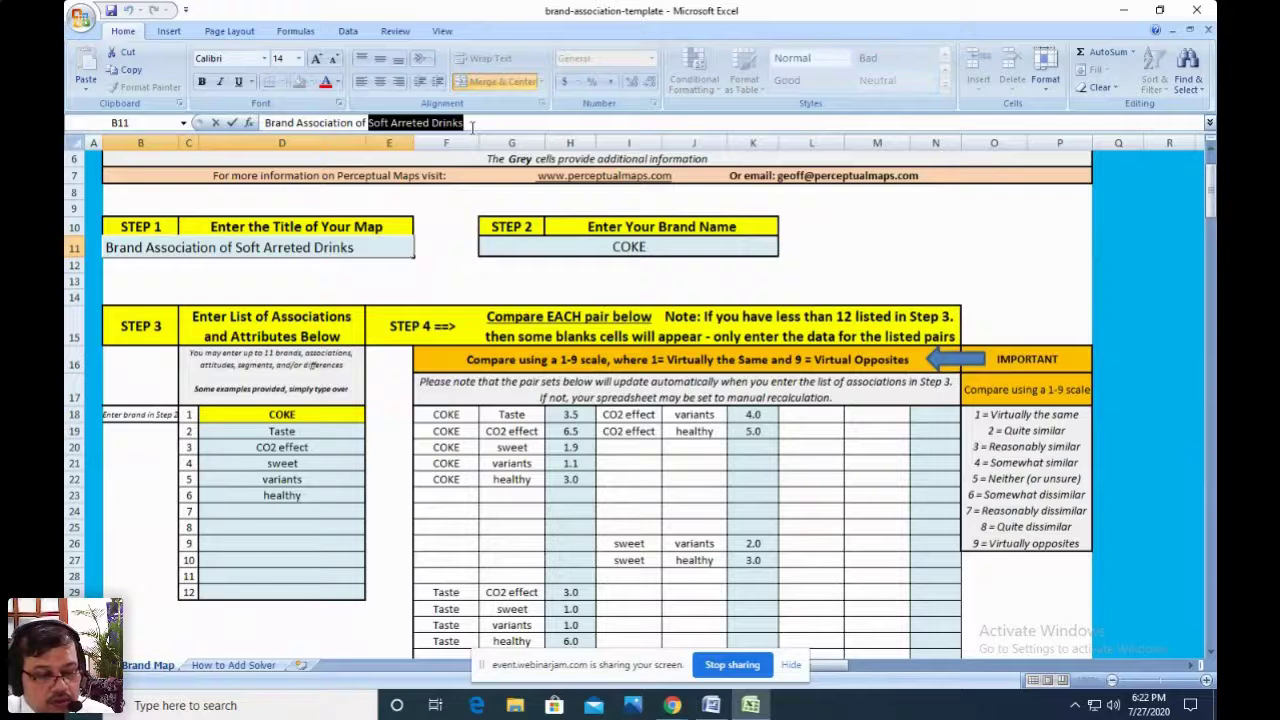
text(Col)
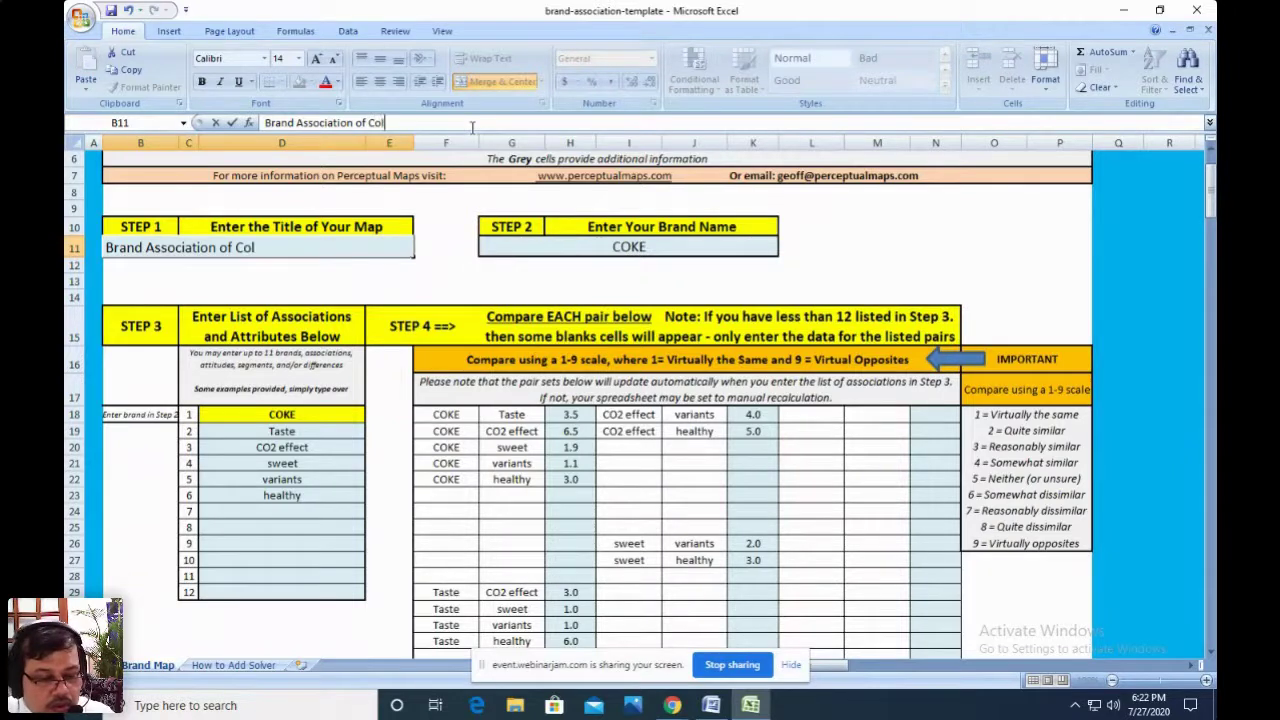
key(BackSpace)
text(ke)
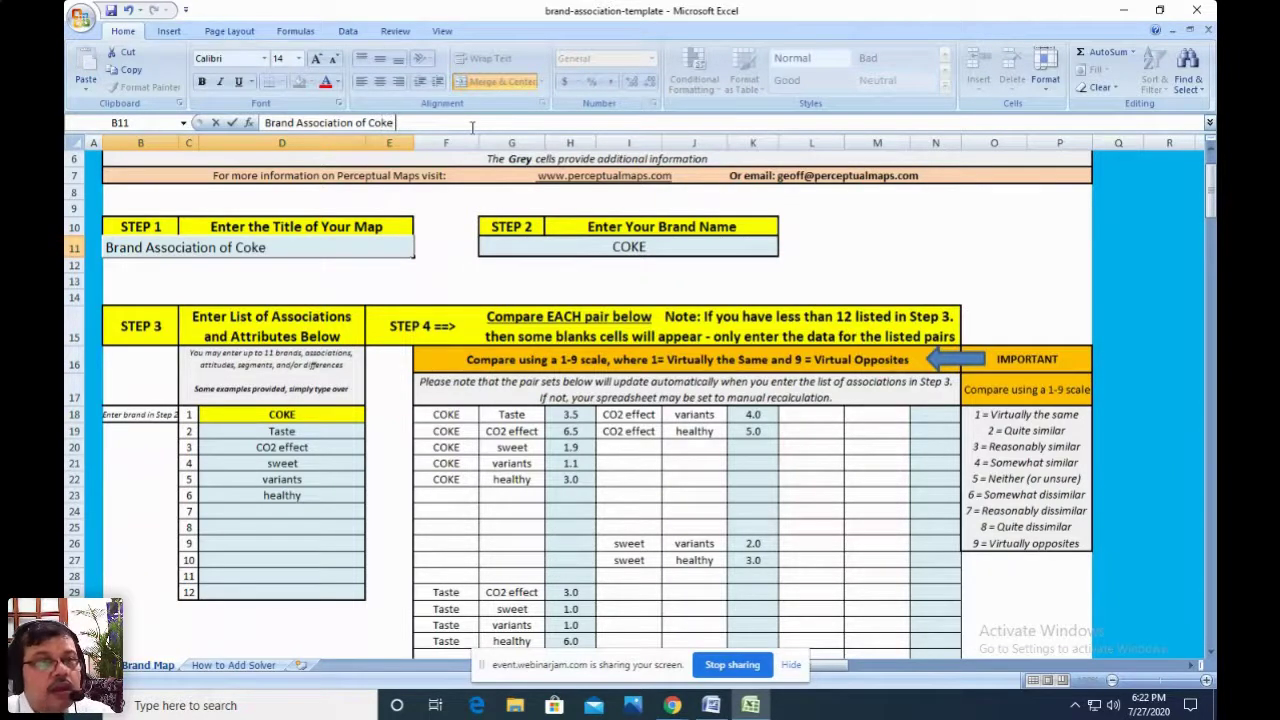
text( attr)
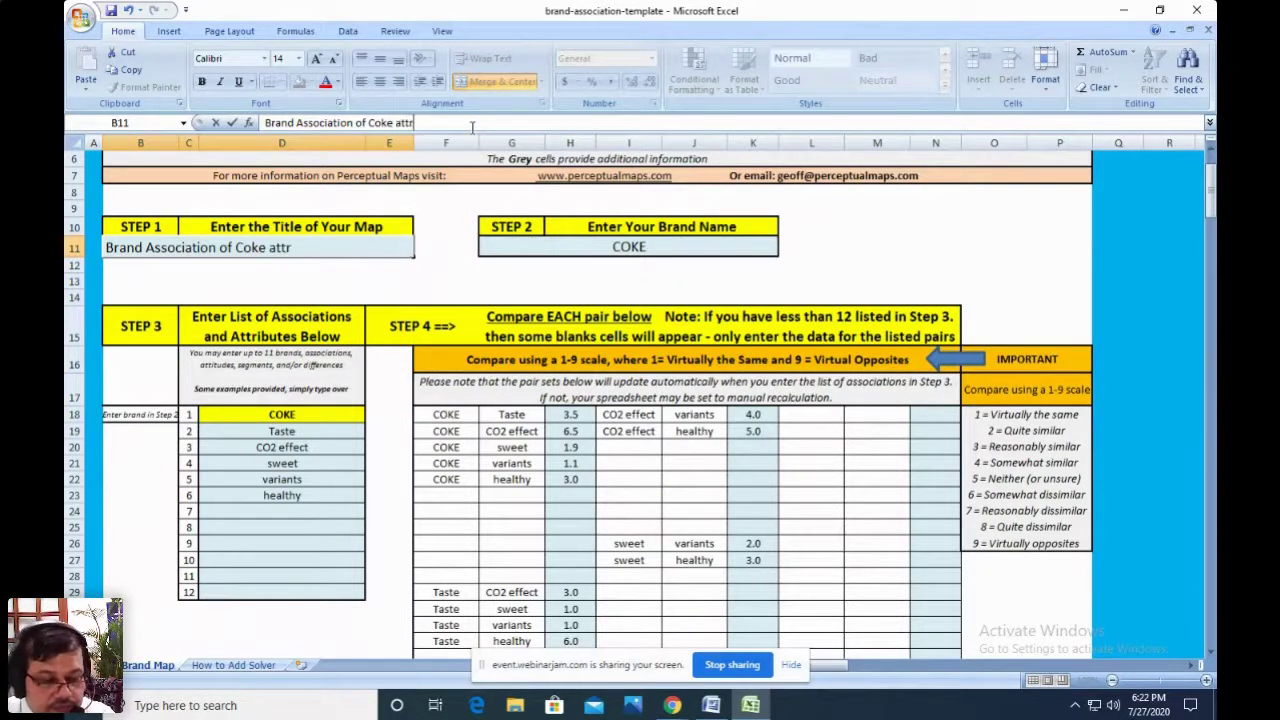
text(ibutes)
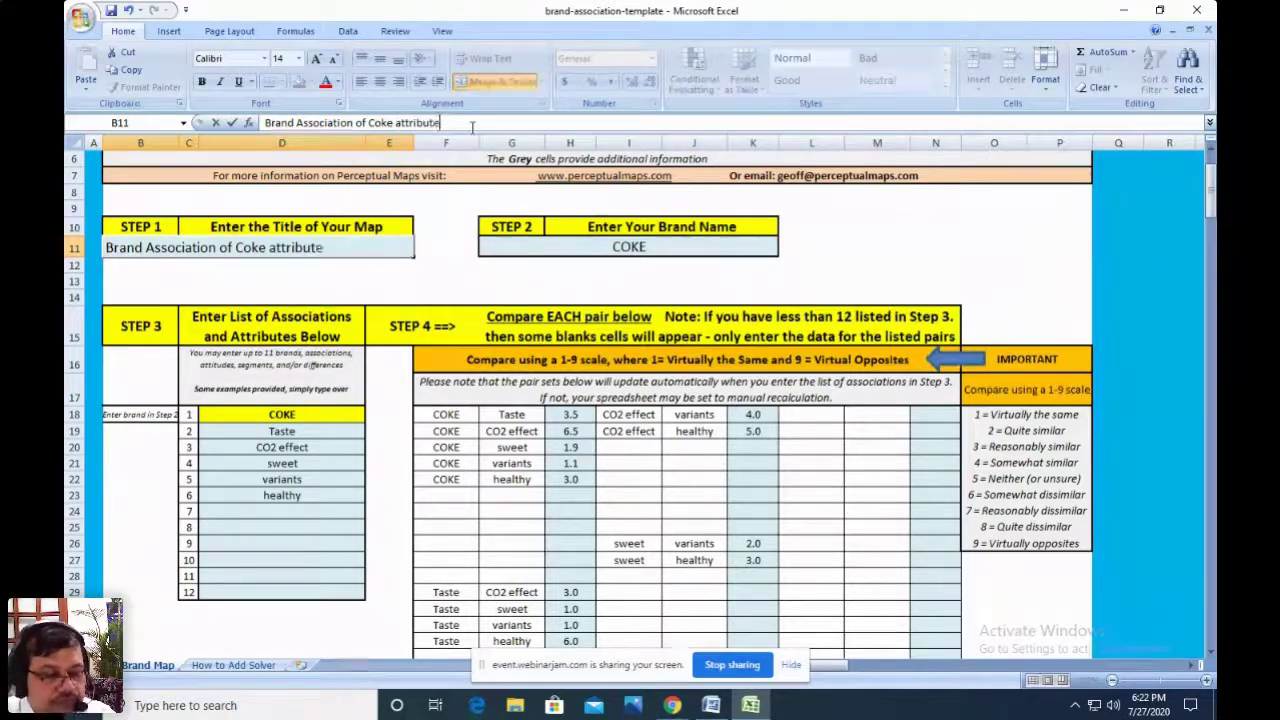
click(852, 264)
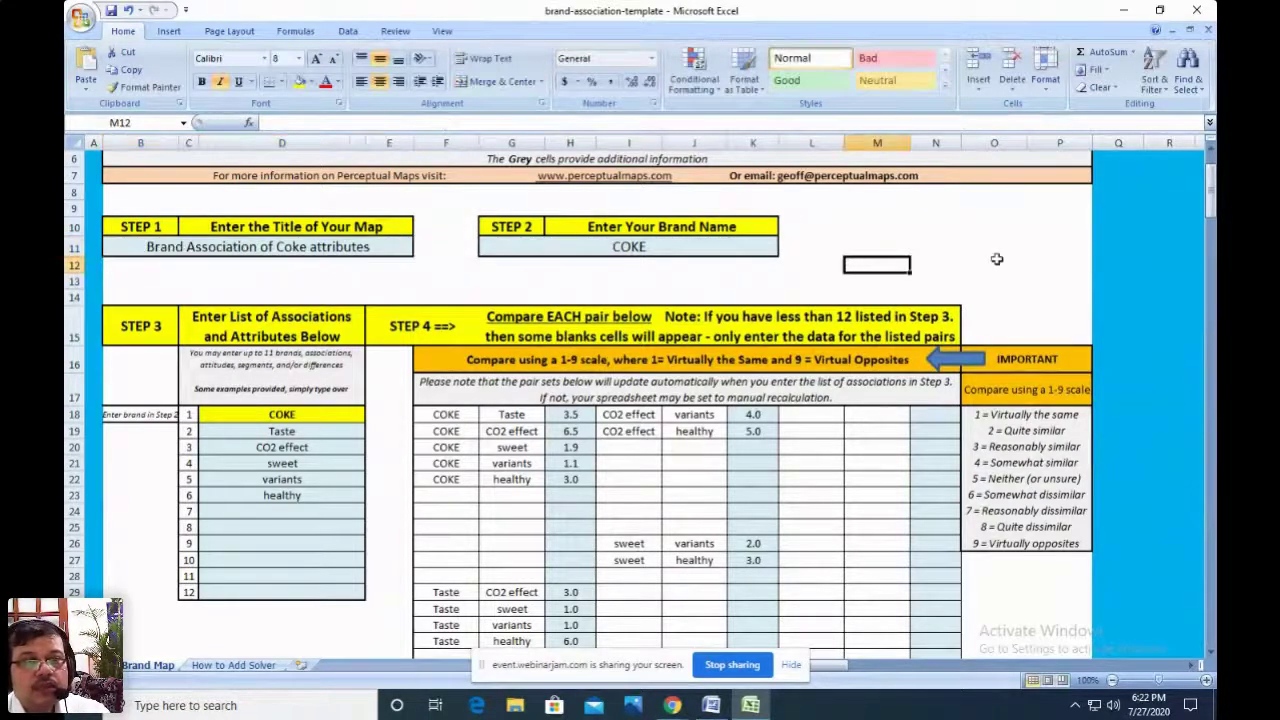
- Review the brand association map with its new title and the placement of the attributes around COKE
drag(1213, 200, 1210, 283)
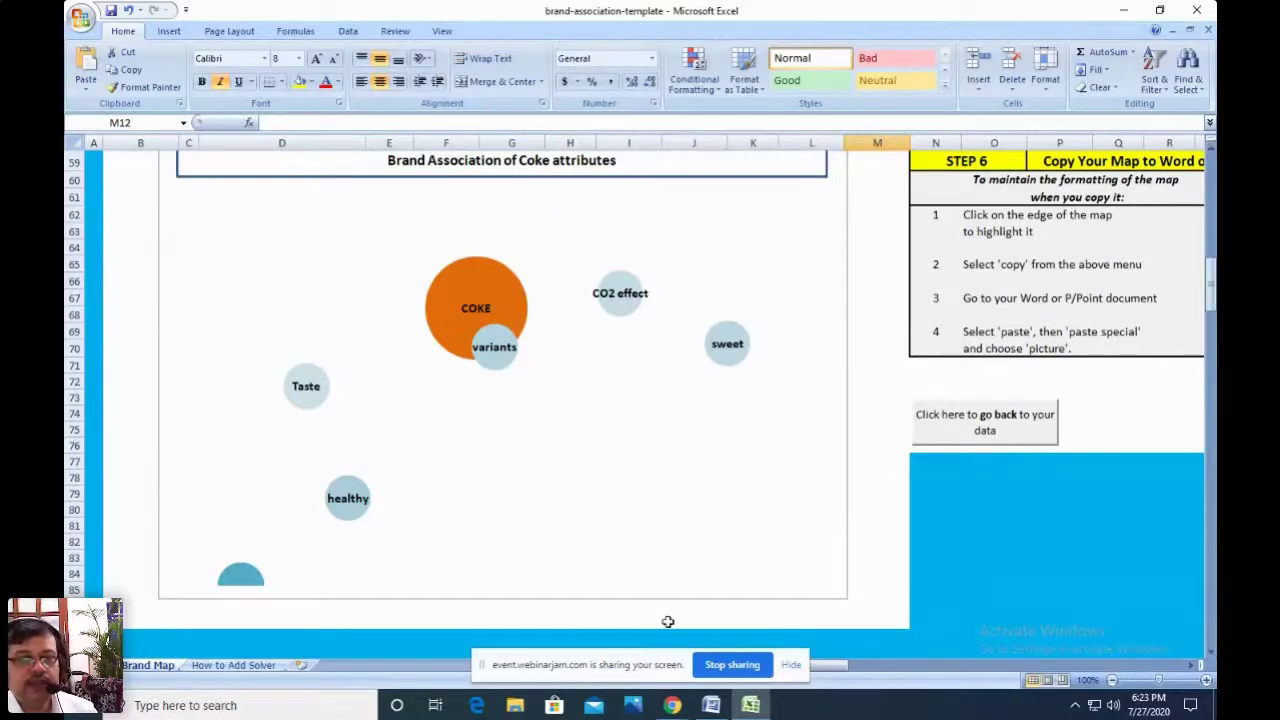
drag(1211, 290, 1211, 170)
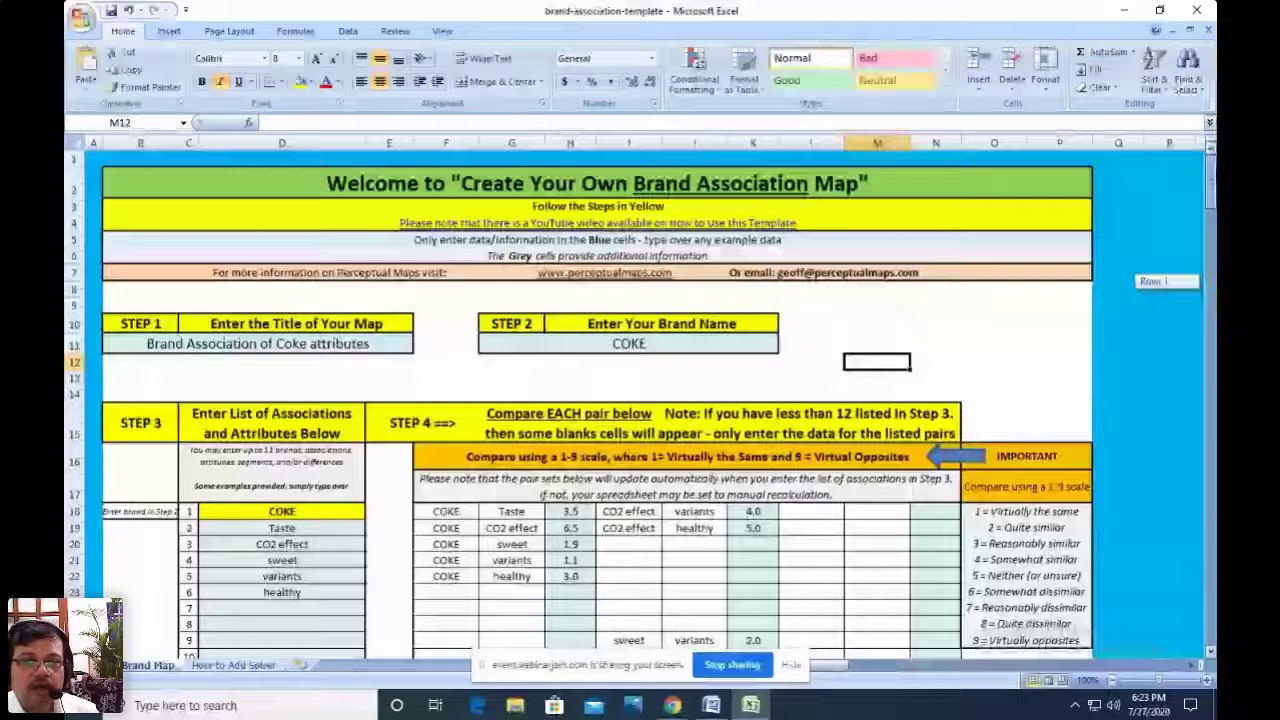